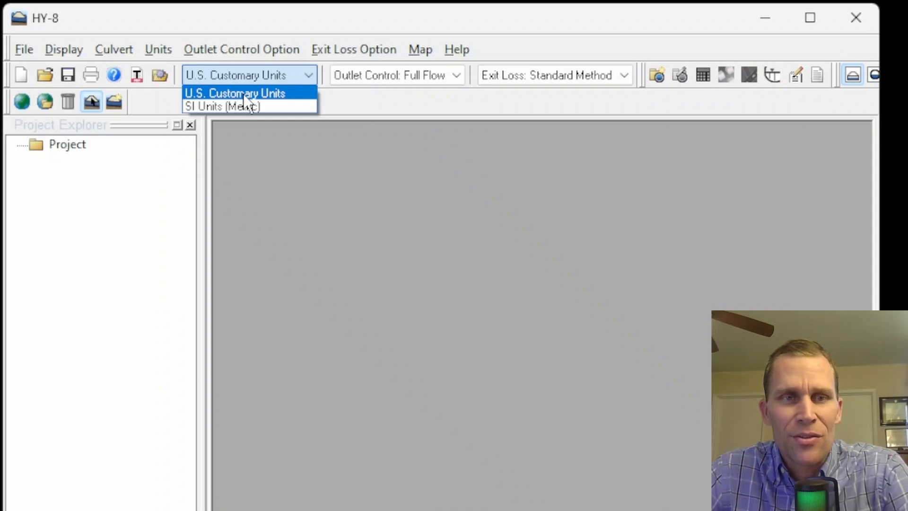
Step: Set the project's unit system to U.S. Customary Units
click(244, 94)
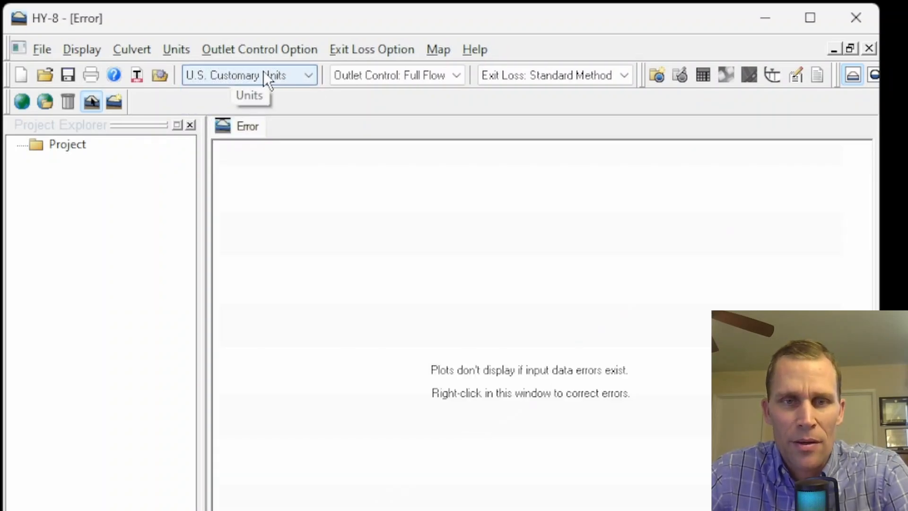
click(177, 50)
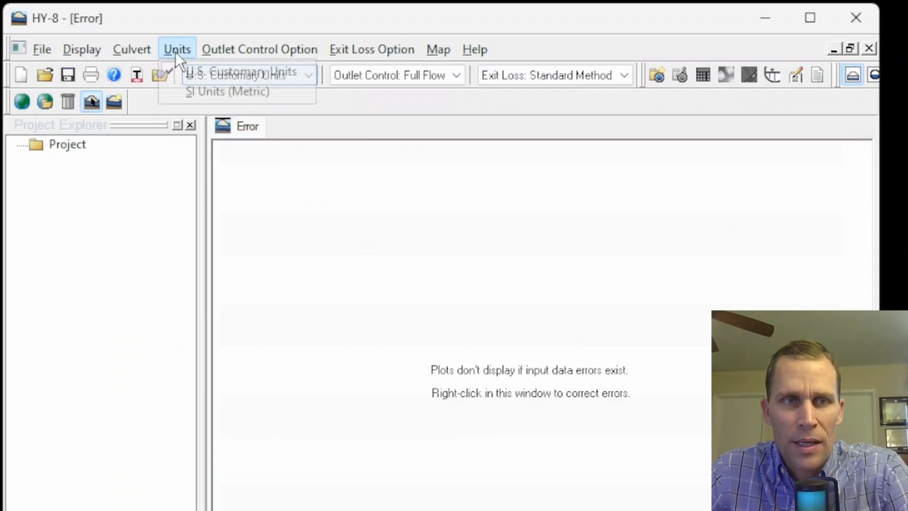
click(189, 71)
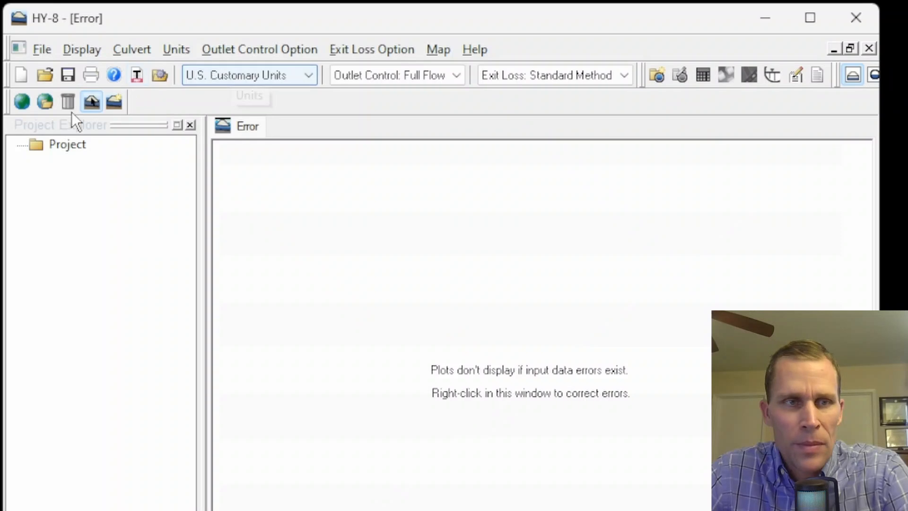
Step: Add a new culvert crossing to the project
click(69, 146)
right_click(71, 148)
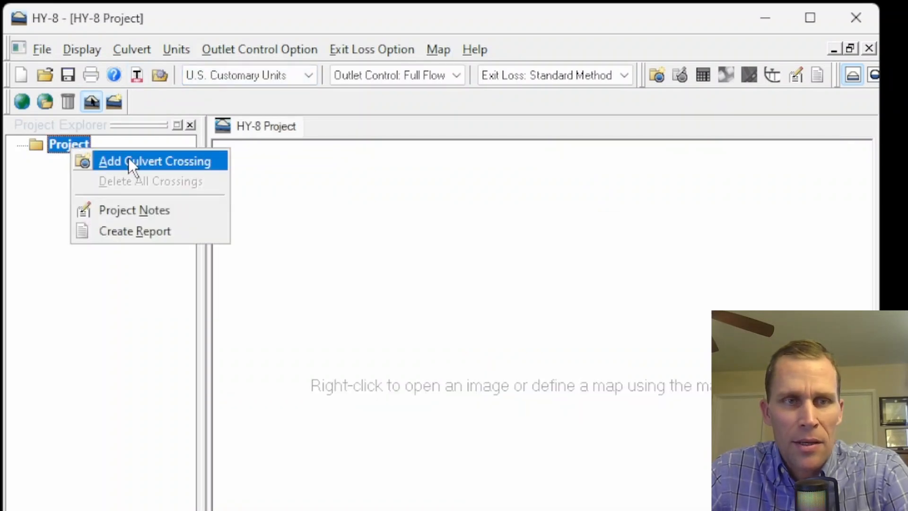
click(173, 24)
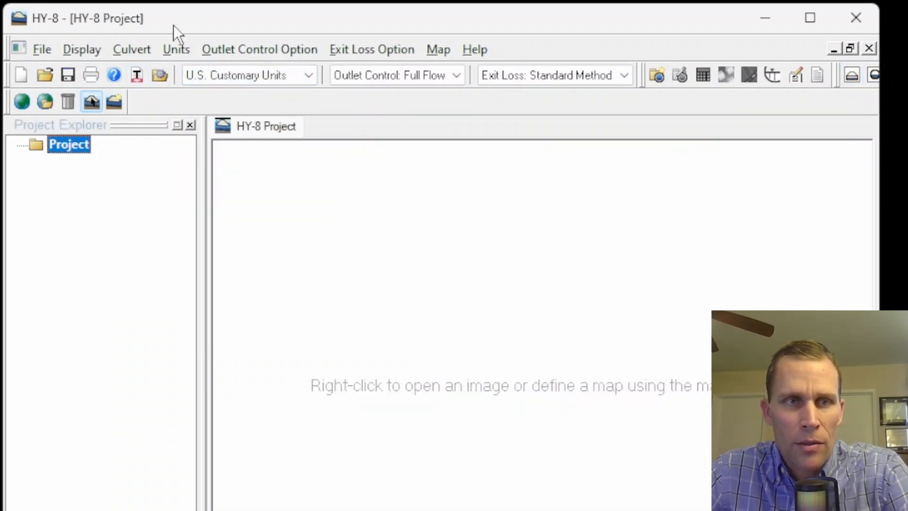
click(136, 47)
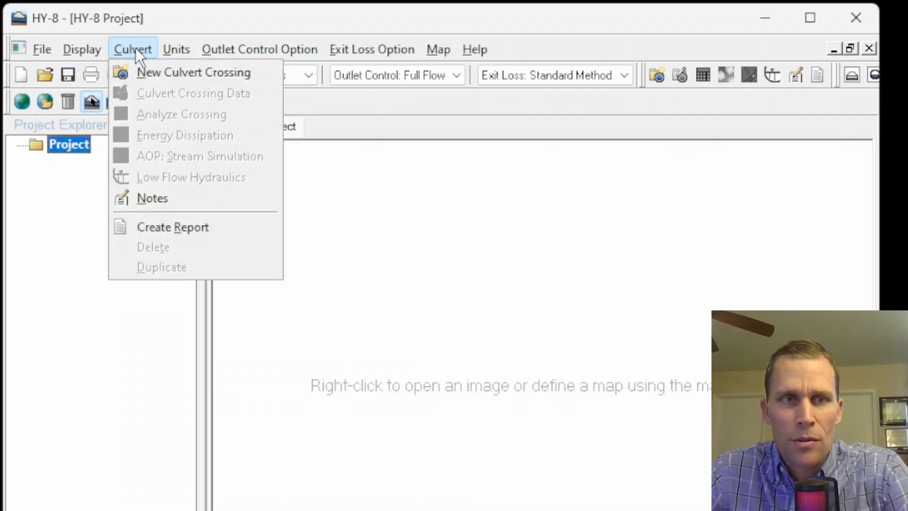
click(163, 71)
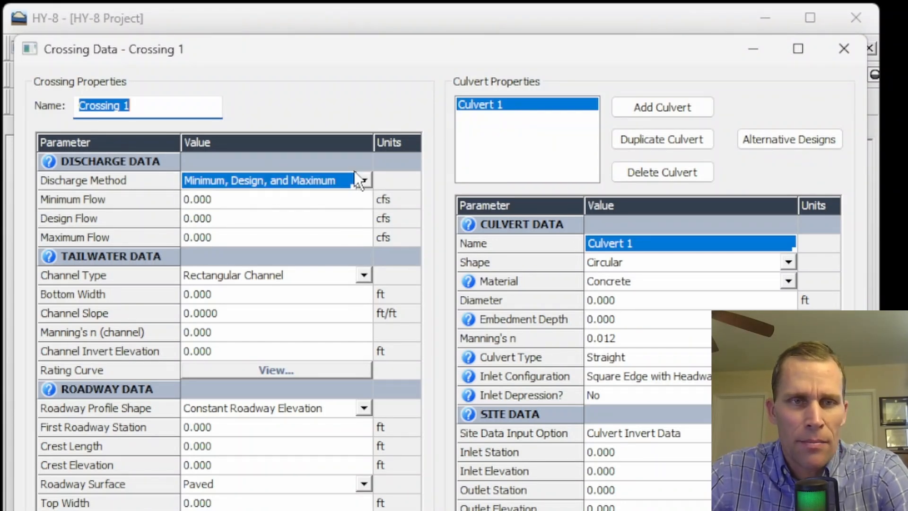
Step: Set the crossing's discharge method to User-Defined and define its discharge list with 10 flows
click(365, 179)
click(259, 209)
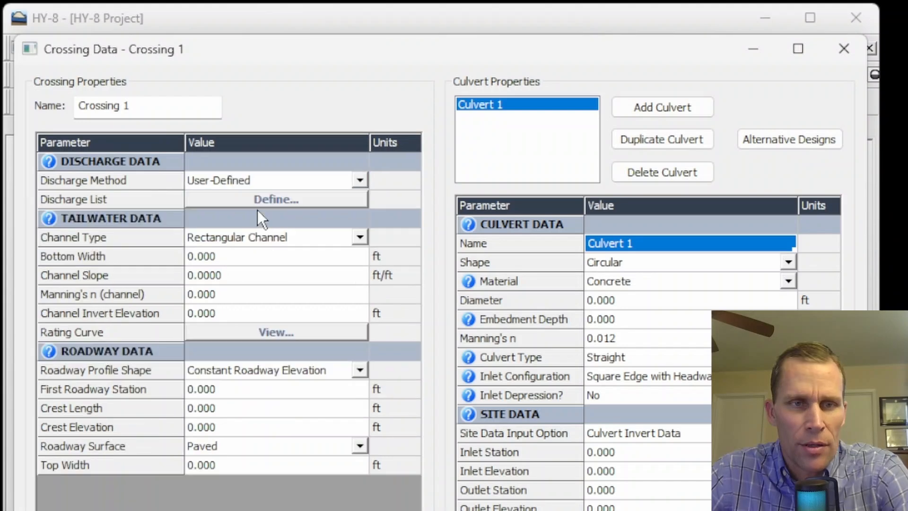
click(269, 198)
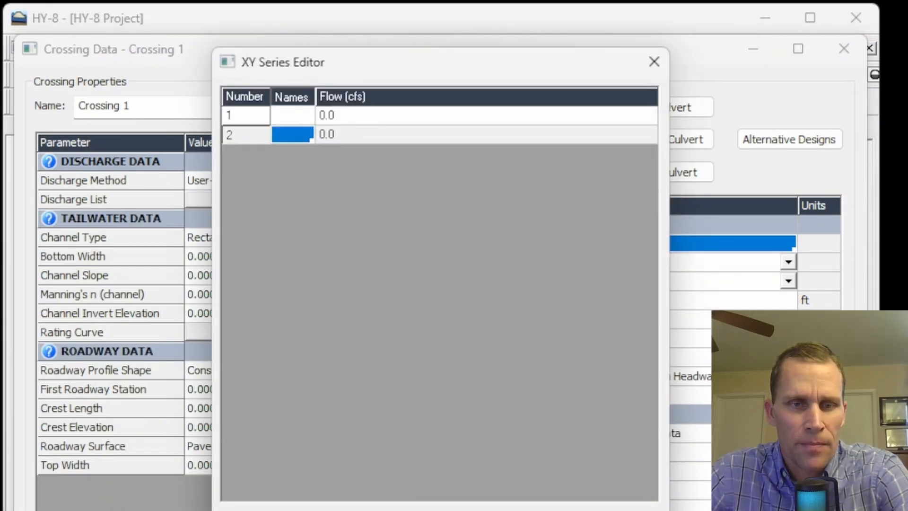
drag(383, 401, 349, 392)
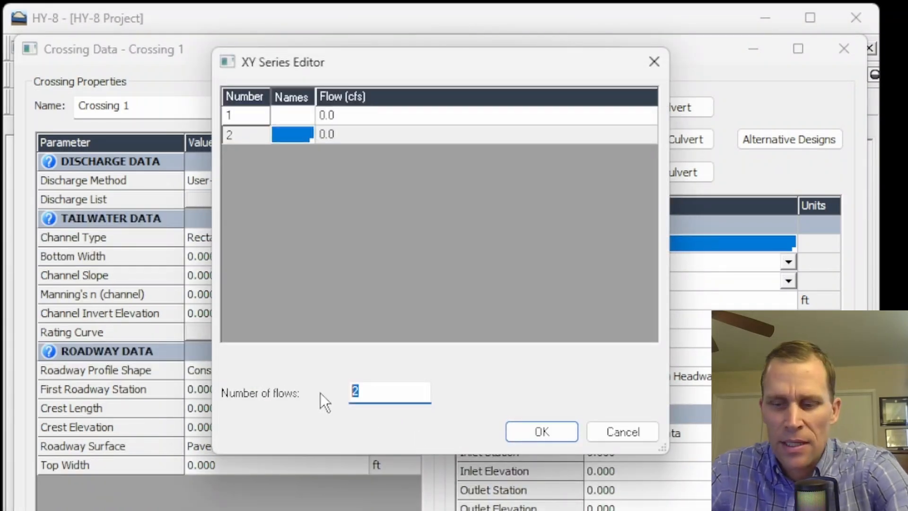
text(10)
key(Tab)
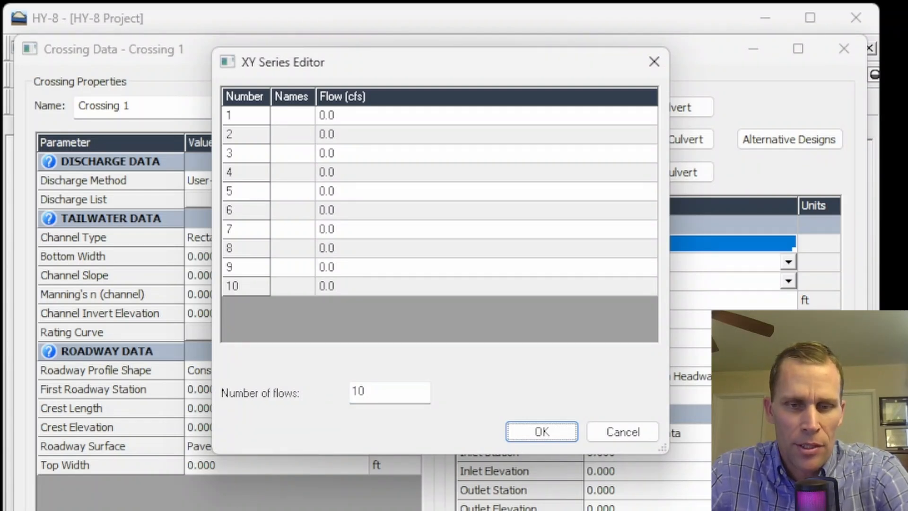
Step: Switch to data.xlsx in Excel and copy the ten flow values in D6:D15, from 10 to 10000 cfs
key(alt+Tab)
click(235, 262)
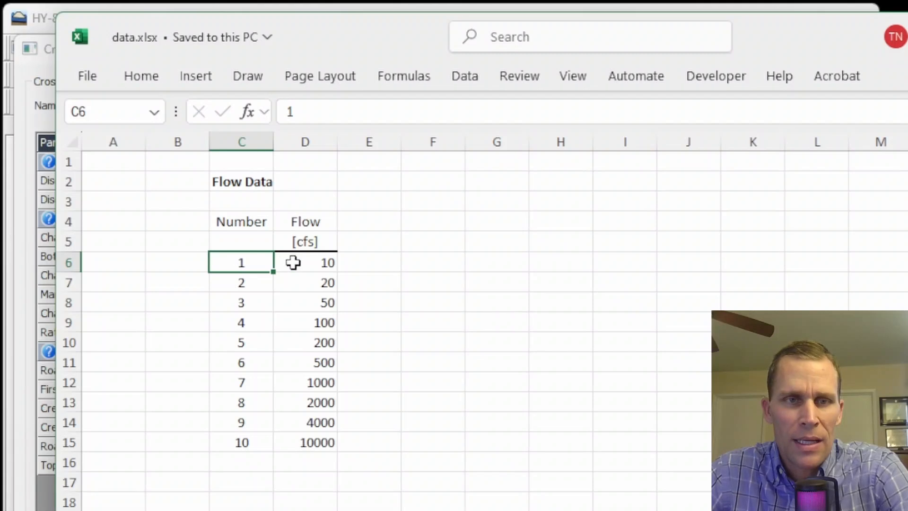
drag(294, 262, 297, 451)
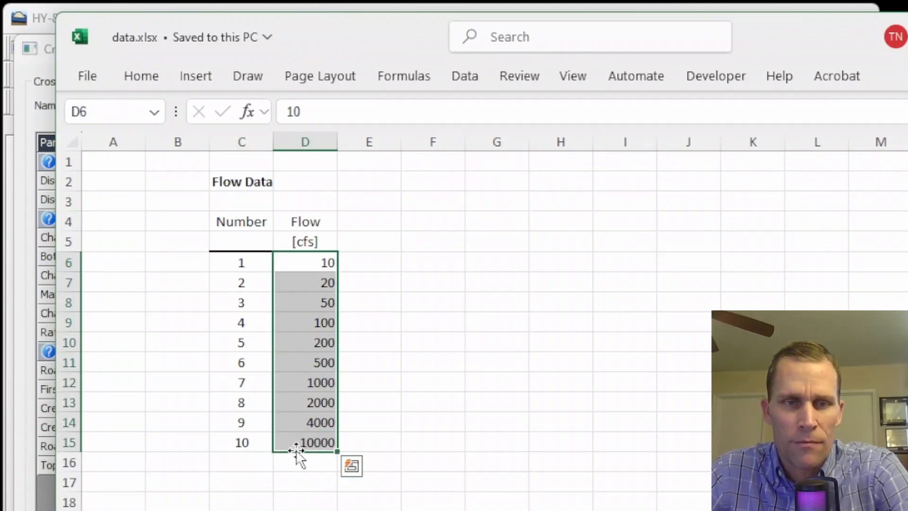
click(341, 398)
click(293, 397)
click(271, 397)
drag(271, 397, 310, 400)
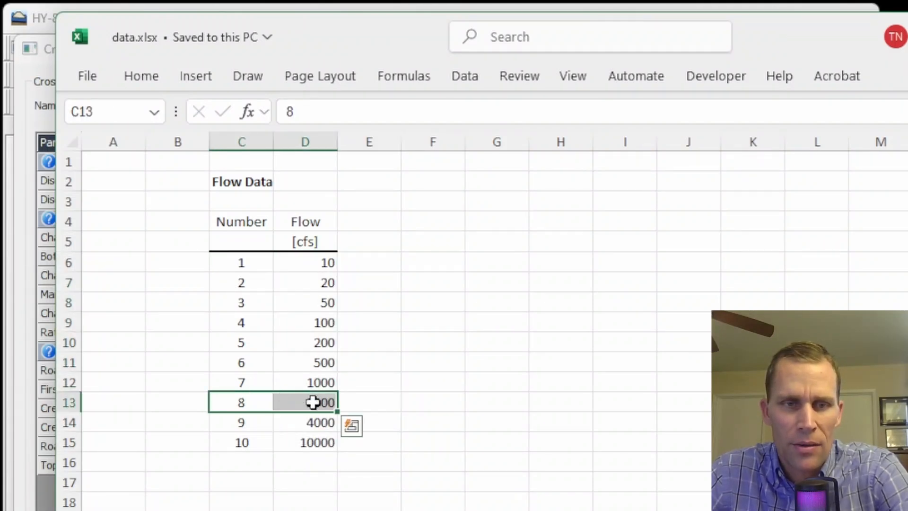
click(318, 402)
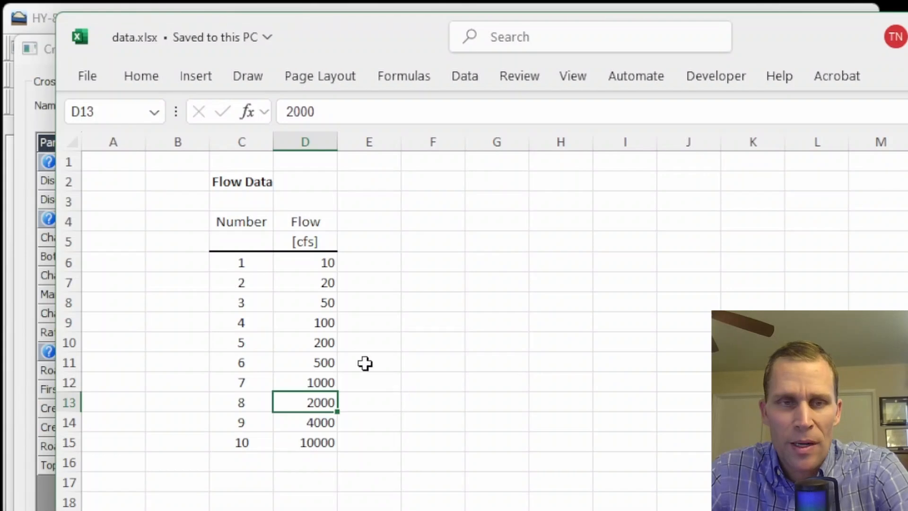
drag(314, 269, 318, 434)
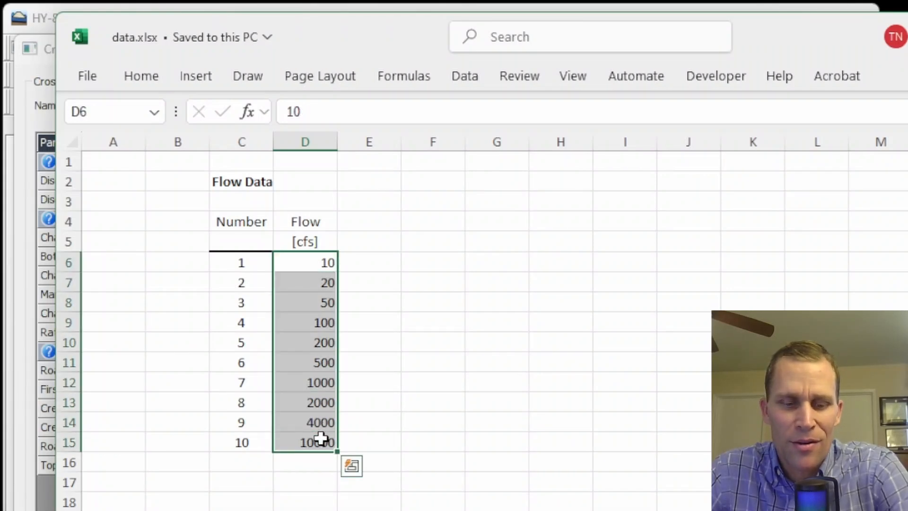
key(ctrl+c)
Step: Return to HY-8, paste the copied flows into all ten Flow (cfs) rows, and accept the discharge list
click(907, 37)
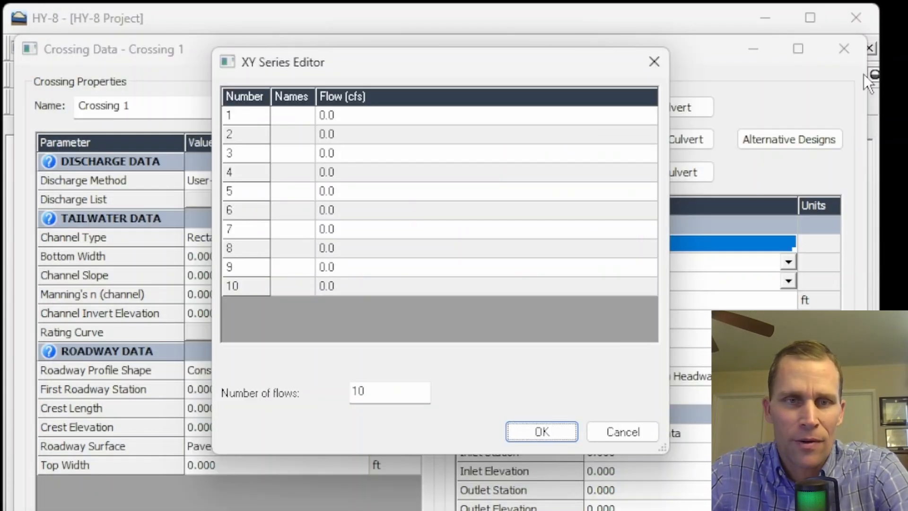
click(353, 113)
drag(353, 115, 353, 286)
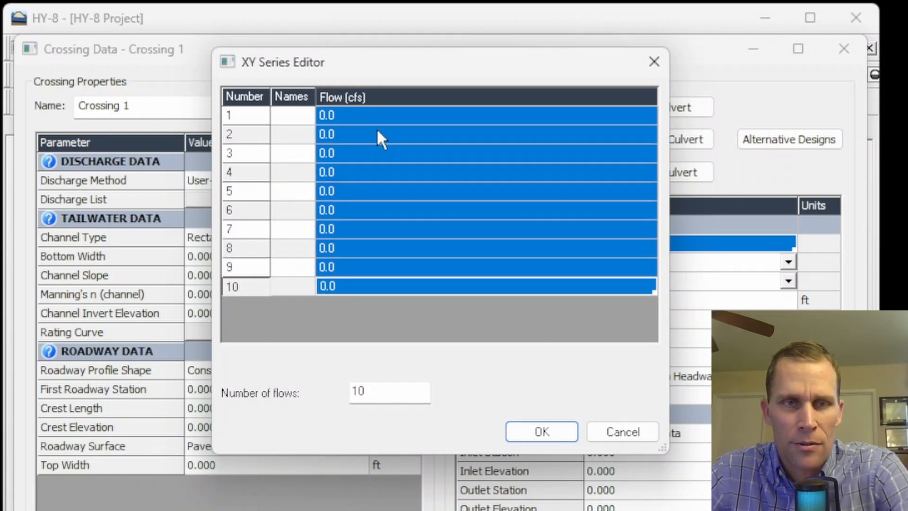
key(ctrl+v)
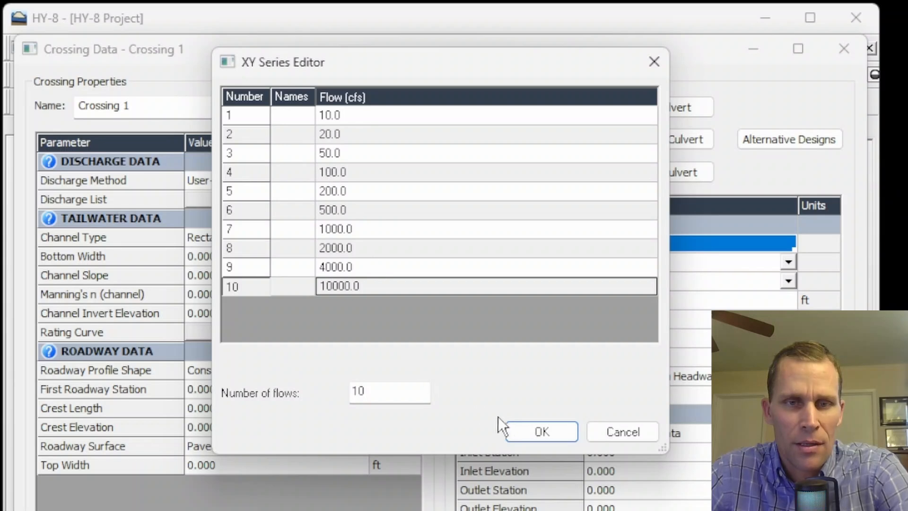
click(540, 430)
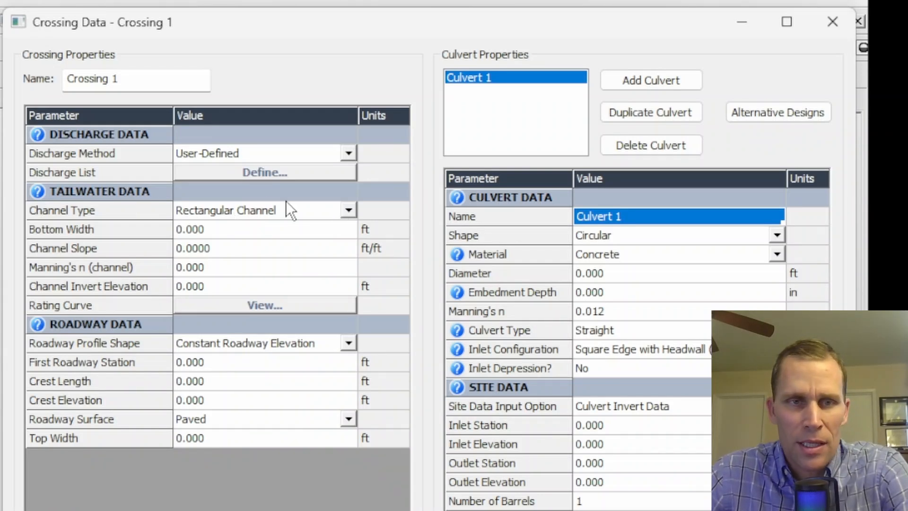
Step: Set the tailwater channel's bottom width to 60 ft, slope to 0.01 ft/ft, Manning's n to 0.013 and invert elevation to 50 ft
click(235, 229)
text(60)
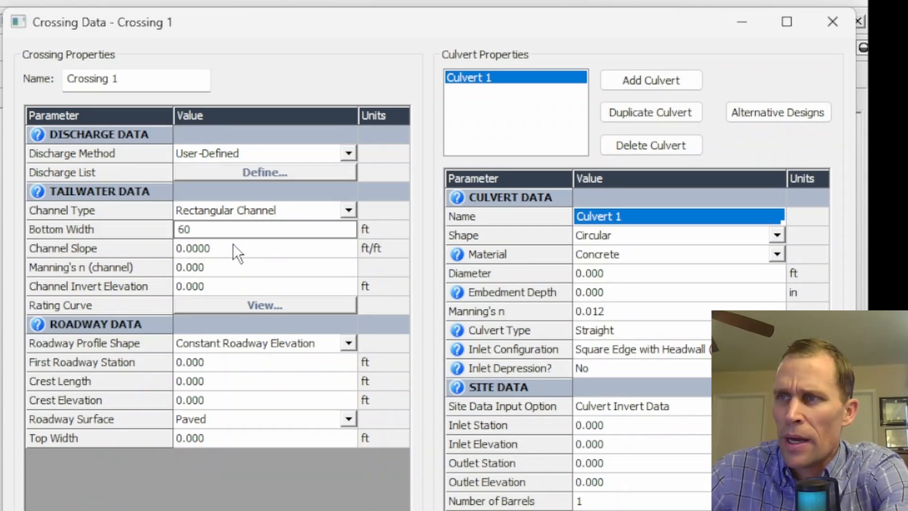
click(232, 244)
text(0.01)
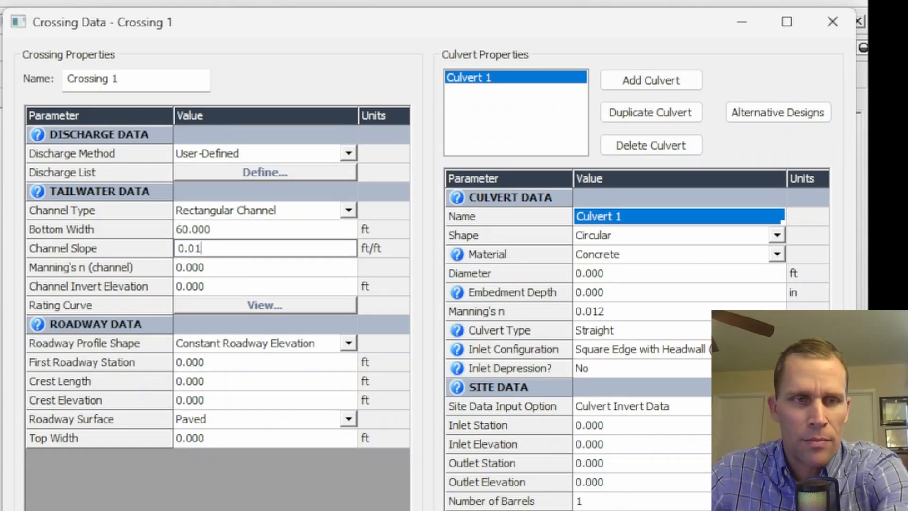
click(217, 268)
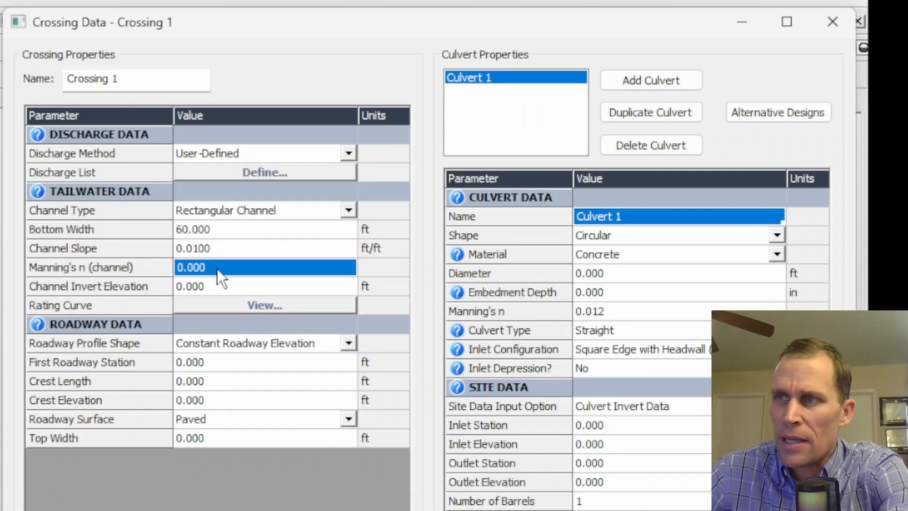
text(0.01)
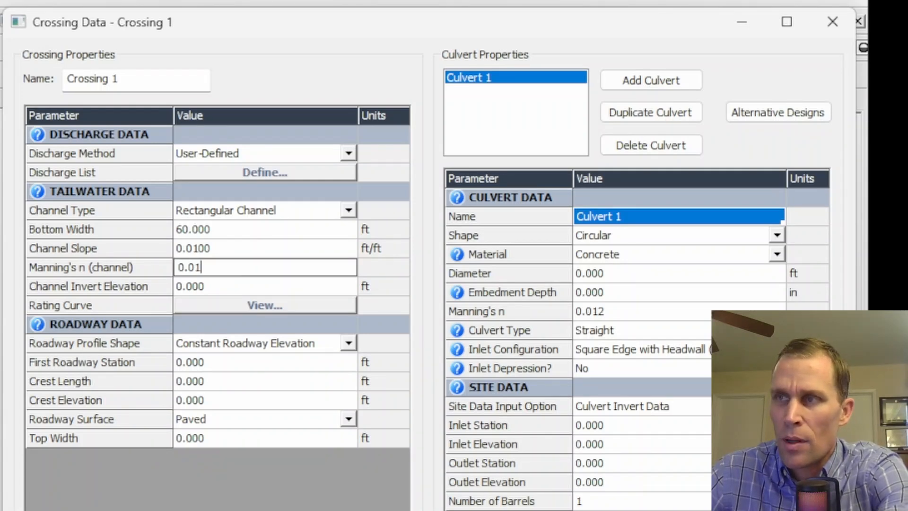
text(3)
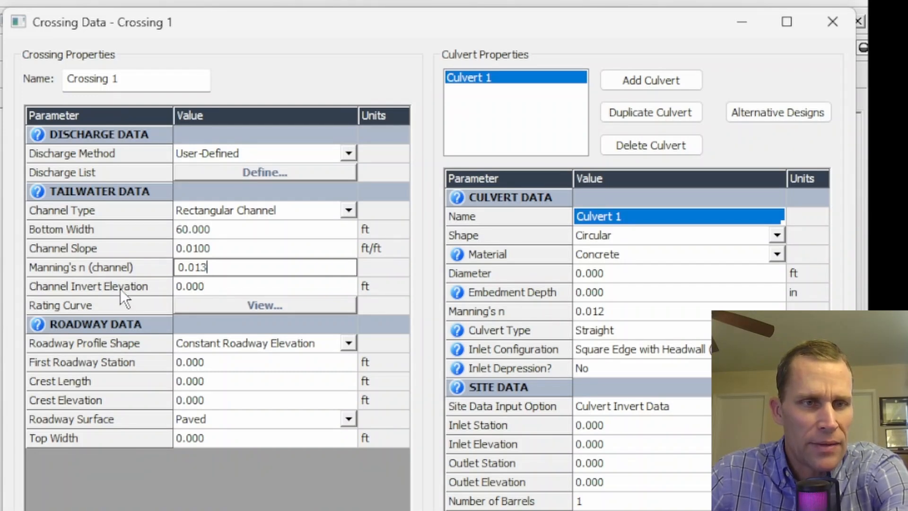
click(203, 284)
text(50)
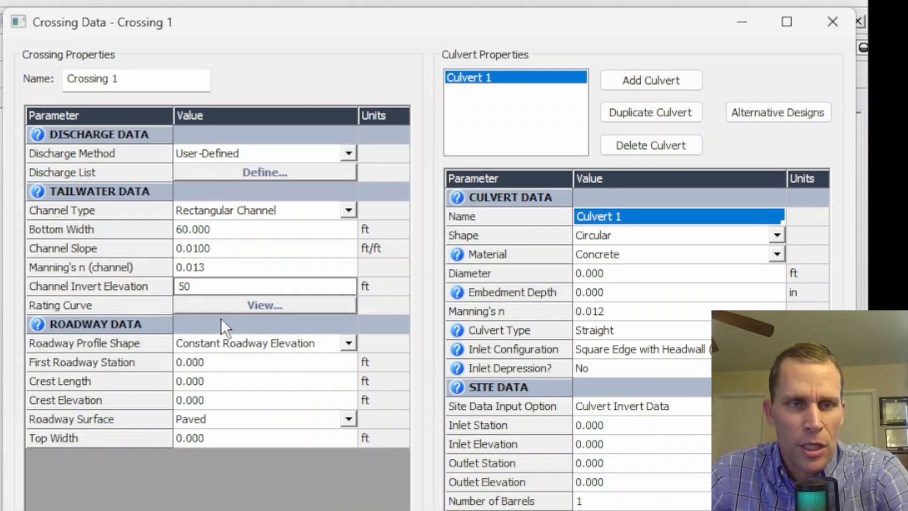
Step: Examine the tailwater rating curve's elevations and its downstream channel plot, then close both
click(260, 304)
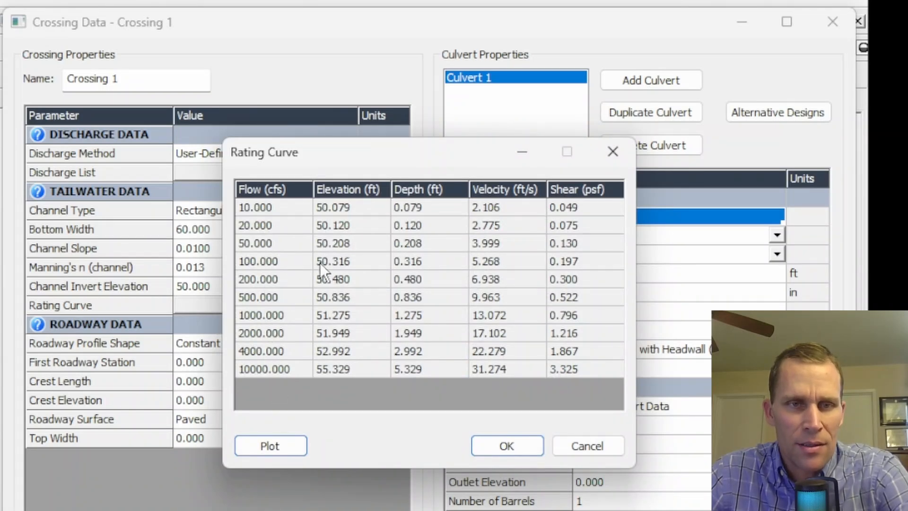
click(352, 207)
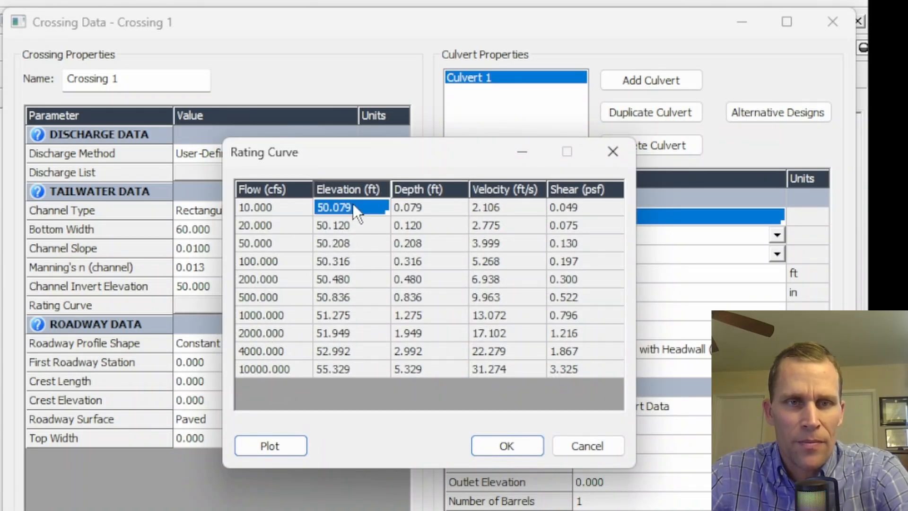
click(357, 369)
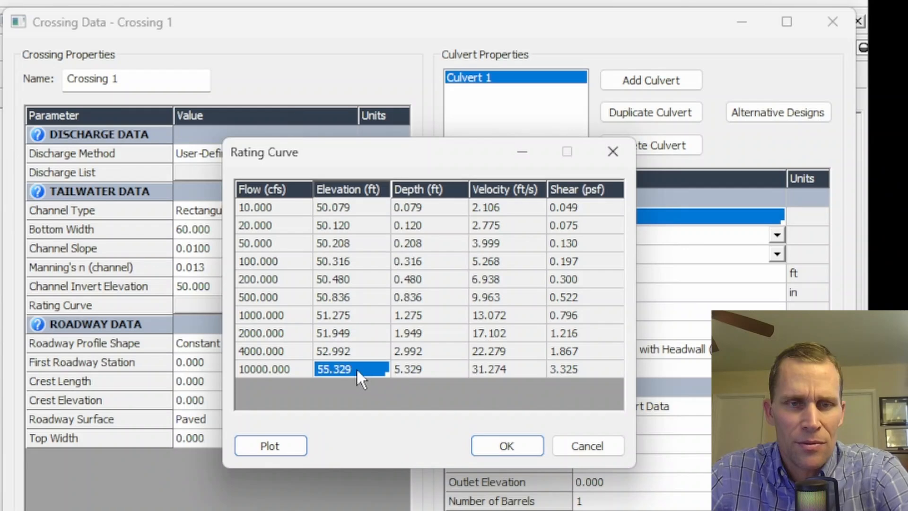
click(291, 440)
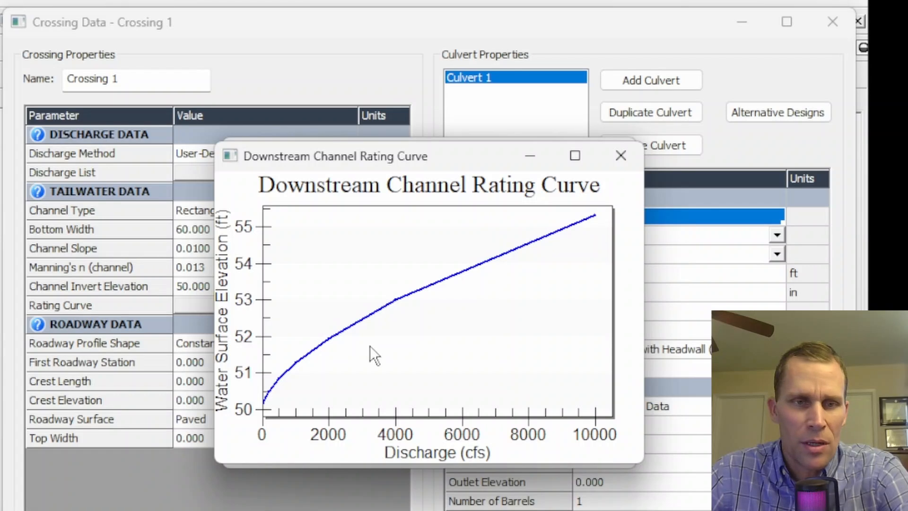
click(621, 156)
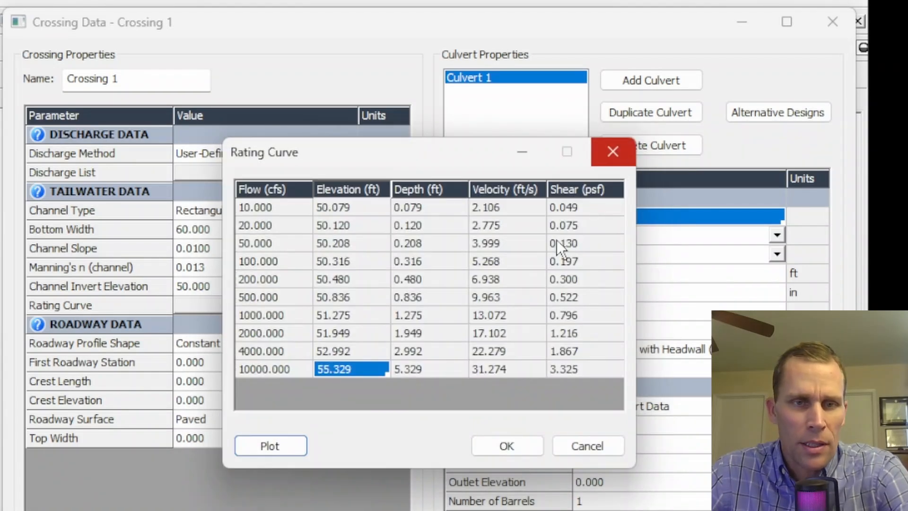
click(494, 444)
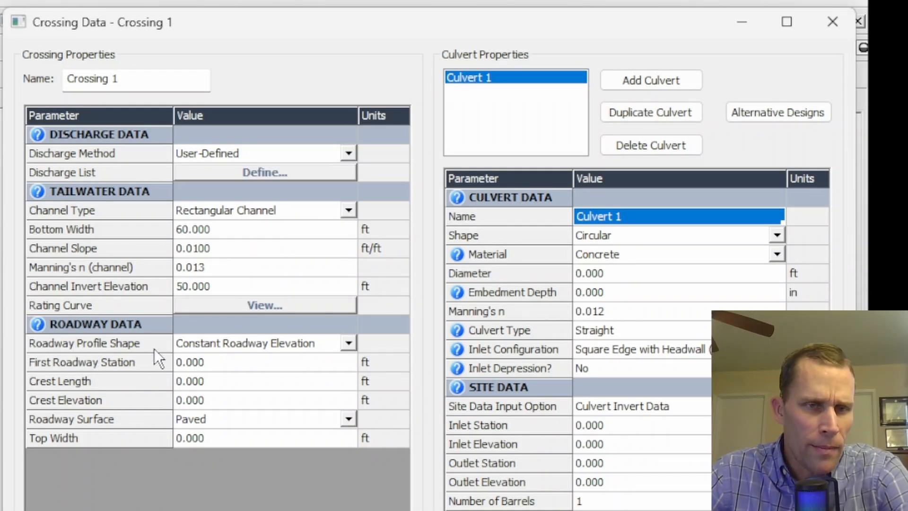
Step: Keep the roadway profile at constant elevation and set its crest elevation to 70 ft and crest length to 100 ft
click(348, 340)
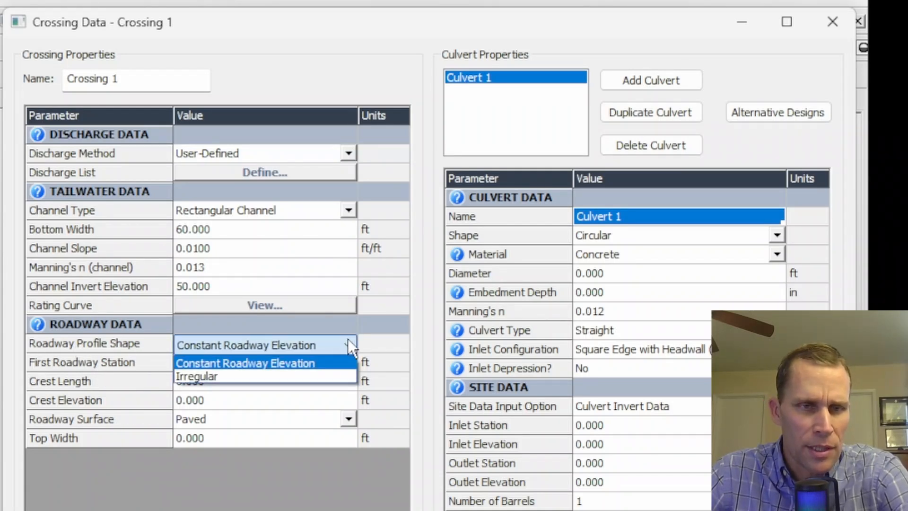
click(312, 363)
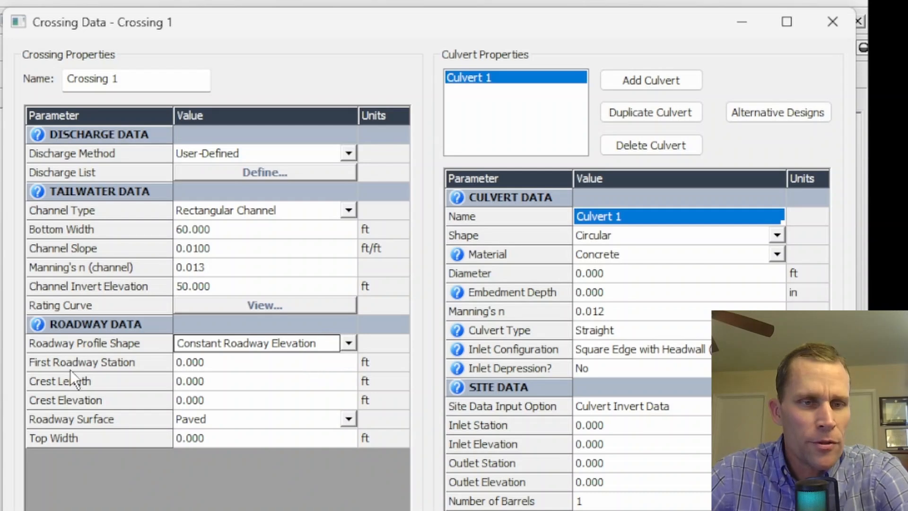
click(229, 367)
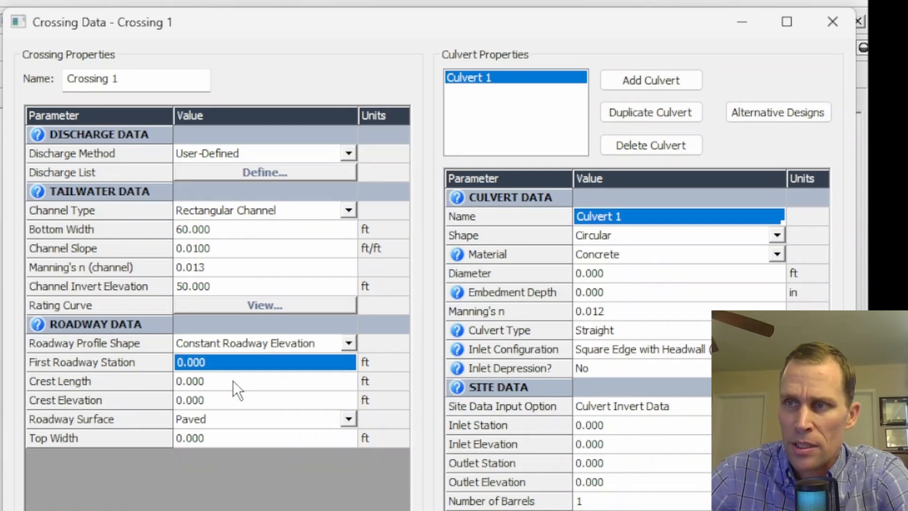
click(237, 400)
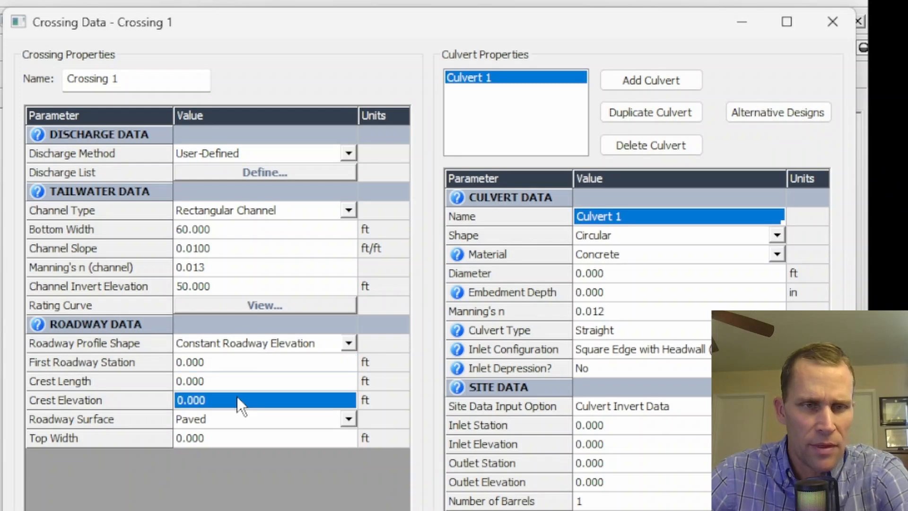
text(70)
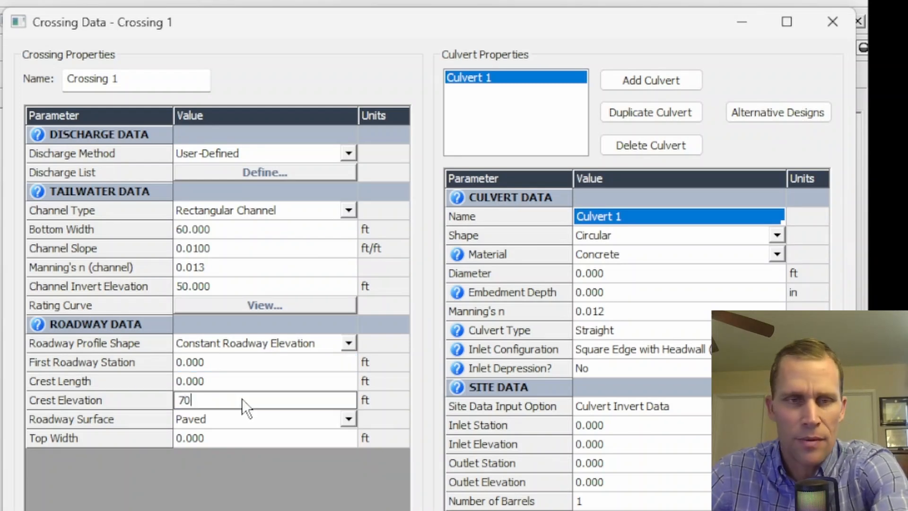
click(208, 368)
click(207, 383)
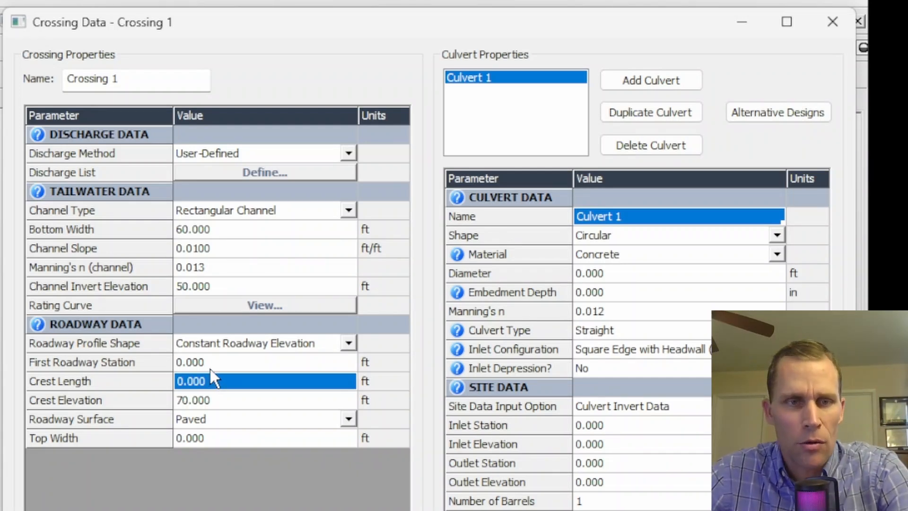
text(100)
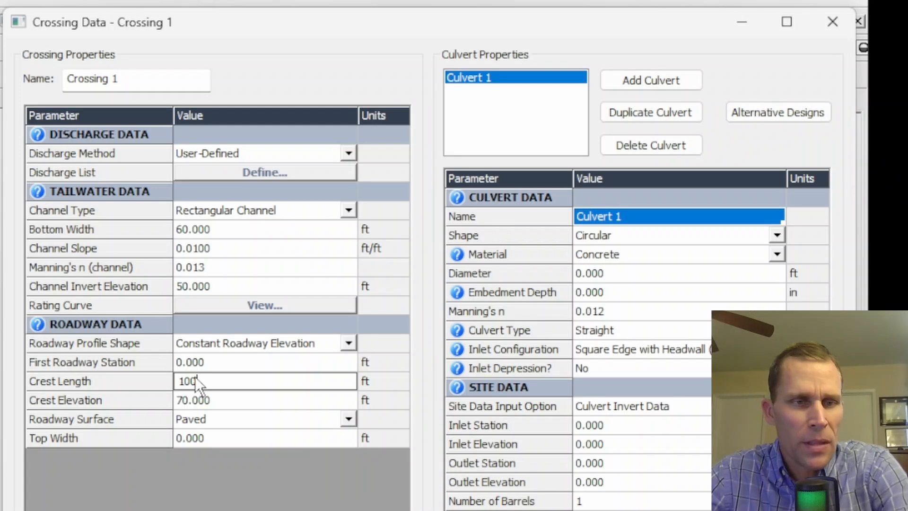
click(225, 402)
click(224, 421)
Step: Set the roadway's top width to 60 ft
click(232, 437)
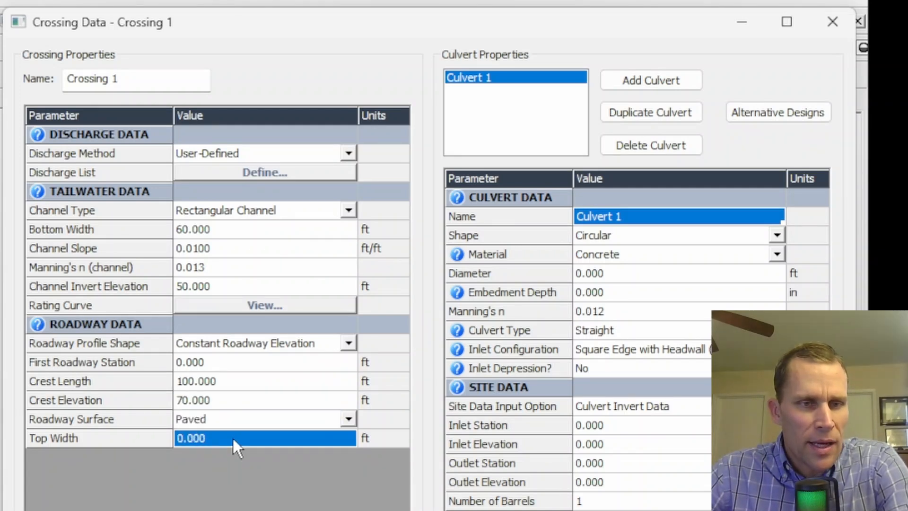
click(225, 424)
click(225, 432)
text(60)
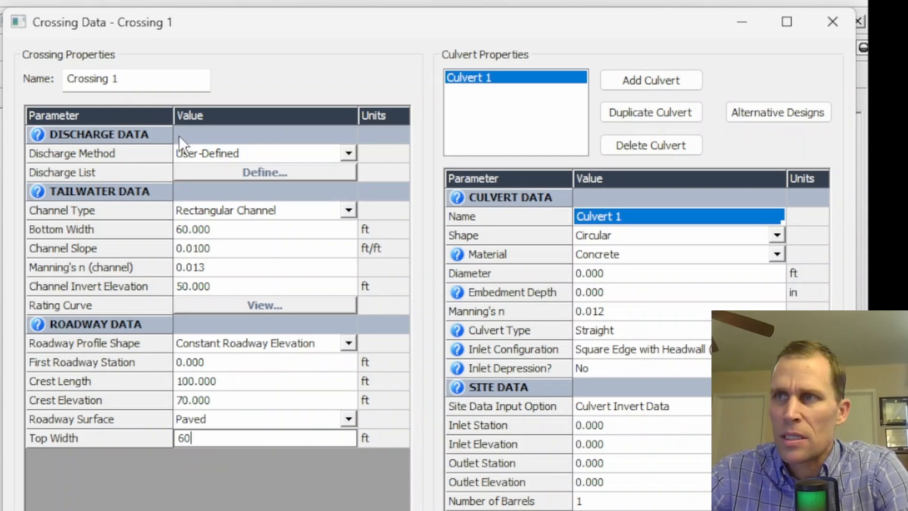
Step: Name the crossing "Design 1" and its culvert "6ft - 1 barrel"
key(alt+Tab)
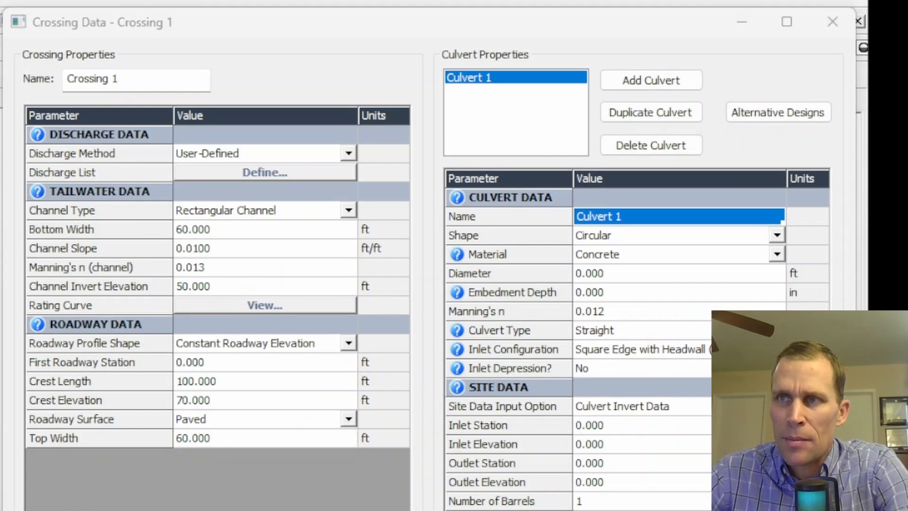
double_click(125, 77)
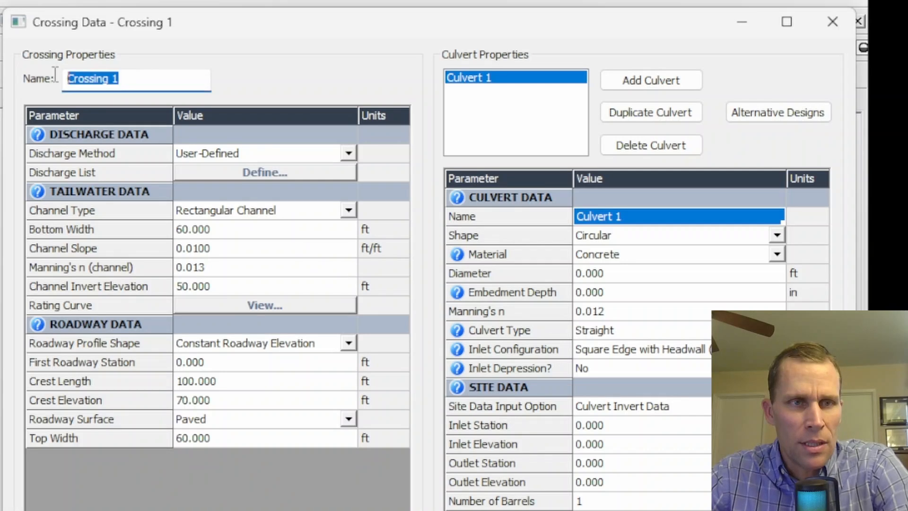
text(Design 1)
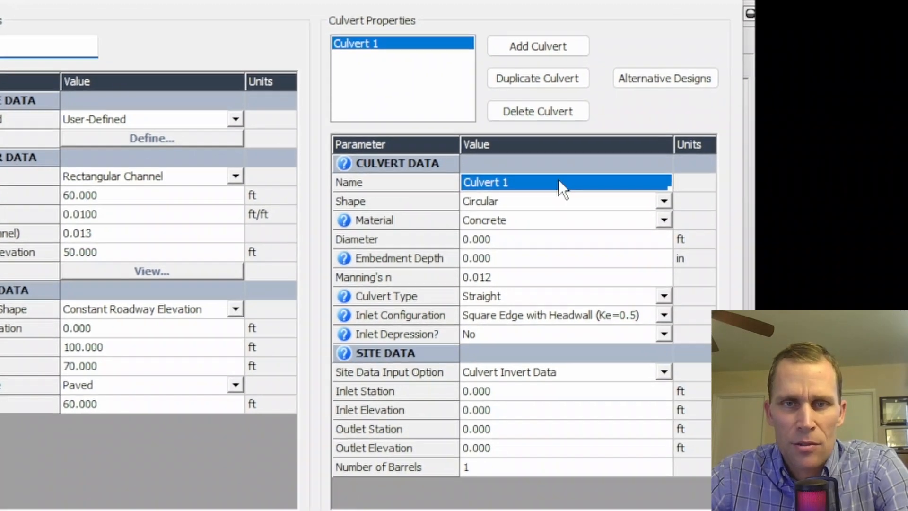
click(556, 182)
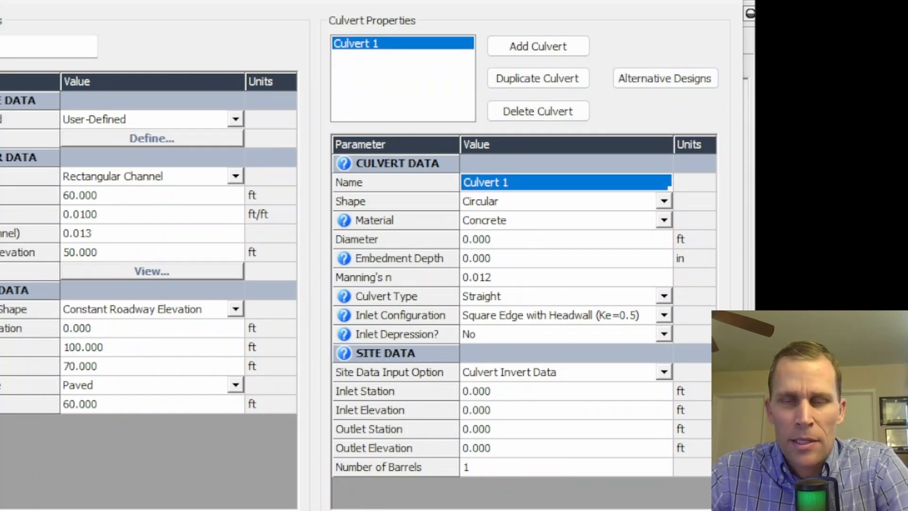
click(539, 182)
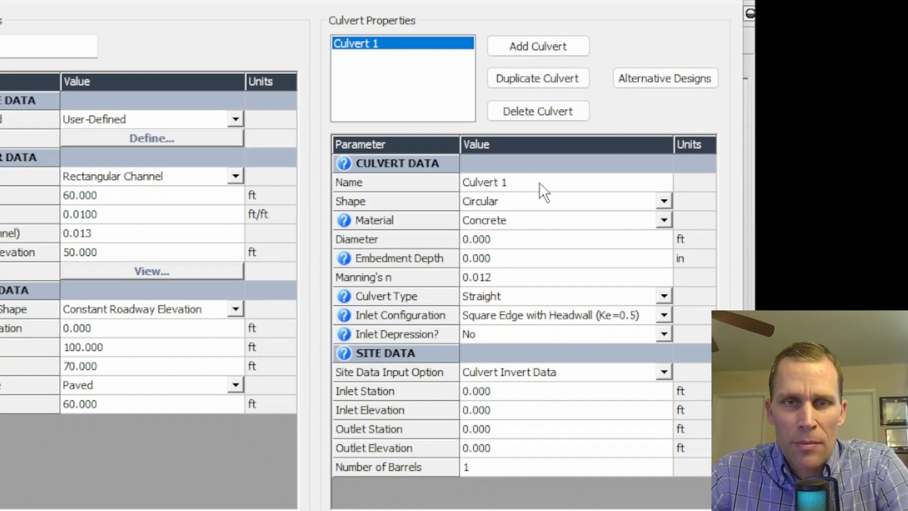
text(6ft - 1 barrel)
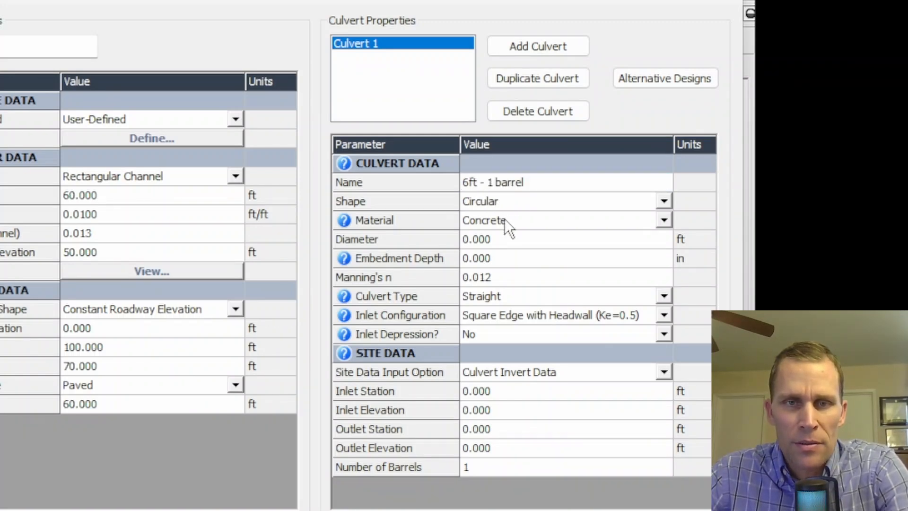
Step: Change the culvert's shape to Concrete Box with a span of 6 ft and a rise of 3 ft
click(509, 238)
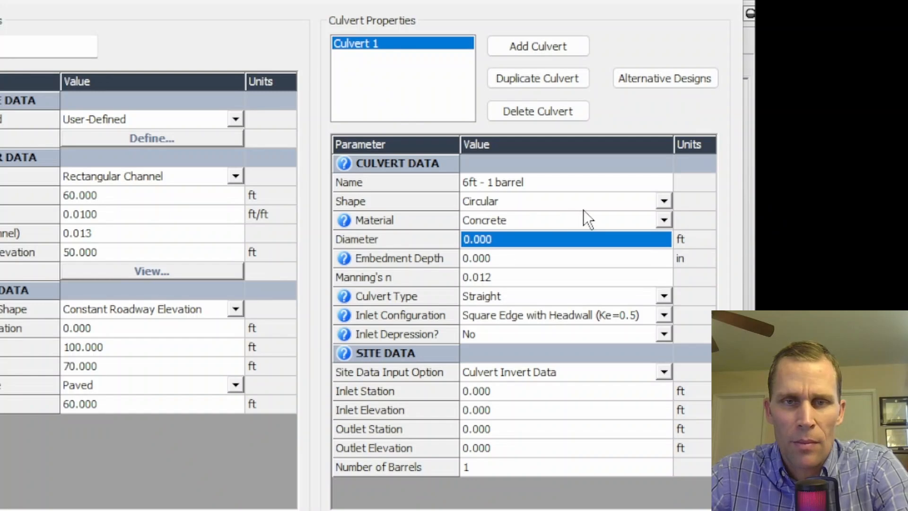
click(627, 200)
click(662, 202)
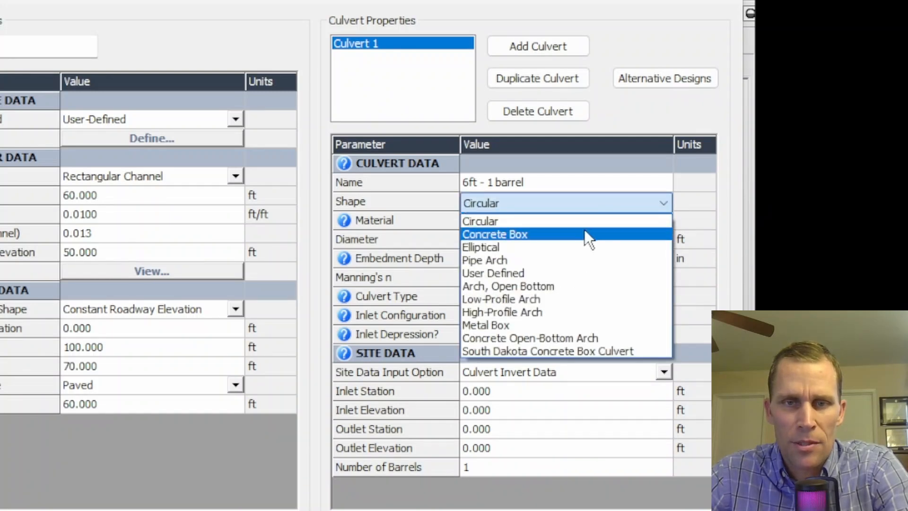
click(586, 234)
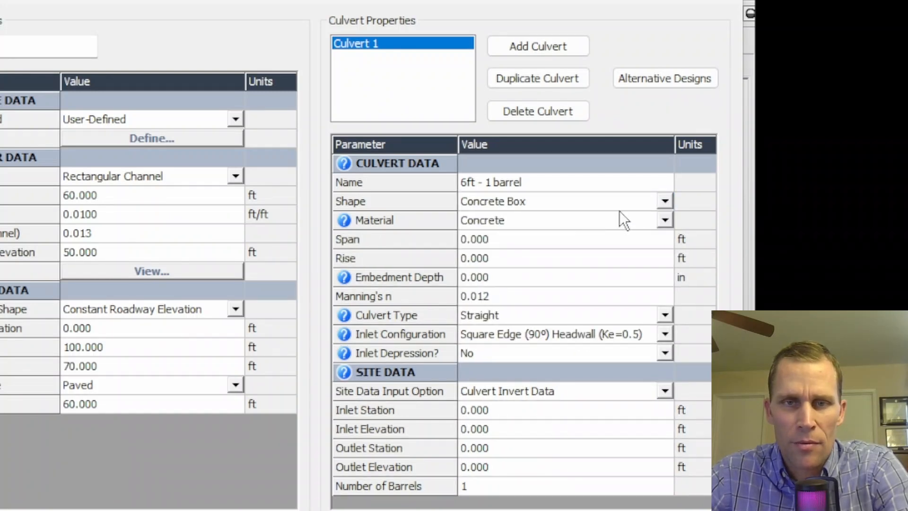
click(504, 242)
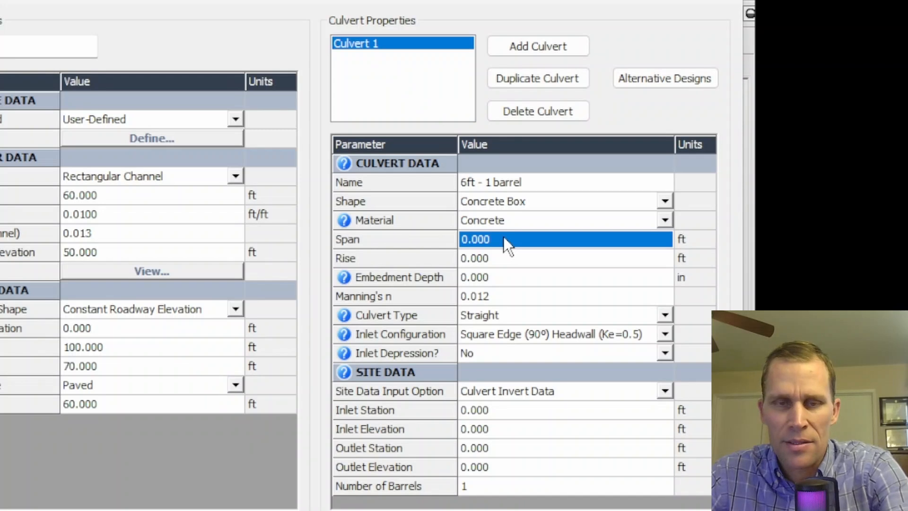
text(6)
key(Tab)
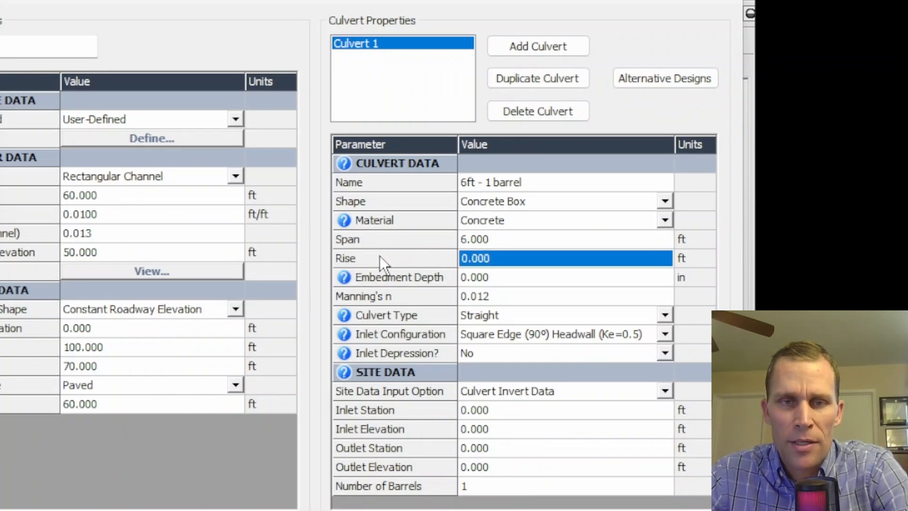
text(6)
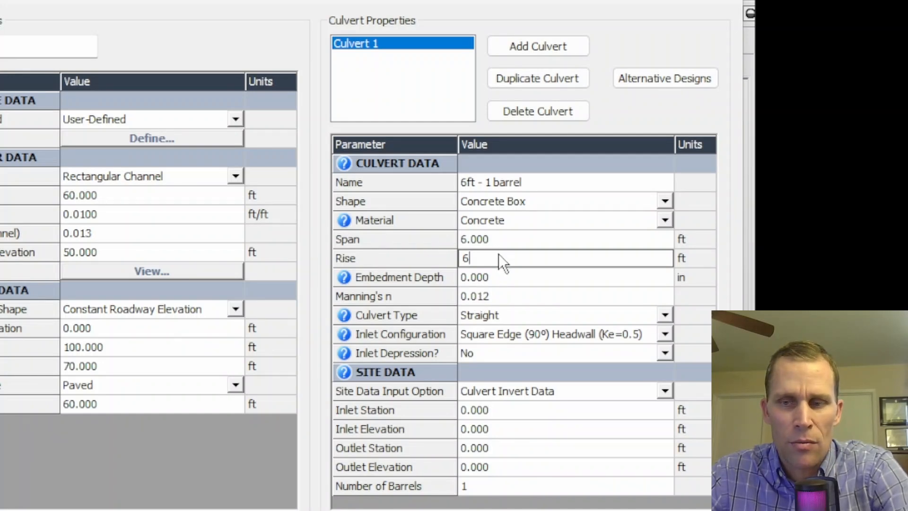
key(BackSpace)
text(3)
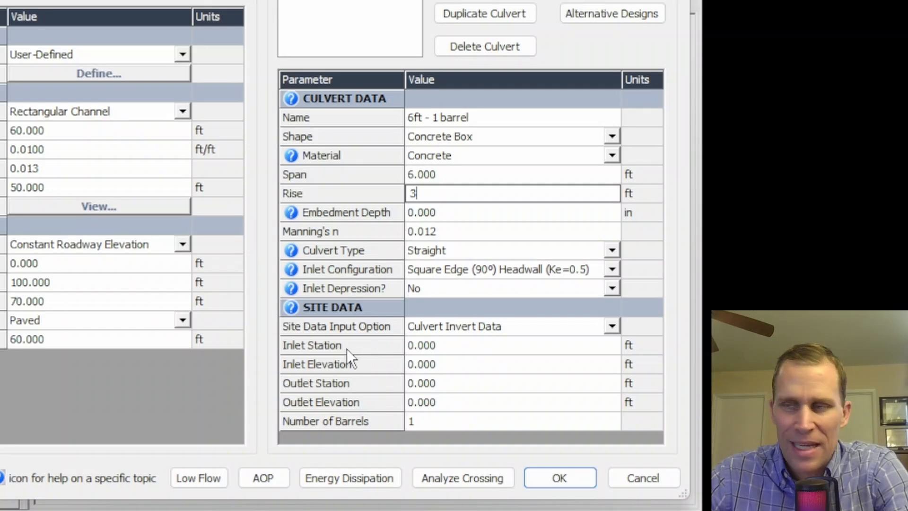
Step: Set the culvert's inlet elevation to 51 ft, outlet elevation to 50 ft and outlet station to 100 ft
click(449, 364)
text(5)
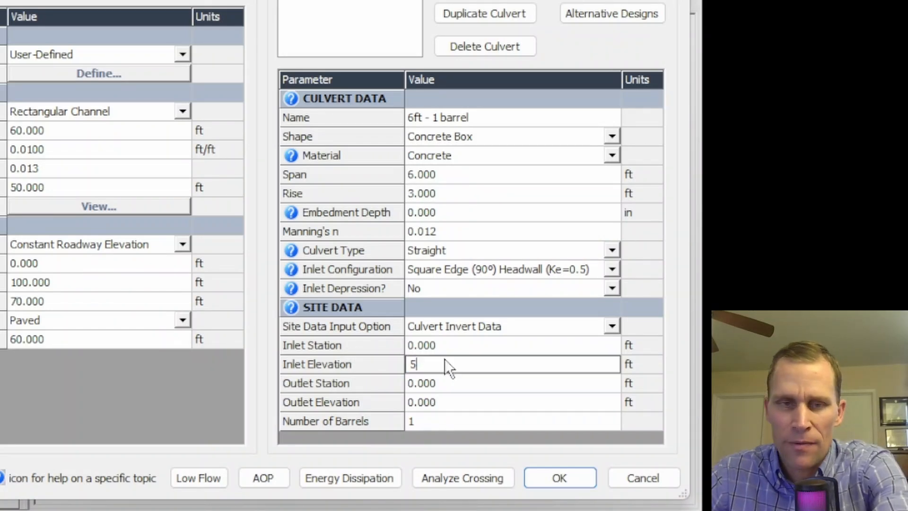
text(1)
click(444, 402)
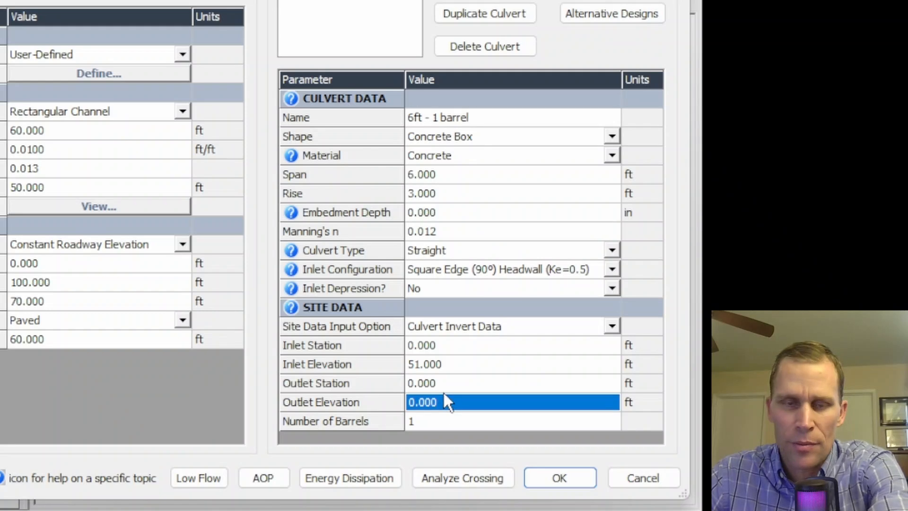
text(50.)
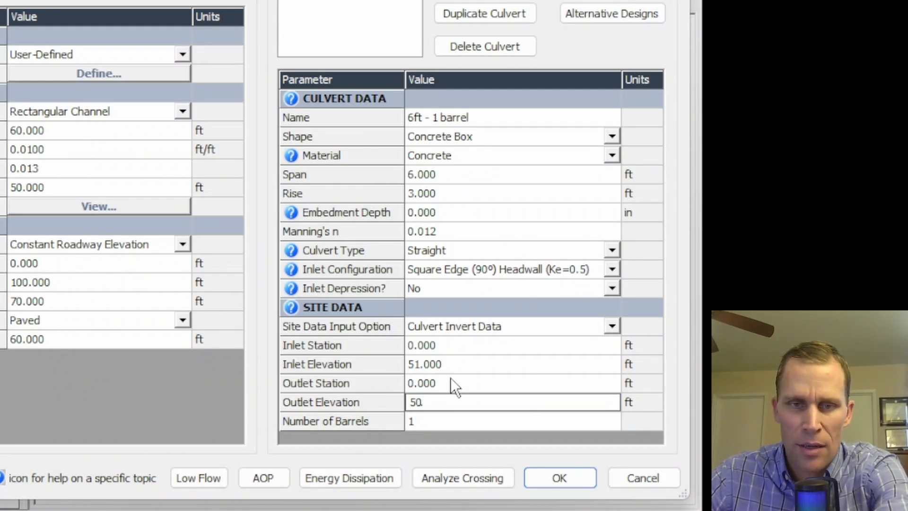
click(450, 379)
text(1000)
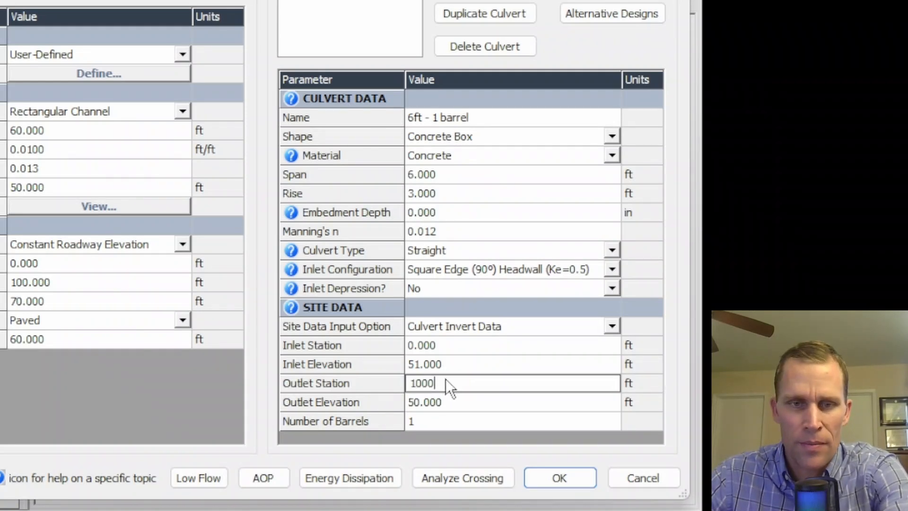
key(BackSpace)
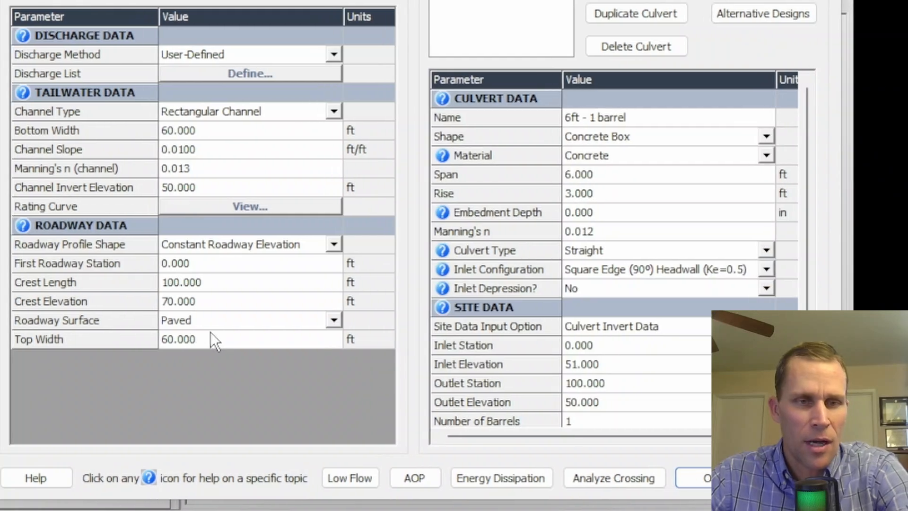
Step: Set the roadway's top width to 100 ft and accept the crossing data with one culvert barrel
click(61, 337)
text(100)
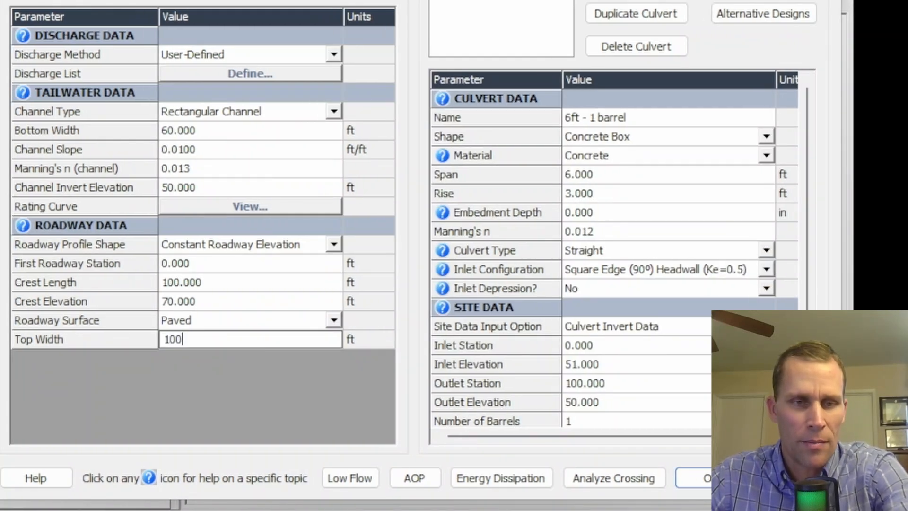
click(217, 320)
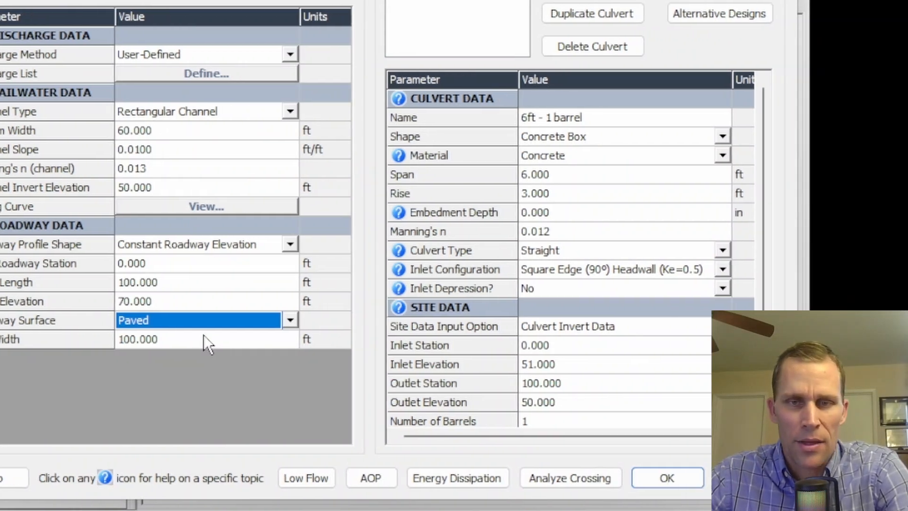
click(419, 421)
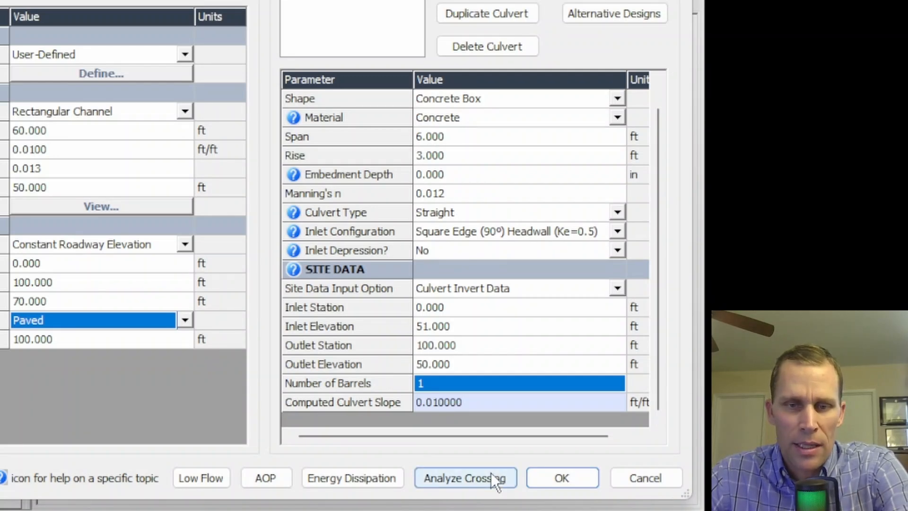
click(562, 476)
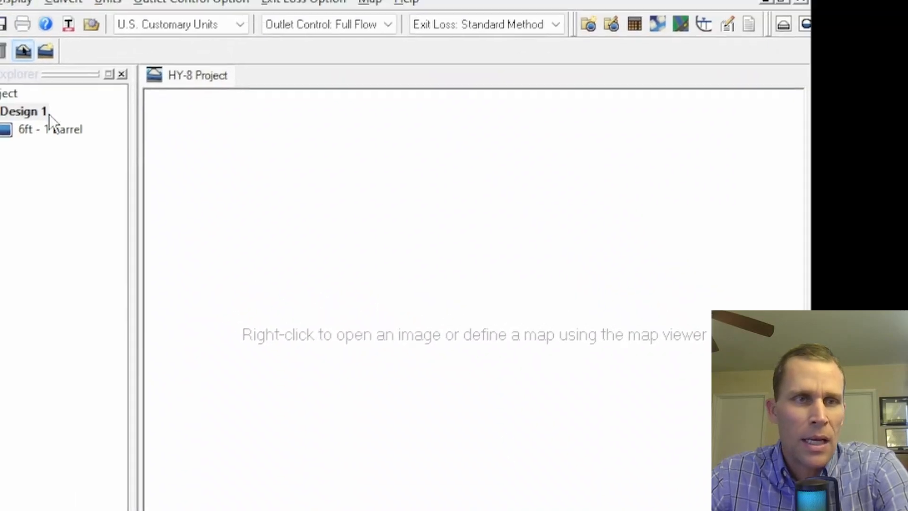
Step: Save the project as exercise45 in the FHWA HY-8 folder's Exercises, 04 - Alternative Designs, project subfolder
click(50, 45)
click(75, 134)
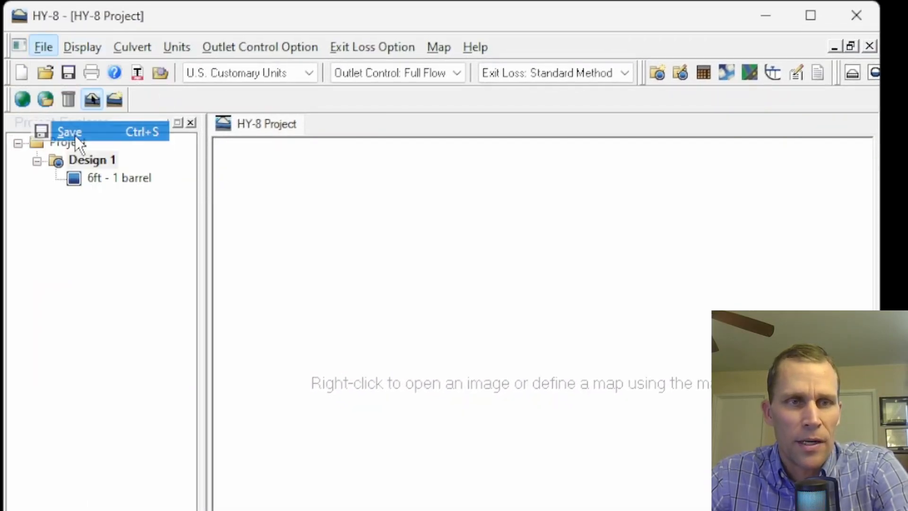
click(194, 400)
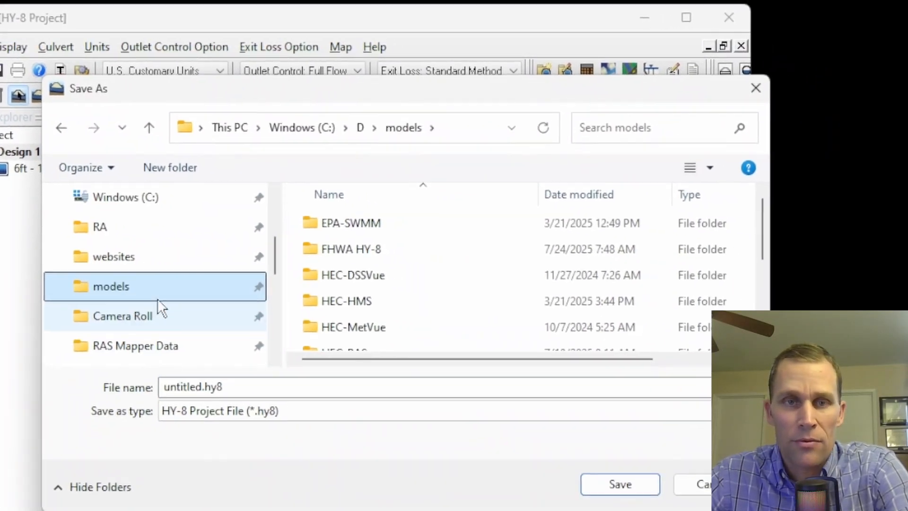
double_click(307, 244)
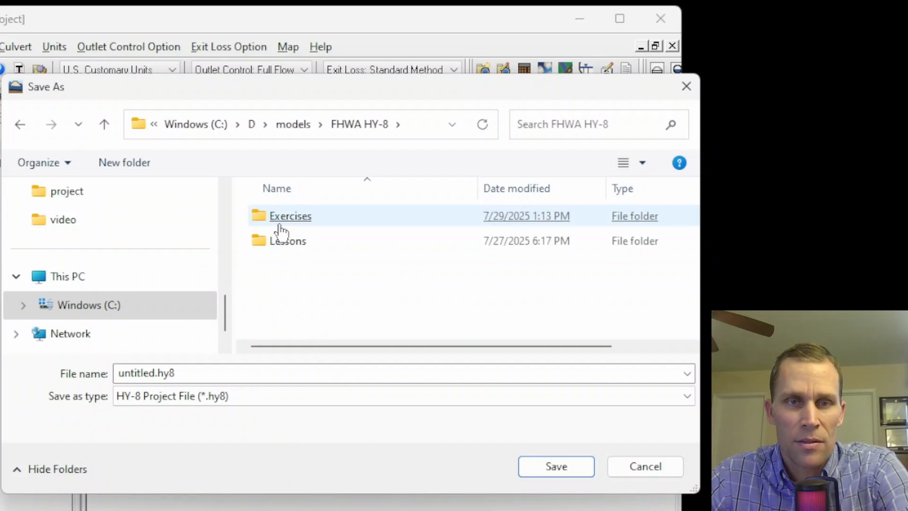
double_click(286, 216)
double_click(293, 290)
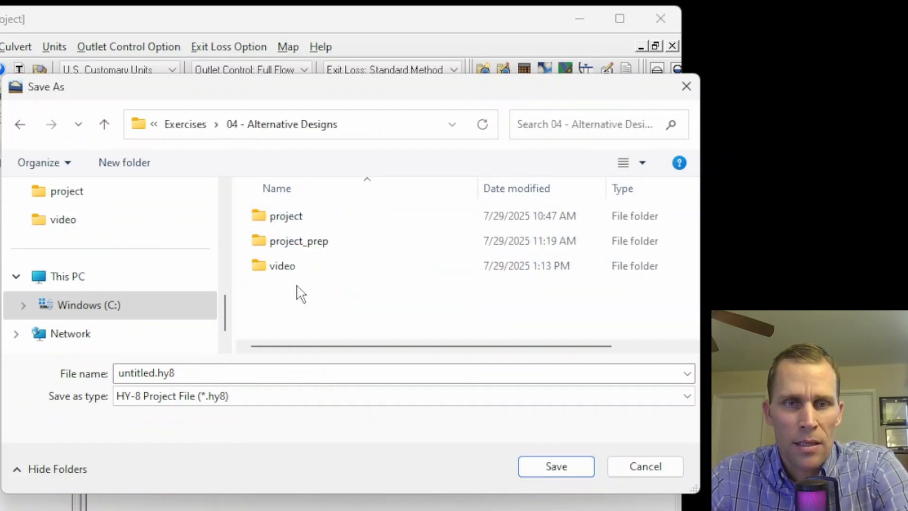
double_click(284, 222)
double_click(203, 369)
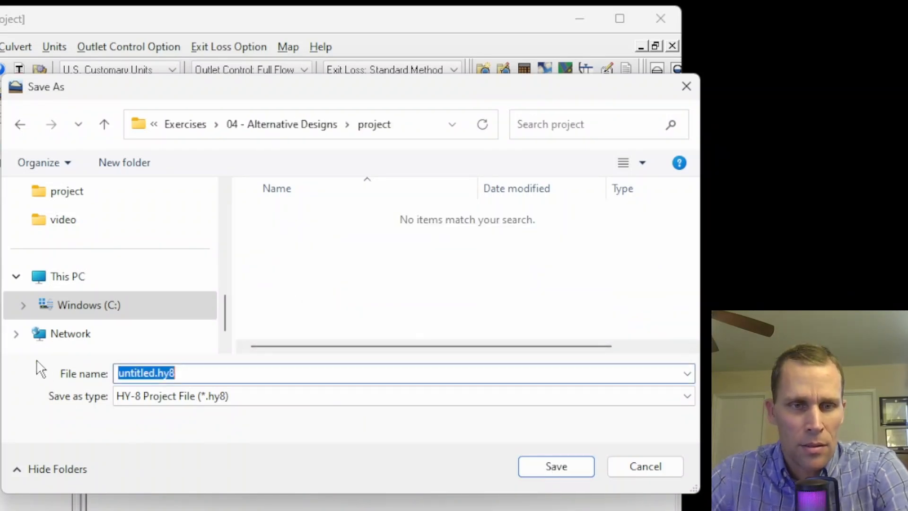
text(exercise45)
key(Return)
Step: Open the crossing data of the "6ft - 1 barrel" culvert and run the crossing analysis
right_click(10, 166)
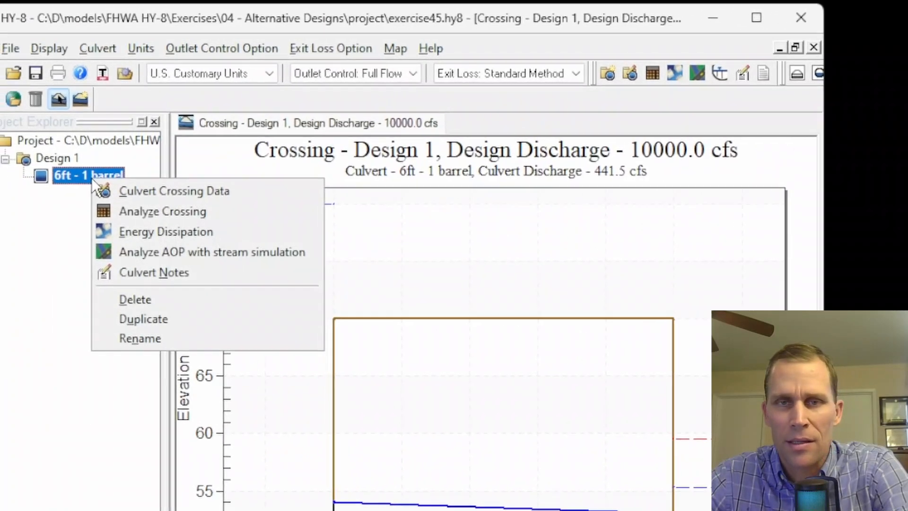
click(148, 195)
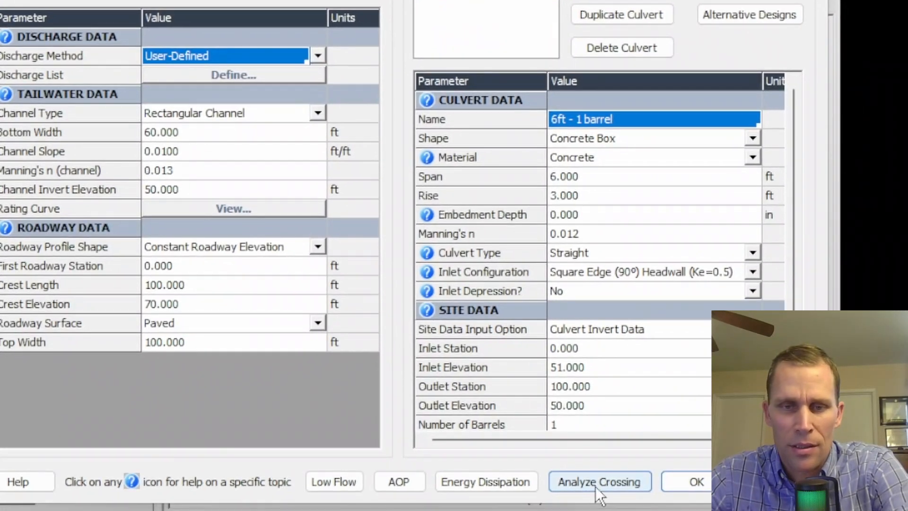
click(597, 490)
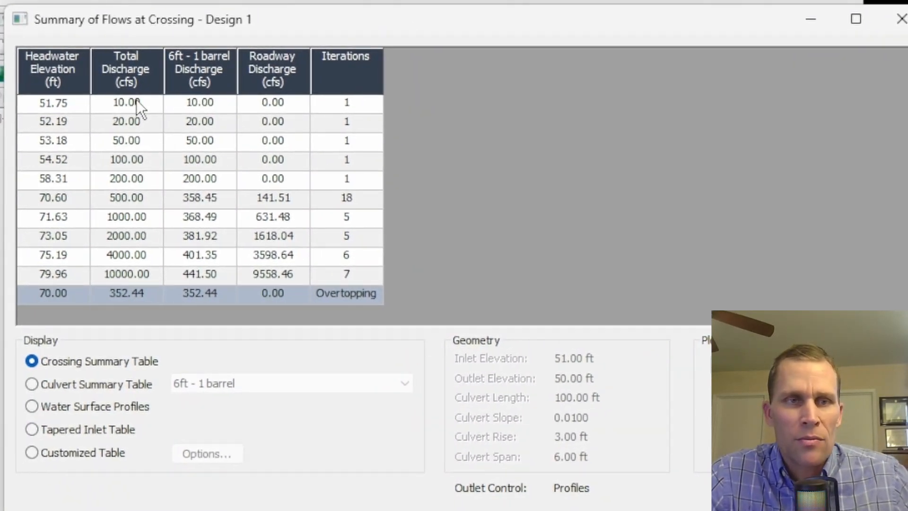
Step: Examine the range of total discharges and headwater elevations in the crossing summary table
click(136, 100)
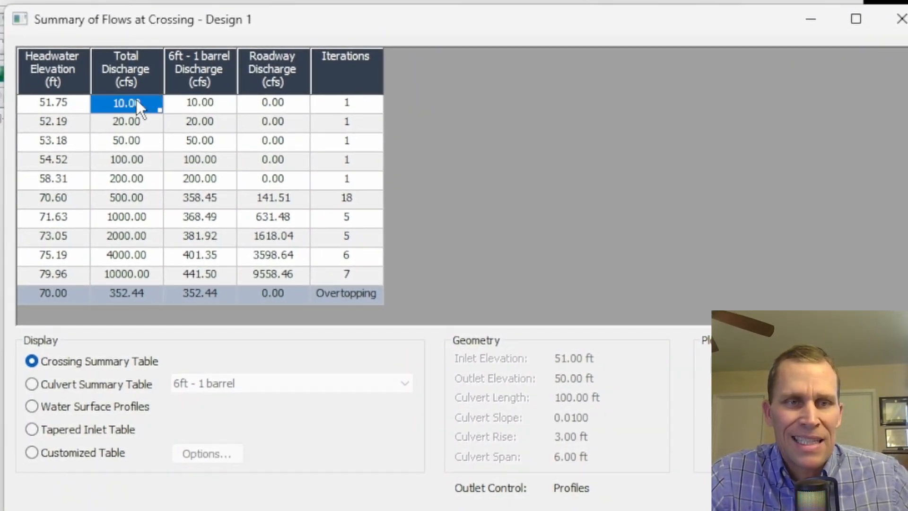
click(126, 275)
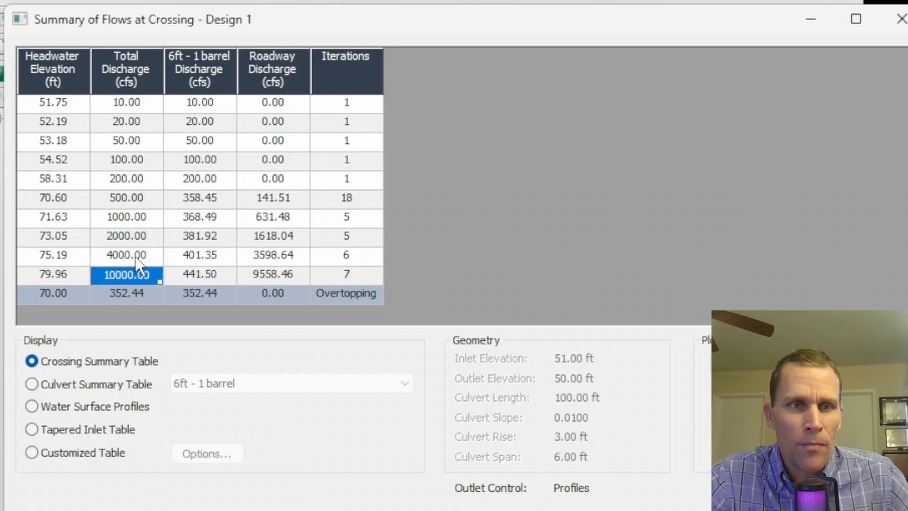
click(57, 106)
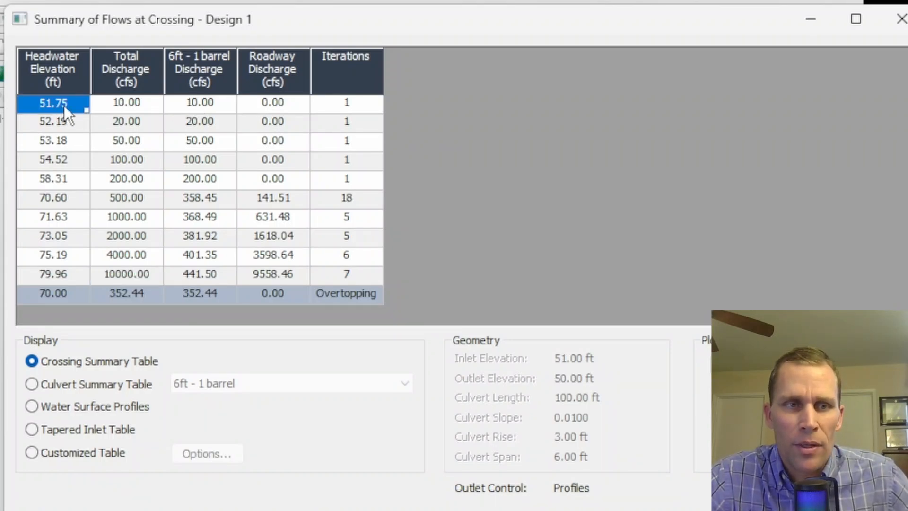
click(64, 276)
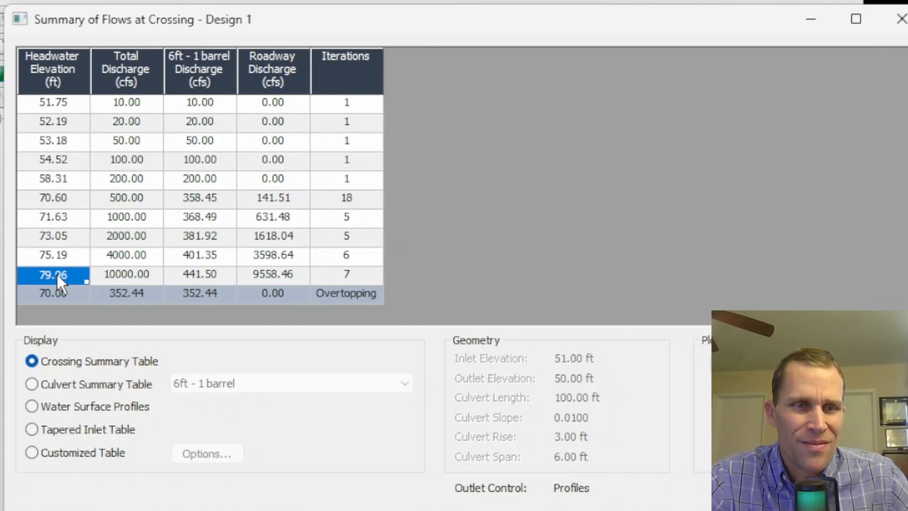
Step: Compare headwater elevations, total discharges and roadway discharges around the overtopping flow to see which flows overtop the road
click(54, 179)
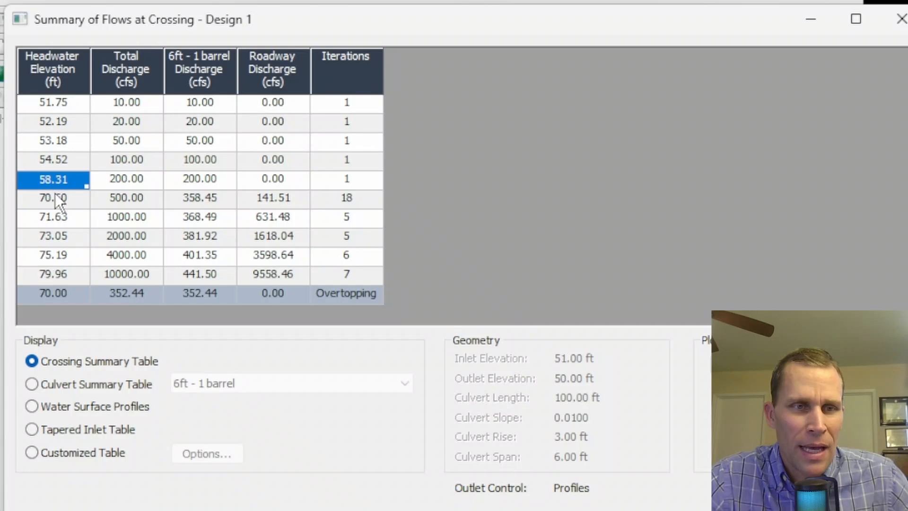
click(54, 196)
click(121, 294)
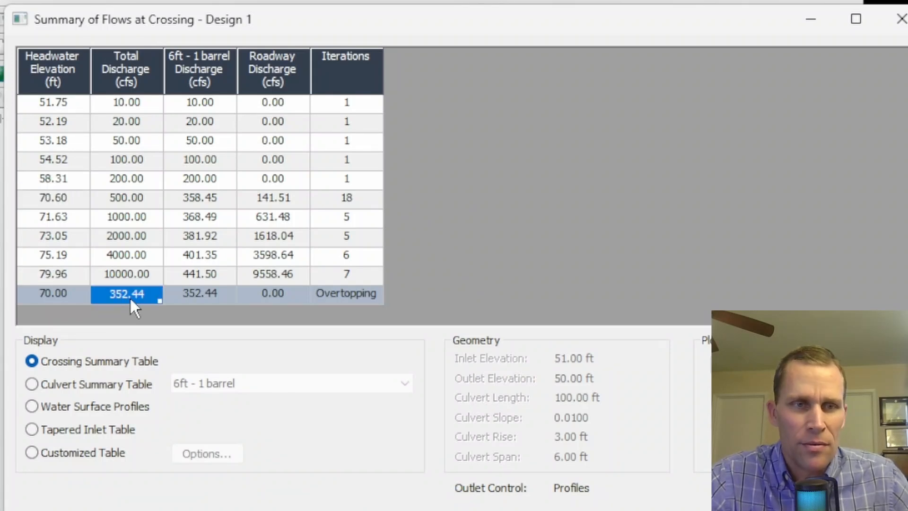
click(130, 179)
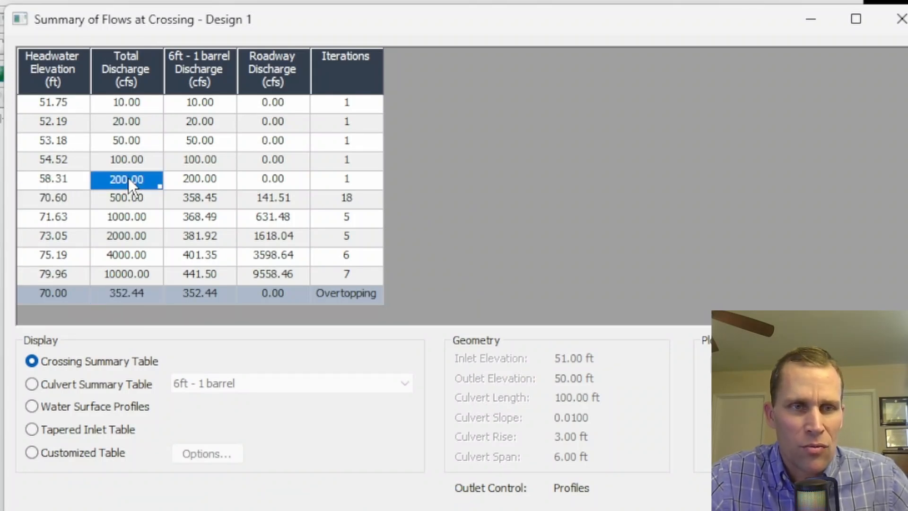
click(286, 181)
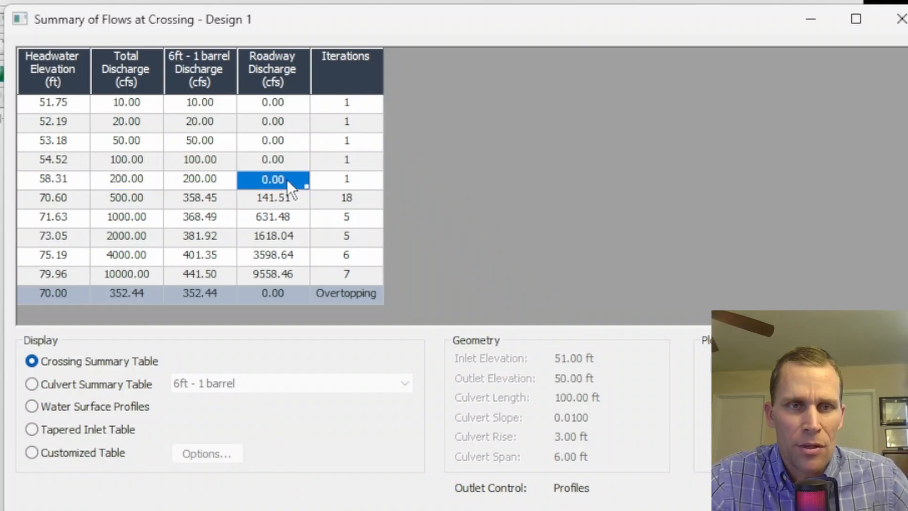
click(119, 203)
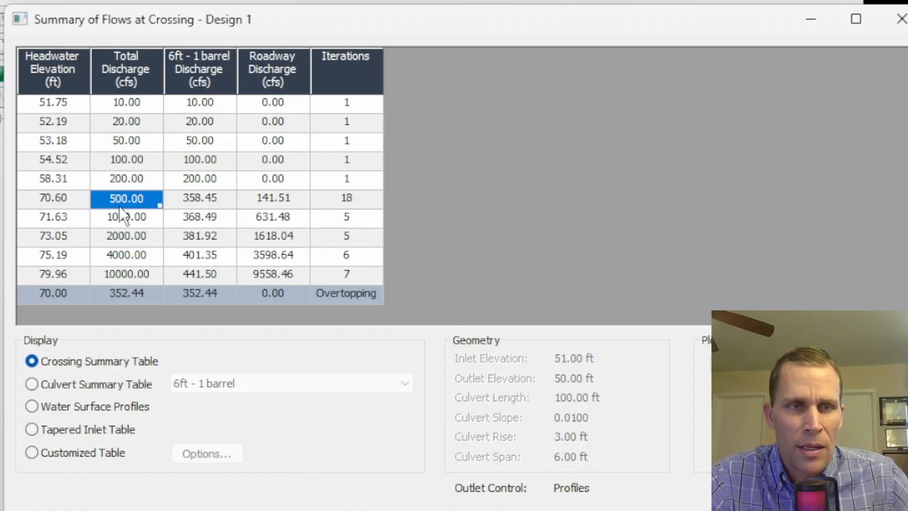
click(130, 294)
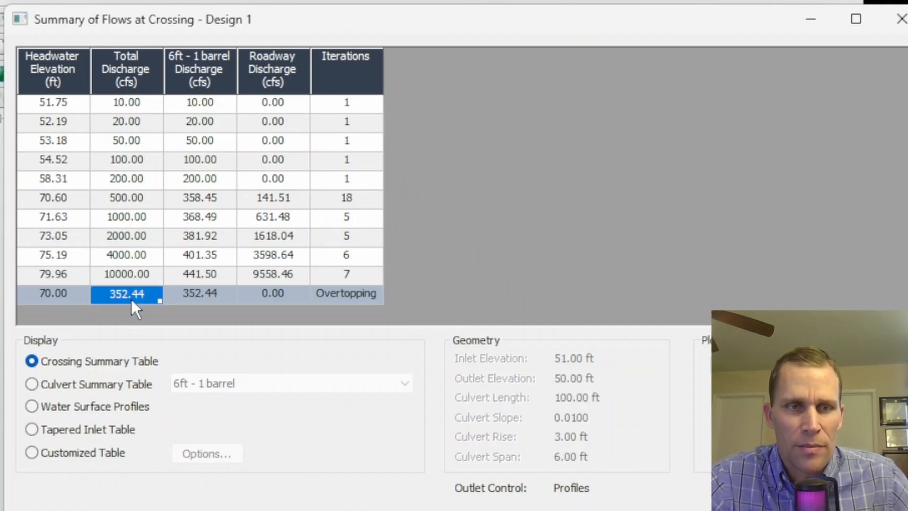
click(279, 201)
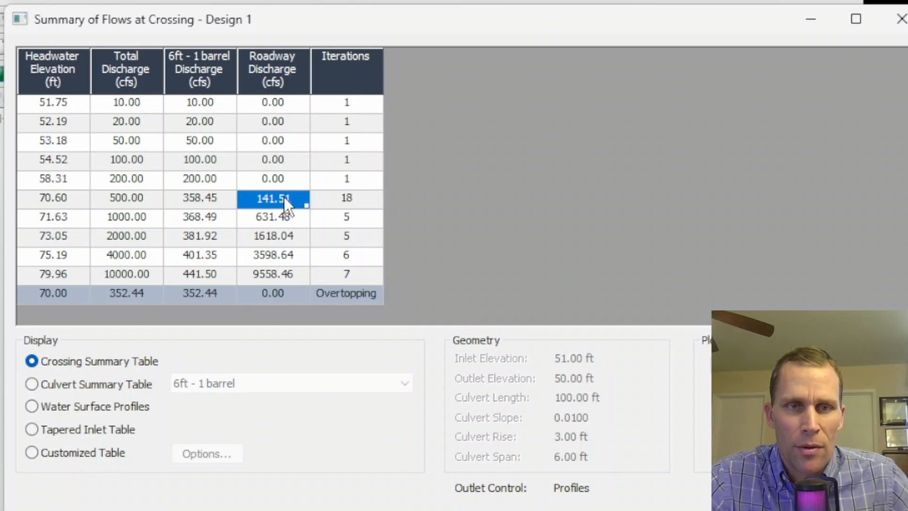
click(284, 216)
click(275, 237)
click(274, 255)
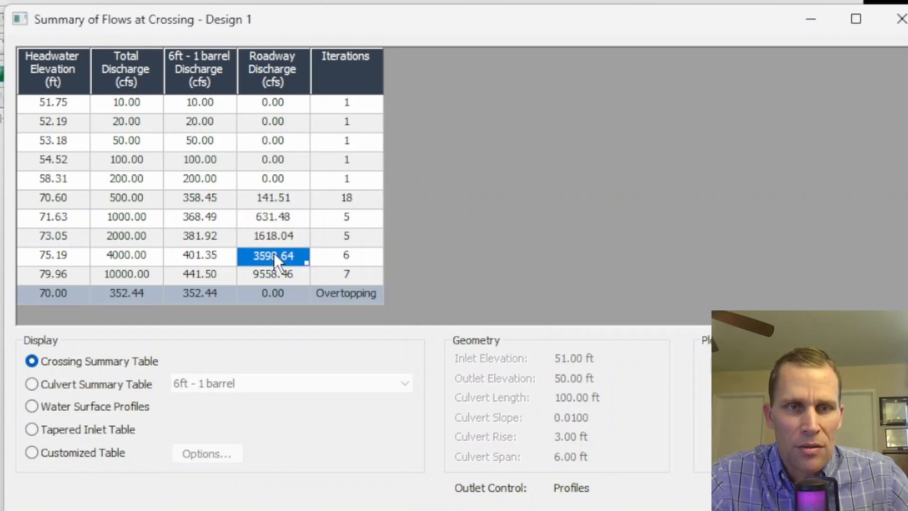
click(271, 274)
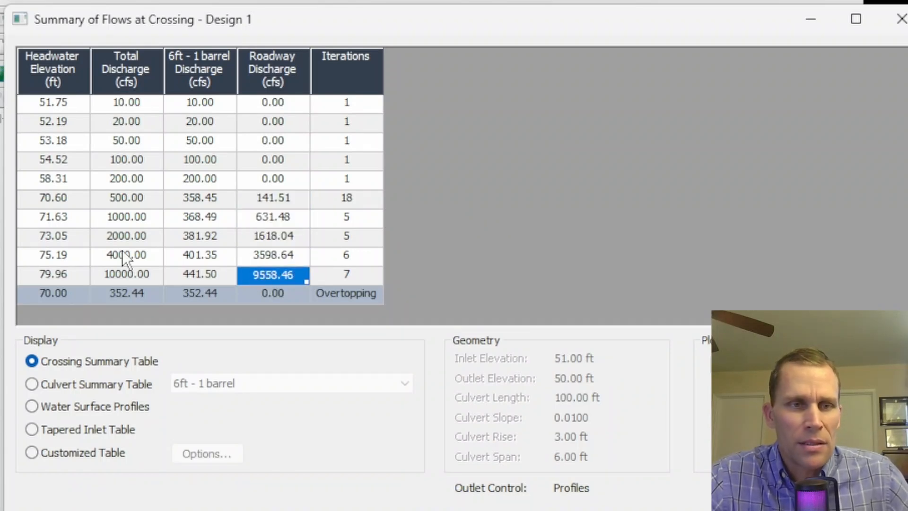
Step: Check the 2000 cfs row of the summary table for its headwater elevation and its culvert and roadway discharges
drag(64, 234, 327, 235)
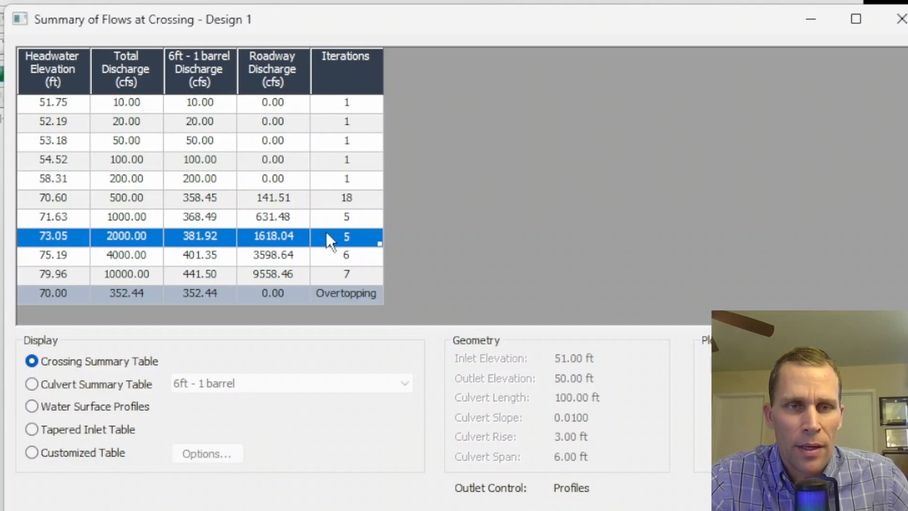
click(146, 233)
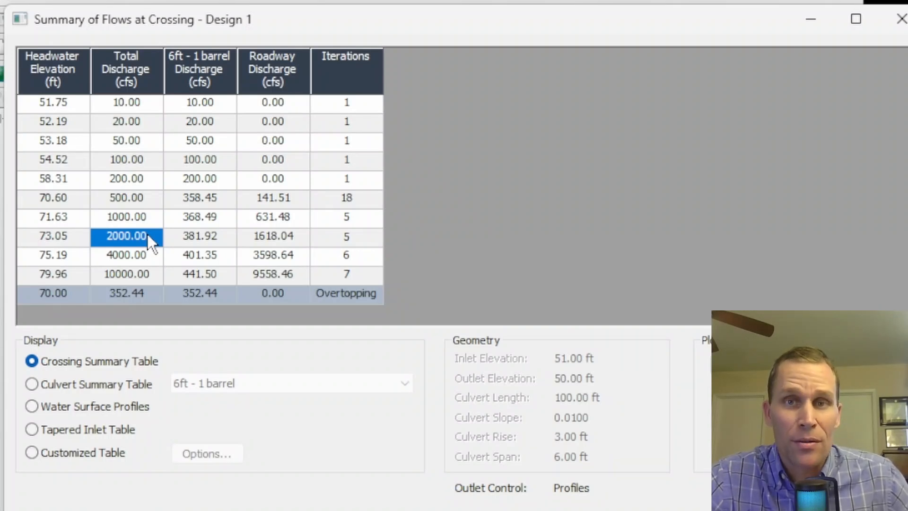
click(57, 237)
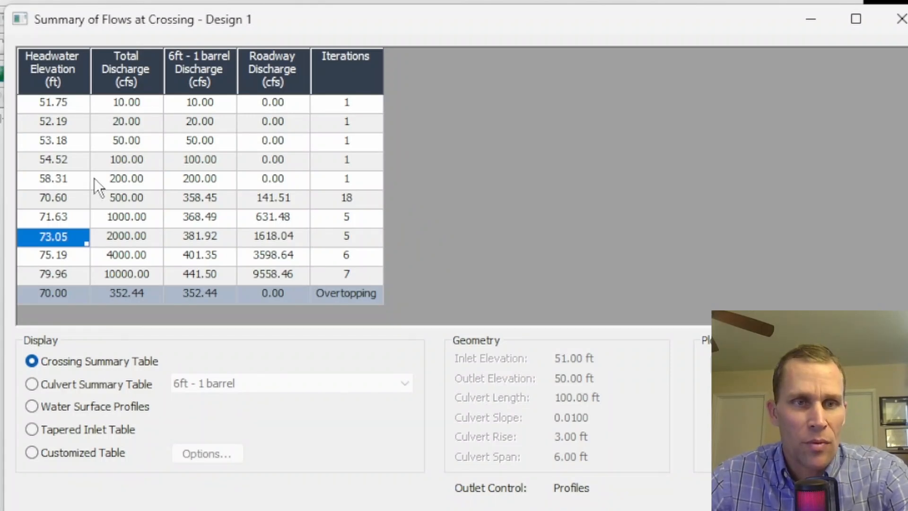
Step: Plot the crossing rating curve, enlarge it and inspect its low-discharge range, then close the plot and the flow summary
click(801, 365)
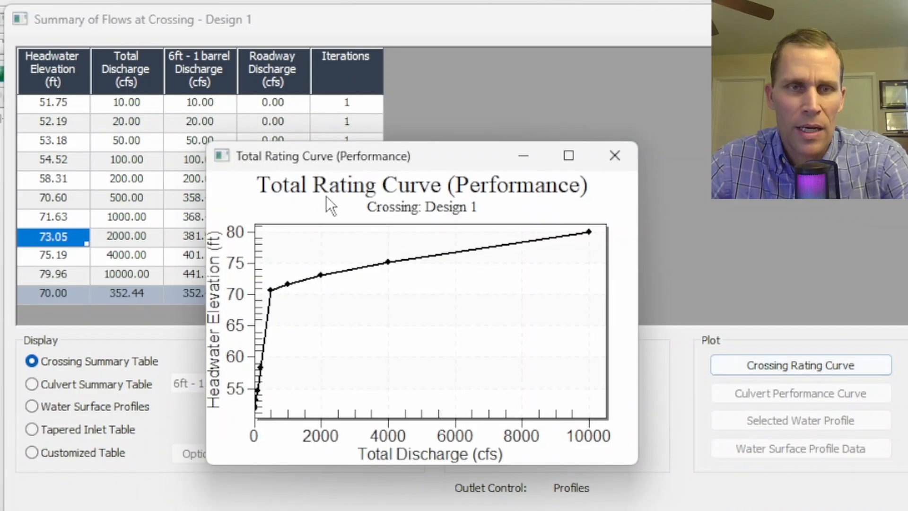
drag(334, 158, 274, 98)
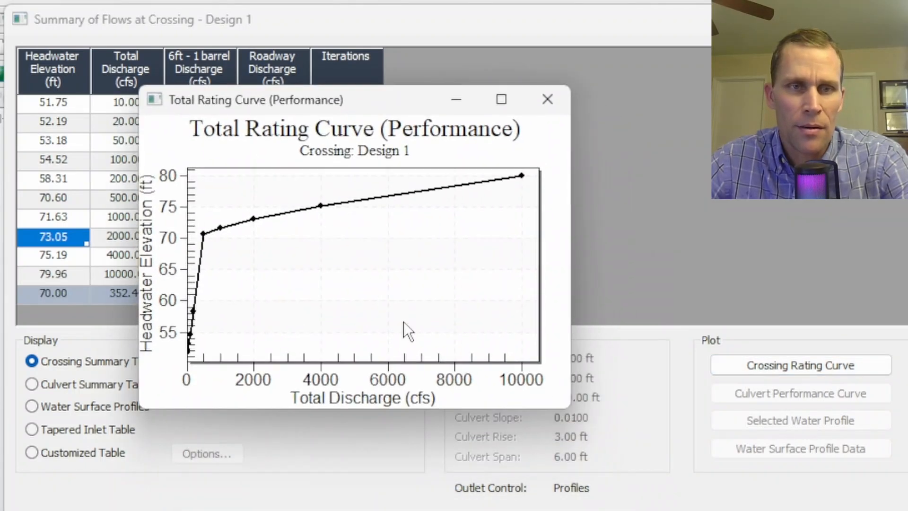
drag(577, 404, 718, 482)
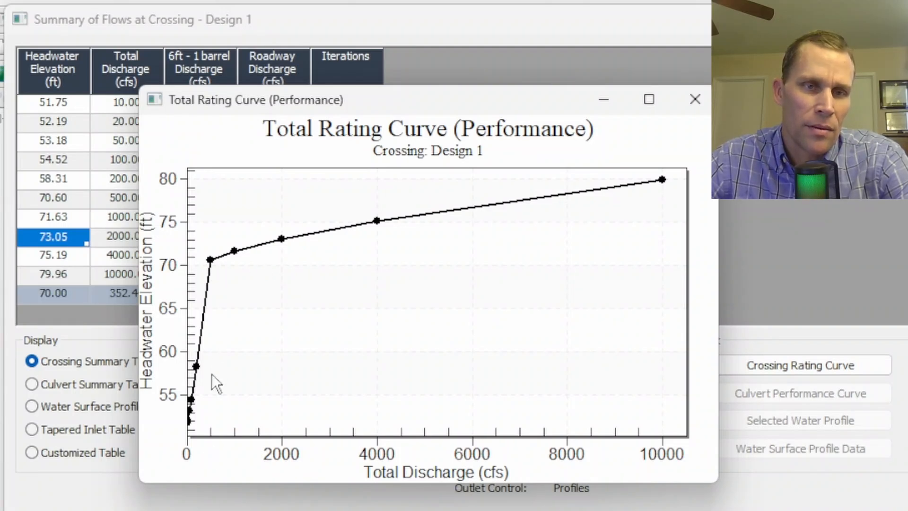
drag(192, 202, 314, 435)
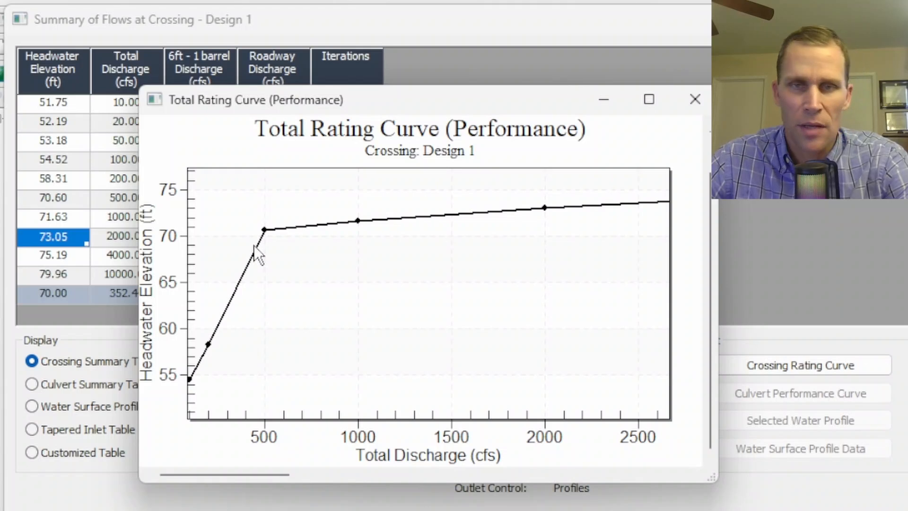
click(694, 102)
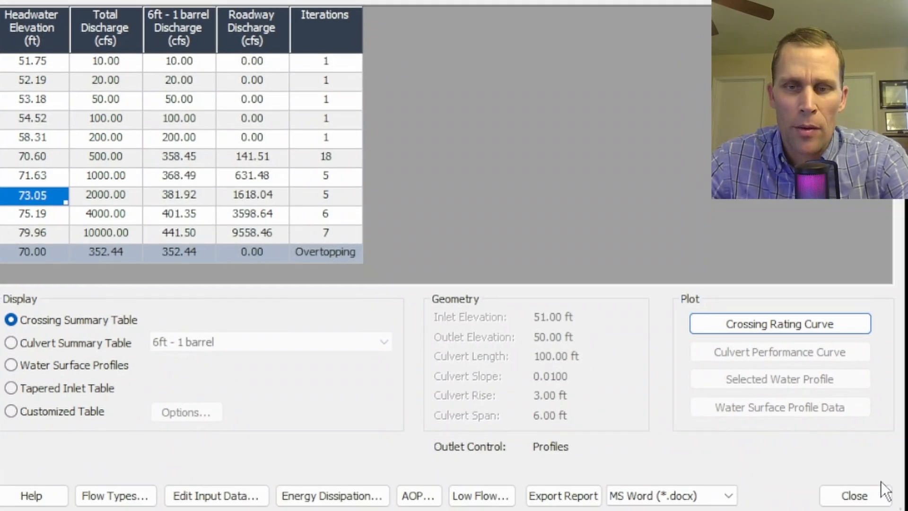
click(853, 495)
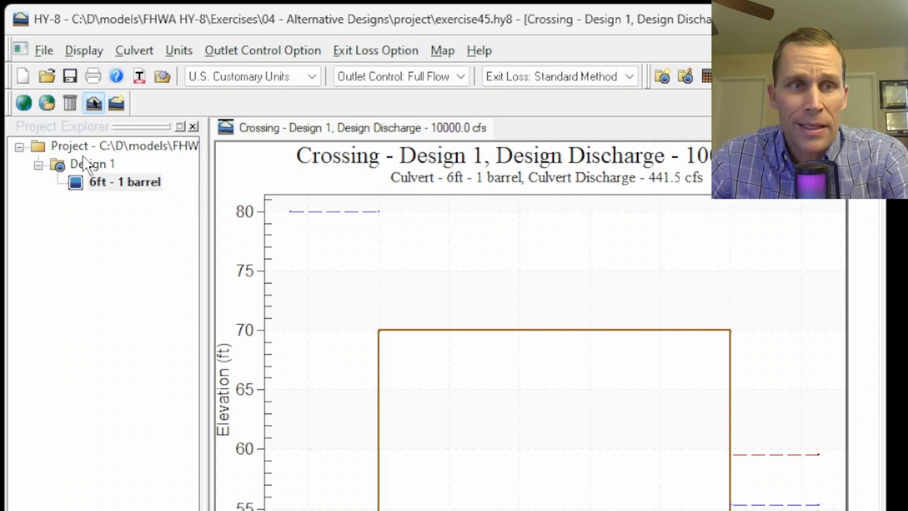
Step: Duplicate the Design 1 crossing in the project
click(84, 164)
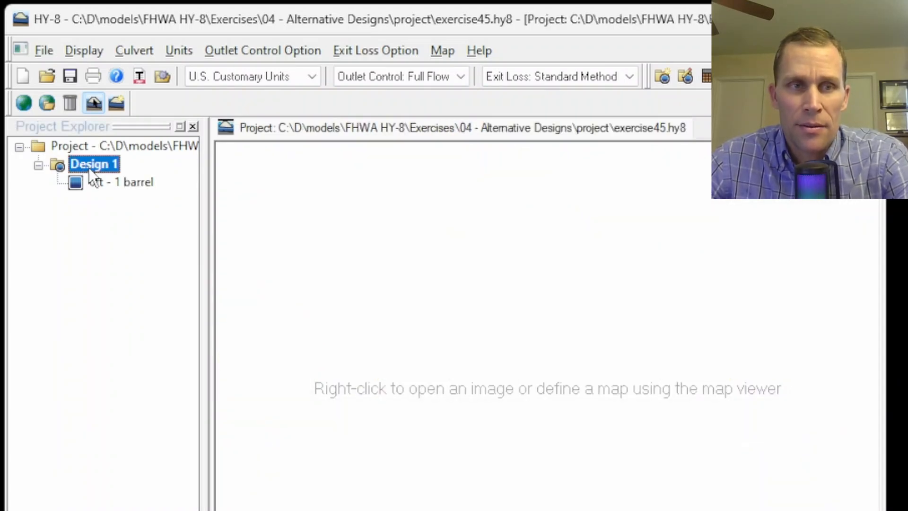
right_click(92, 162)
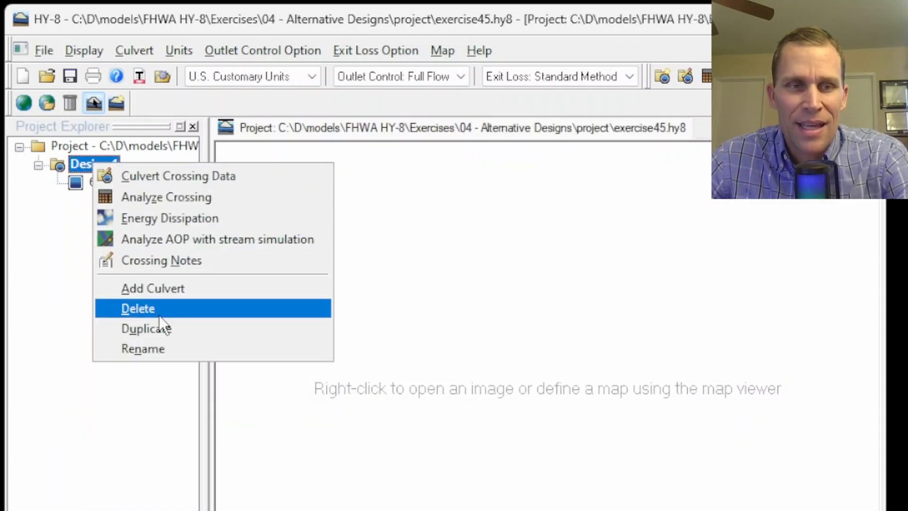
click(159, 326)
Step: Rename the duplicated crossing as Design 2
right_click(106, 198)
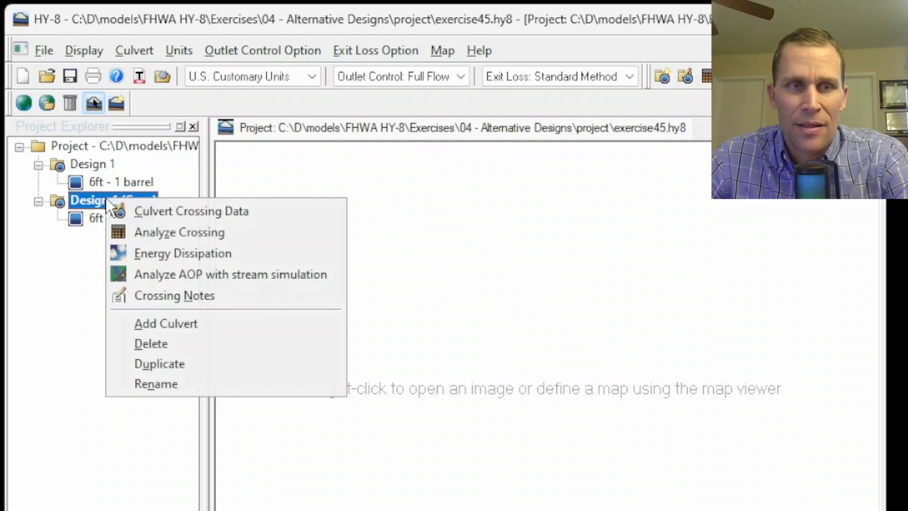
click(152, 382)
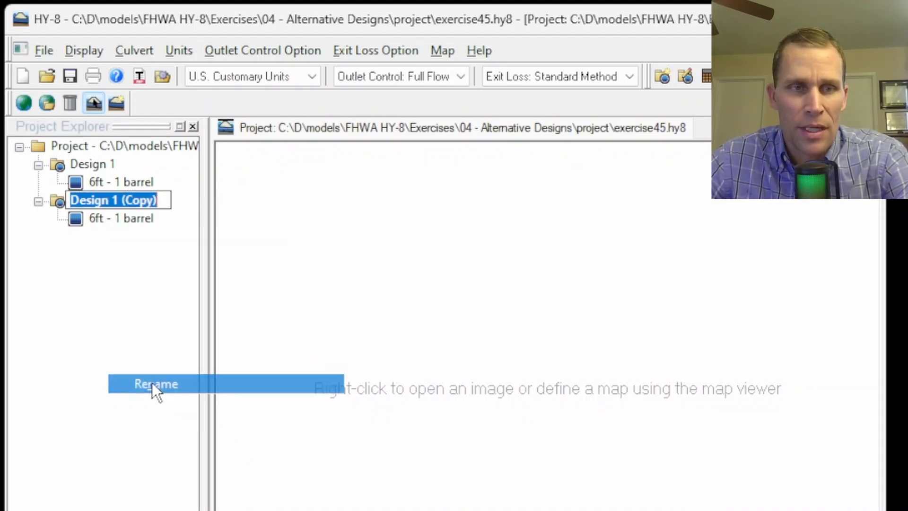
key(End)
key(BackSpace)
key(BackSpace)
key(BackSpace)
key(BackSpace)
key(BackSpace)
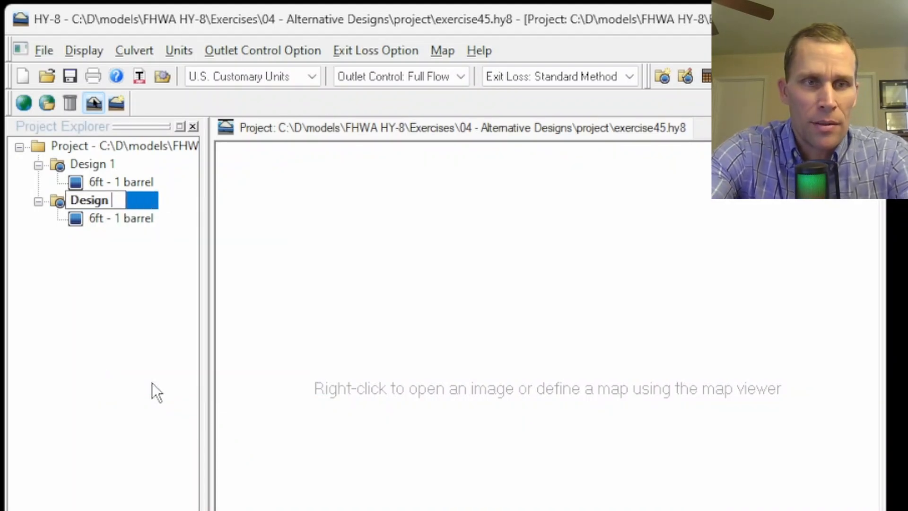
text(2)
key(Return)
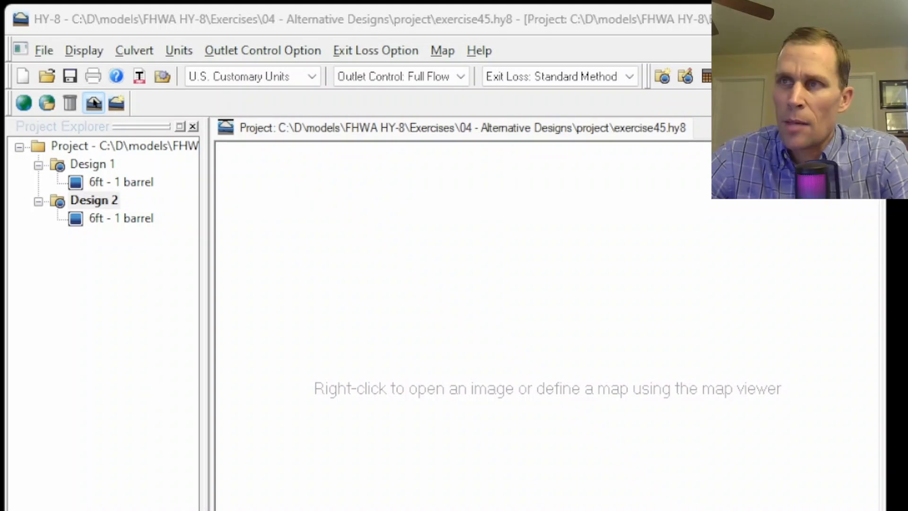
Step: Rename the culvert under the Design 2 crossing as S2R Ratio 1
right_click(132, 215)
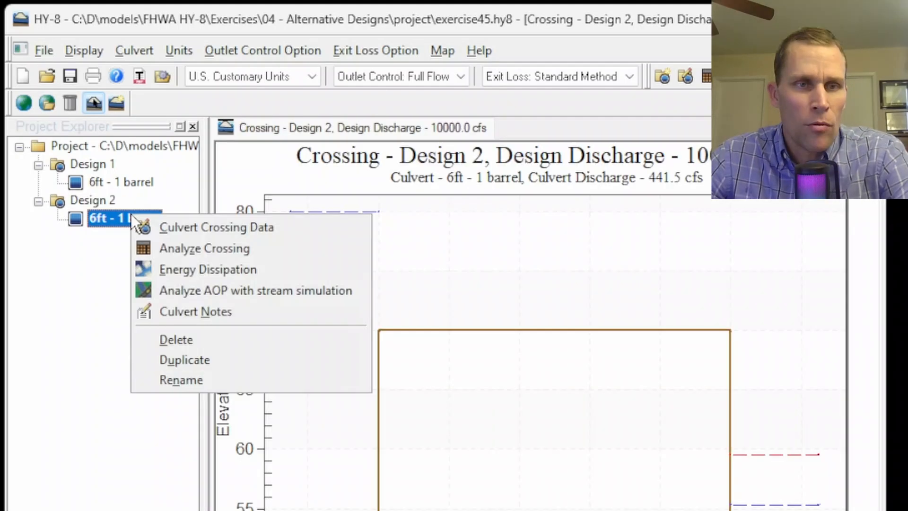
click(192, 383)
text(S2)
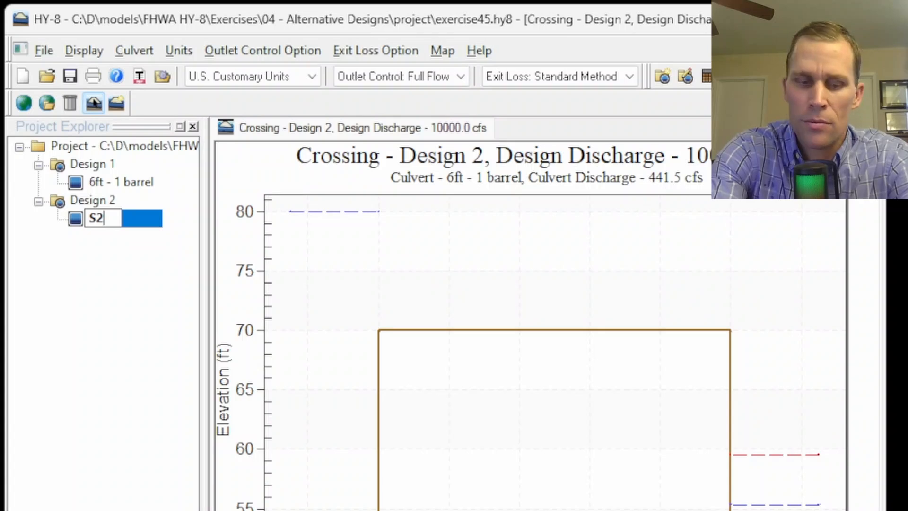
text(R Ratio 1)
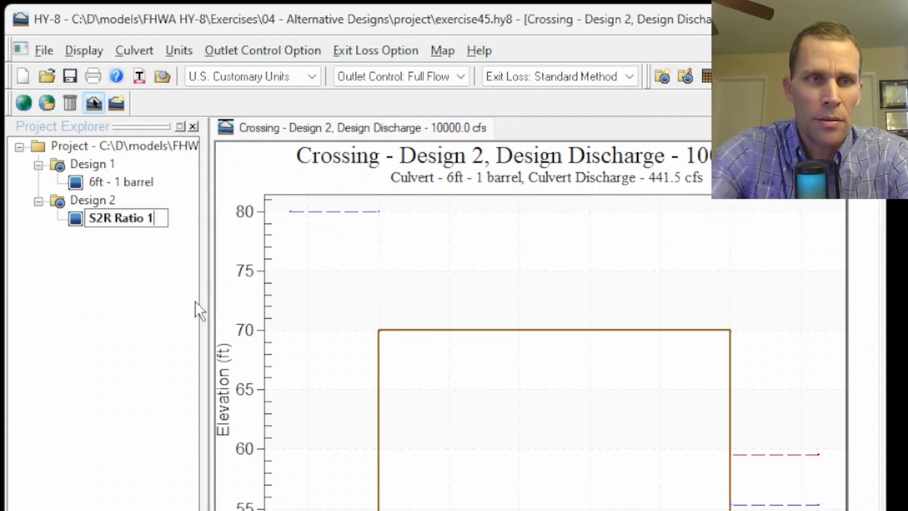
key(Return)
Step: Open the crossing data for the S2R Ratio 1 culvert and set its rise to 6 ft
right_click(110, 222)
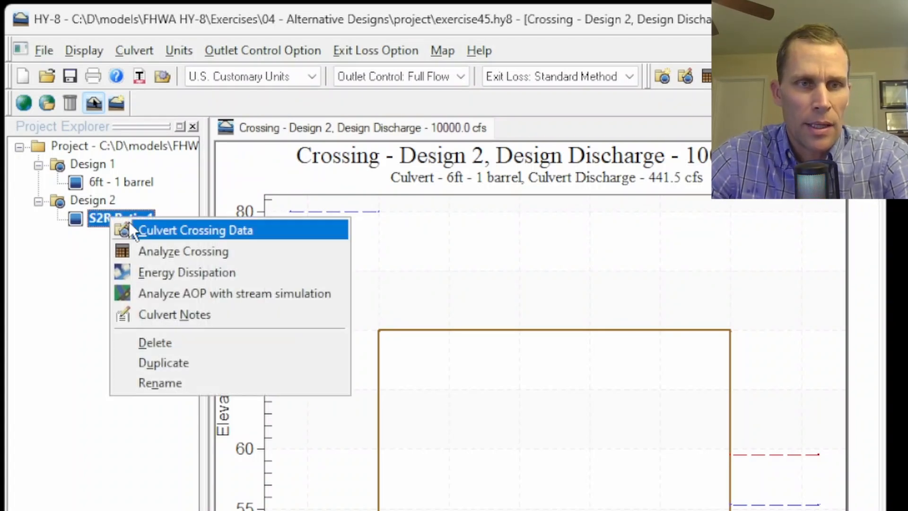
click(149, 229)
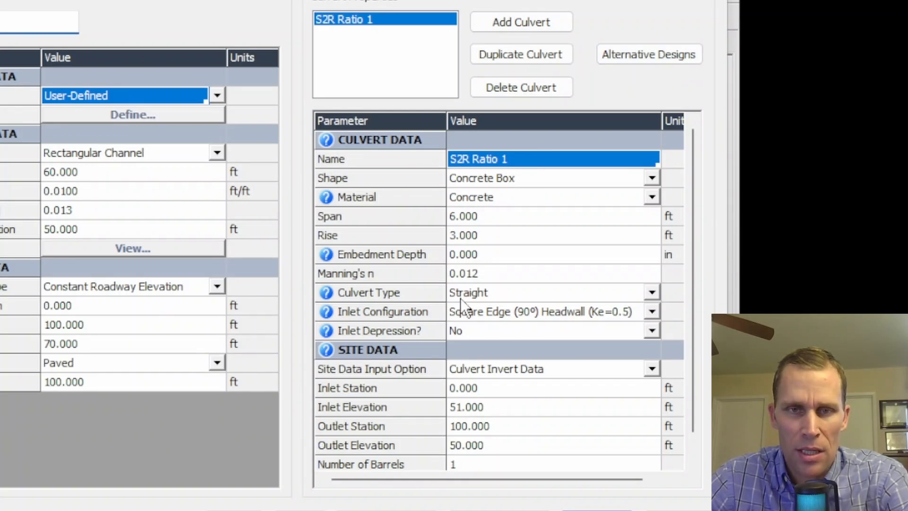
click(487, 231)
text(6)
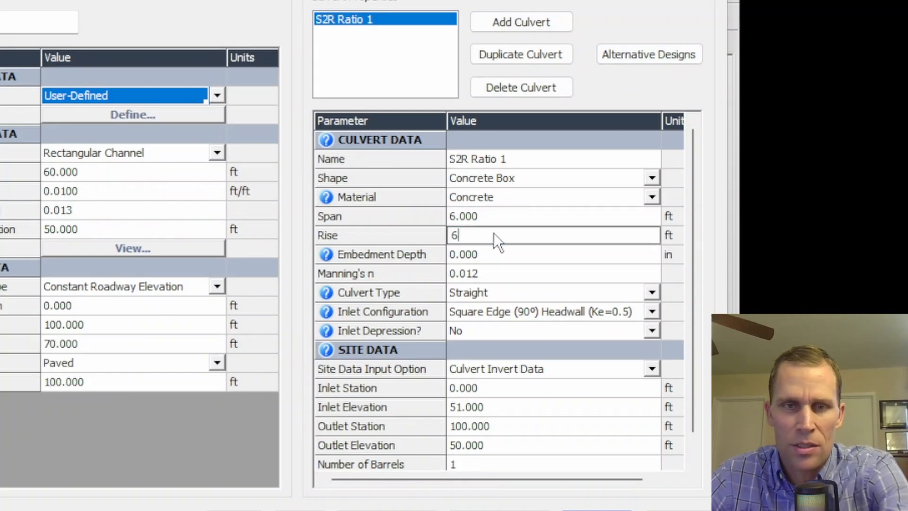
key(Tab)
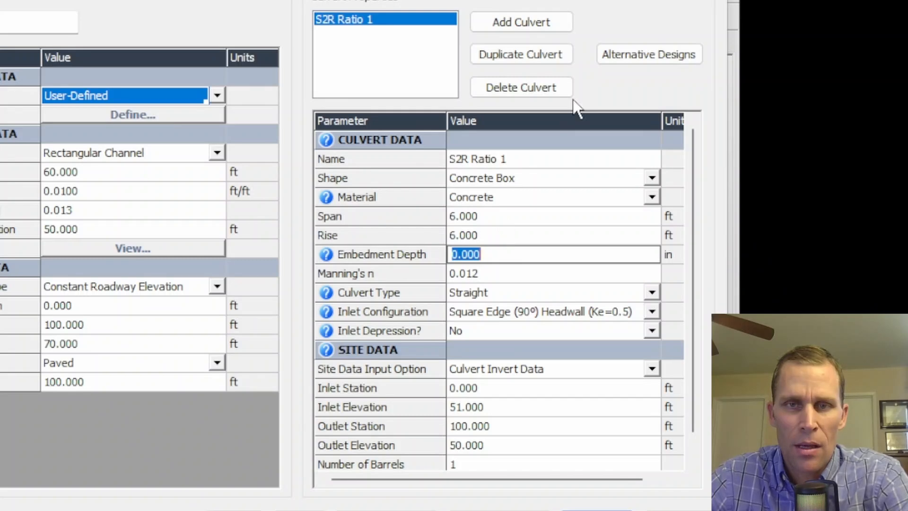
Step: Open the alternative designs for the culvert and expand the Concrete Box shape down to its concrete inlet configurations
click(633, 54)
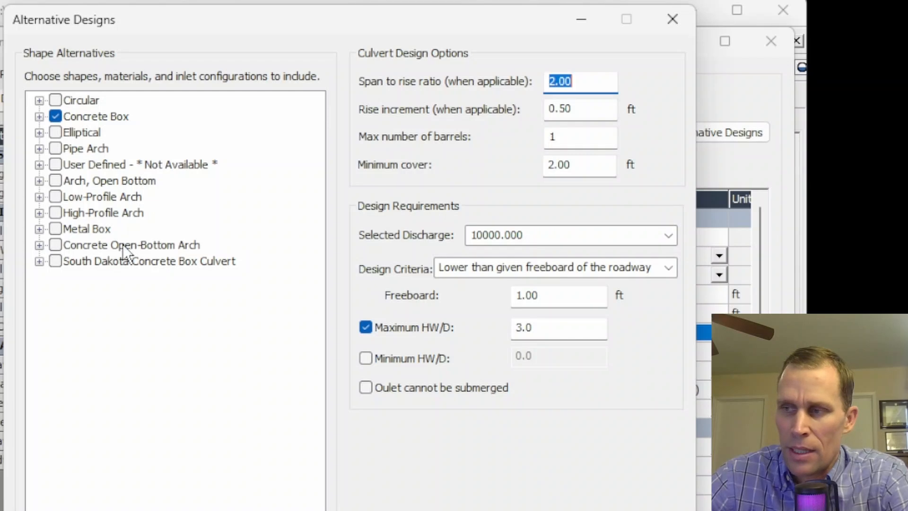
click(103, 114)
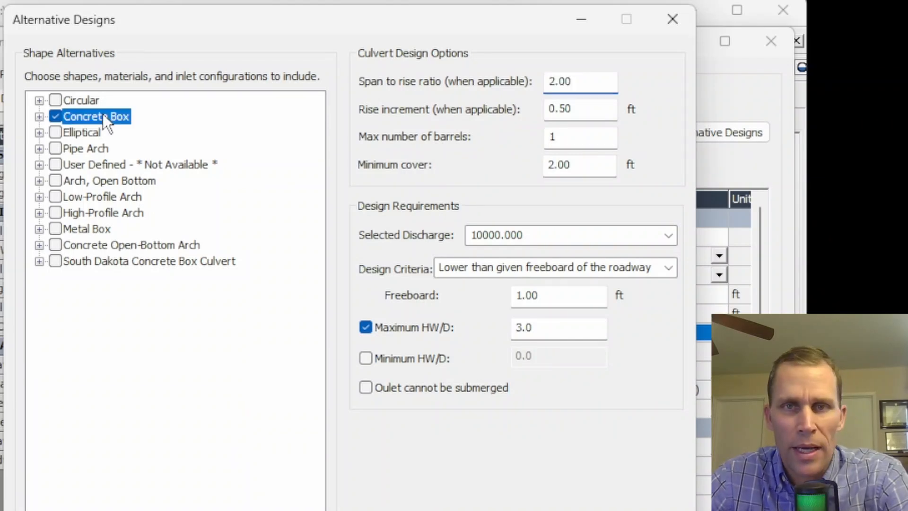
click(39, 117)
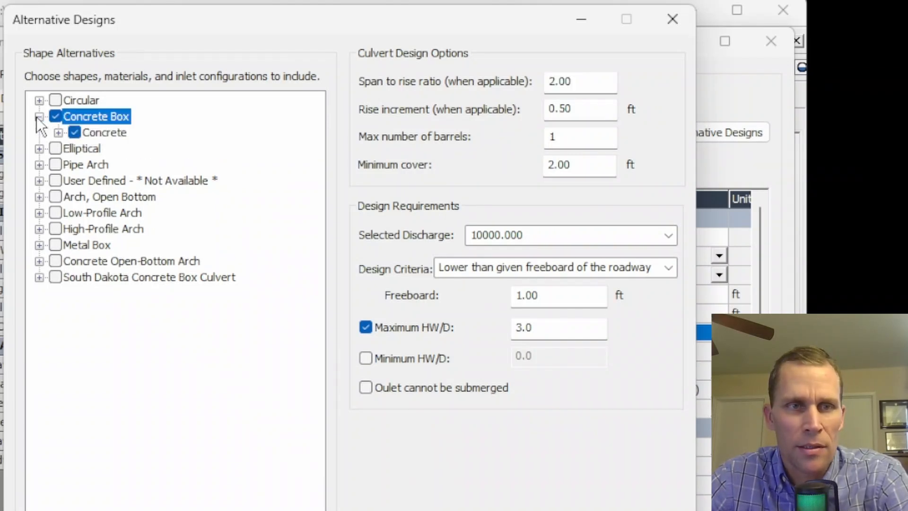
double_click(103, 133)
click(64, 135)
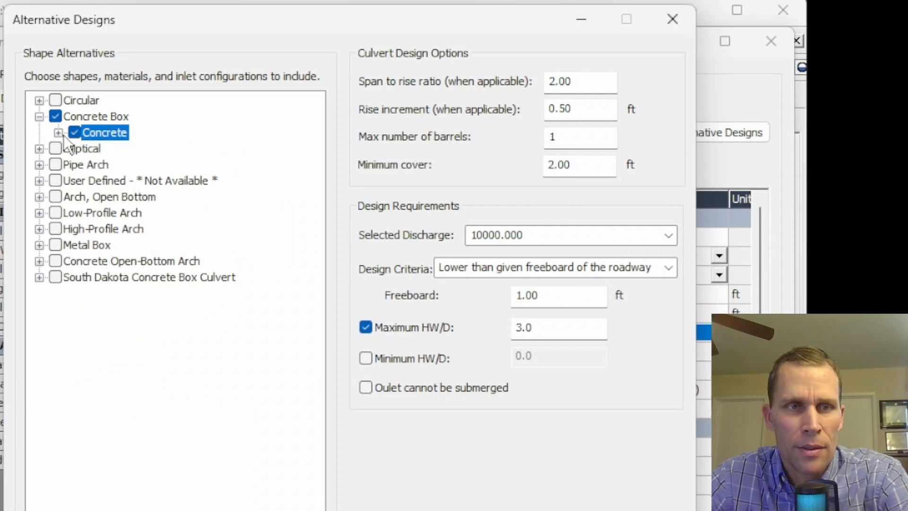
click(63, 135)
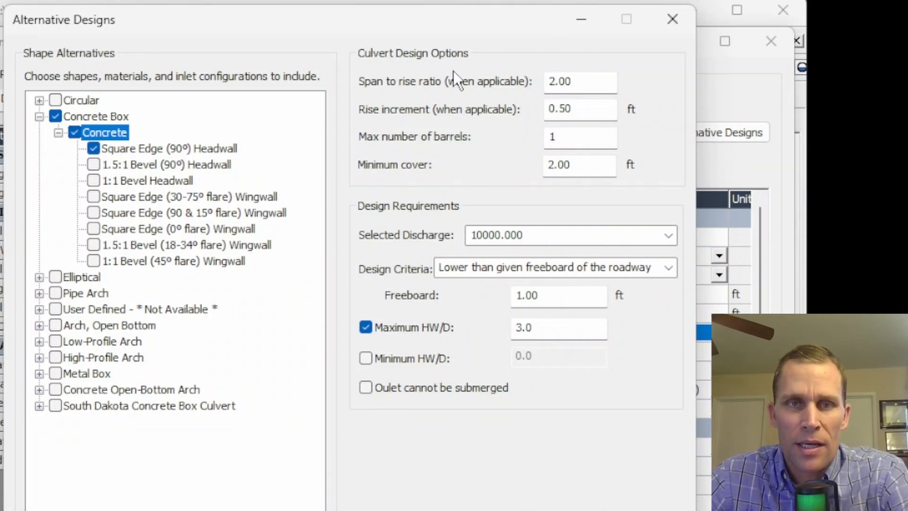
Step: Set the culvert design options to a span to rise ratio of 1, a rise increment of 1 ft and a maximum of 8 barrels
double_click(592, 91)
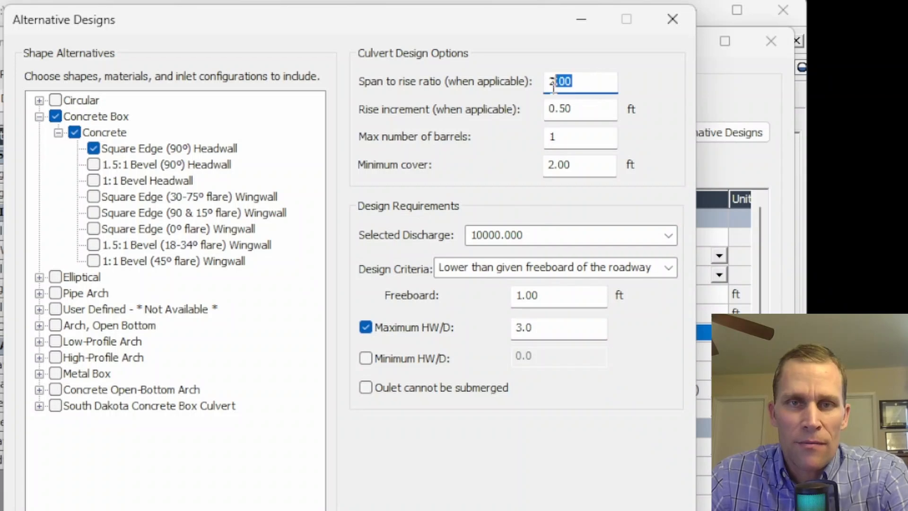
text(1)
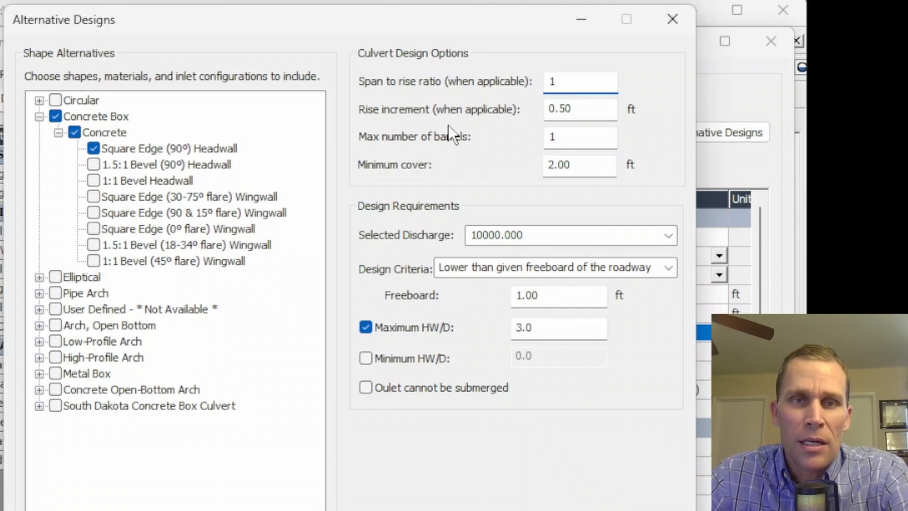
double_click(559, 113)
text(1)
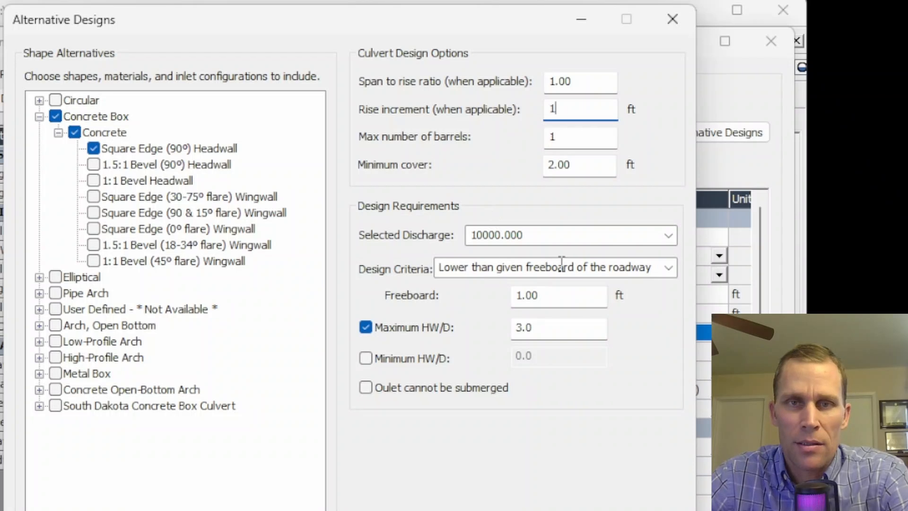
double_click(569, 137)
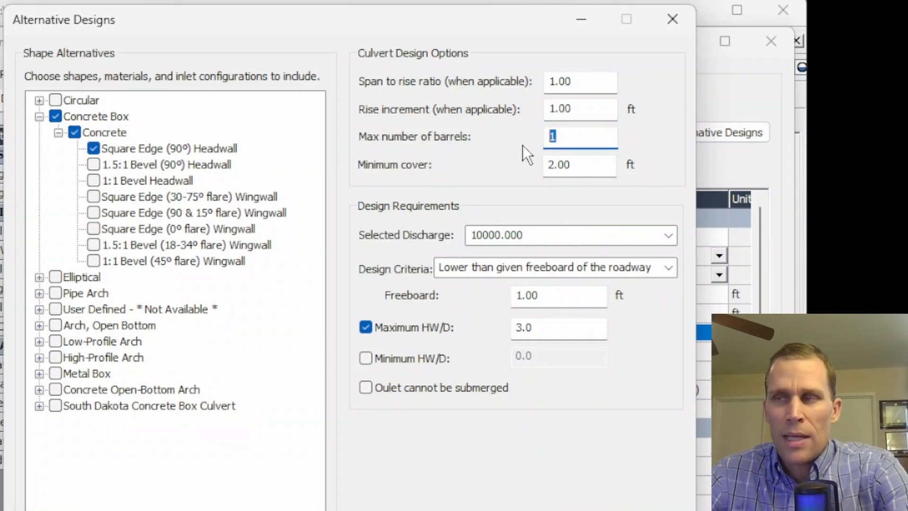
text(8)
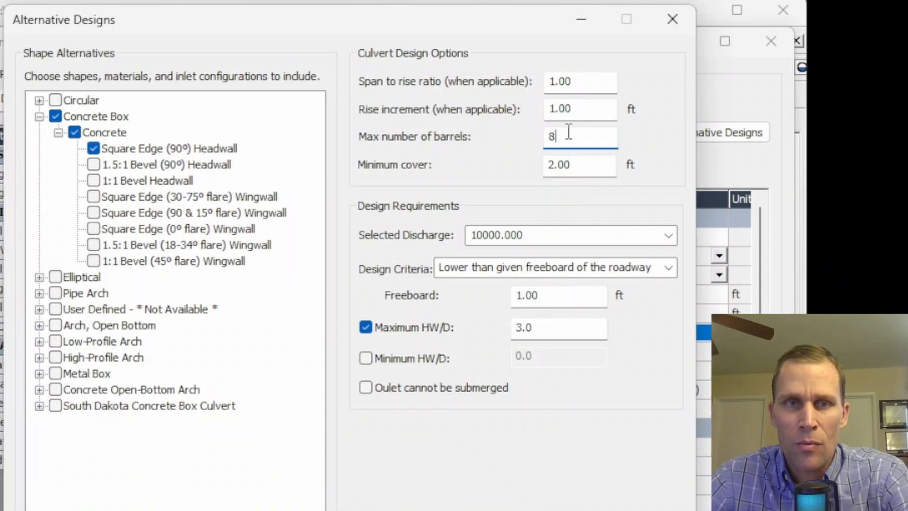
drag(568, 135, 519, 141)
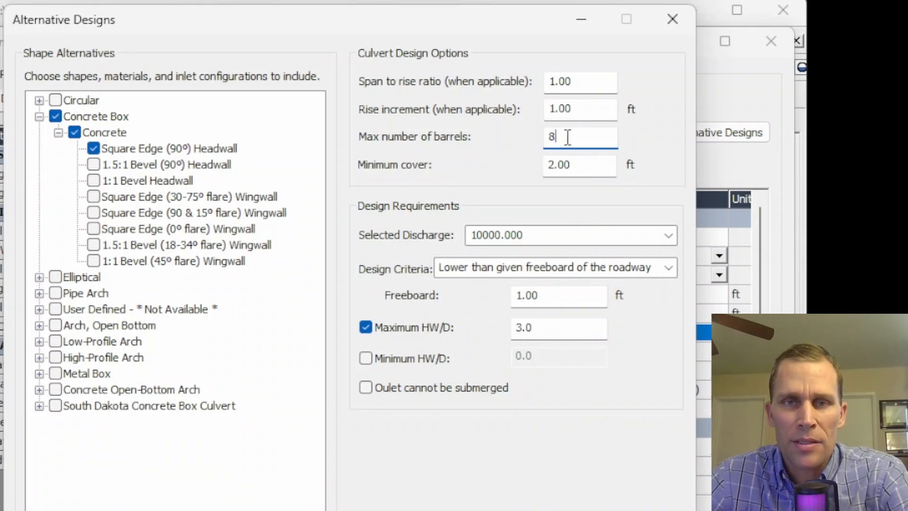
drag(567, 137, 533, 140)
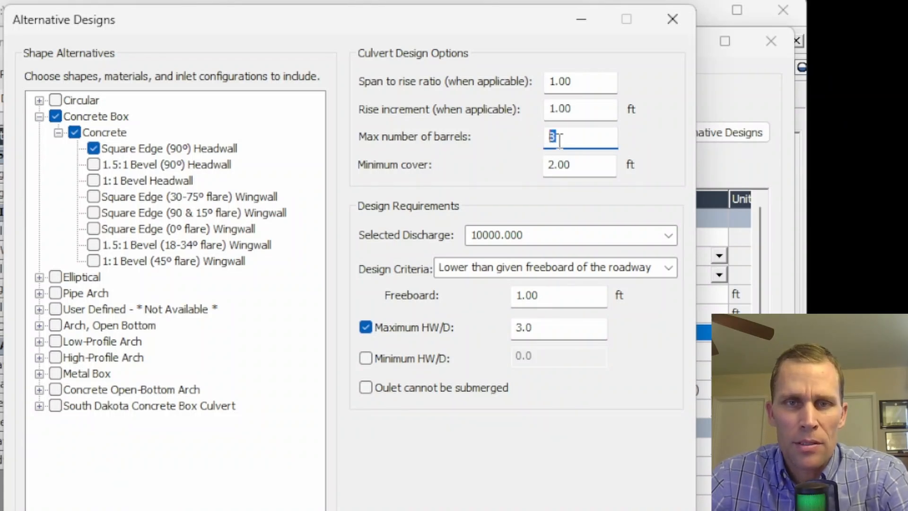
drag(558, 142, 535, 143)
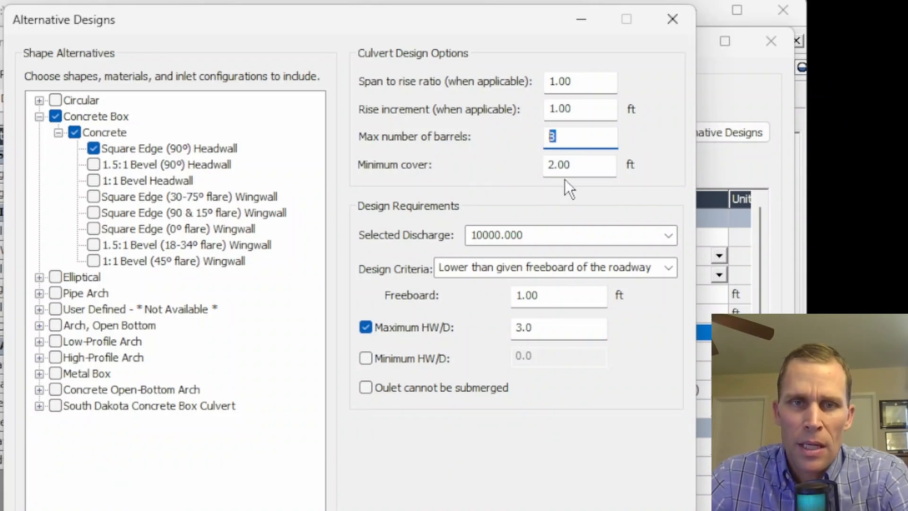
drag(579, 168, 523, 156)
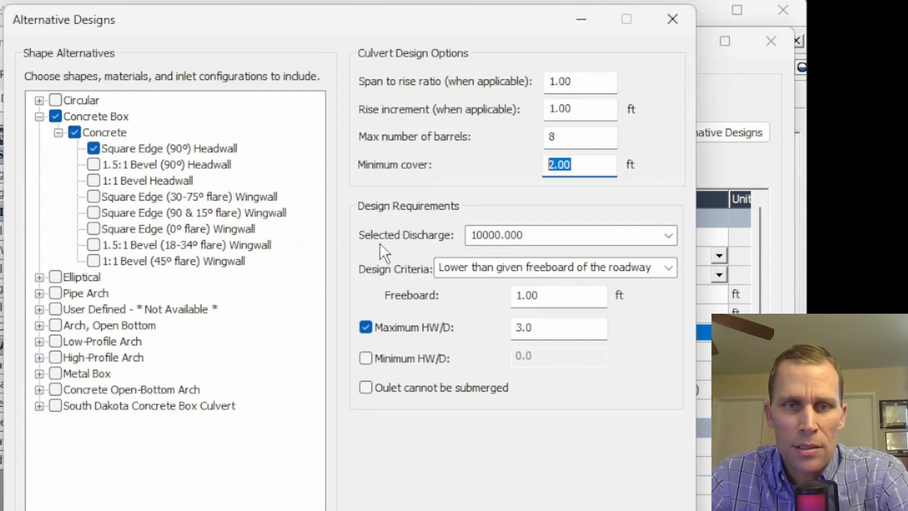
Step: Select the 2000 cfs discharge for the design requirements, with the criterion Lower than given freeboard of the roadway
click(669, 236)
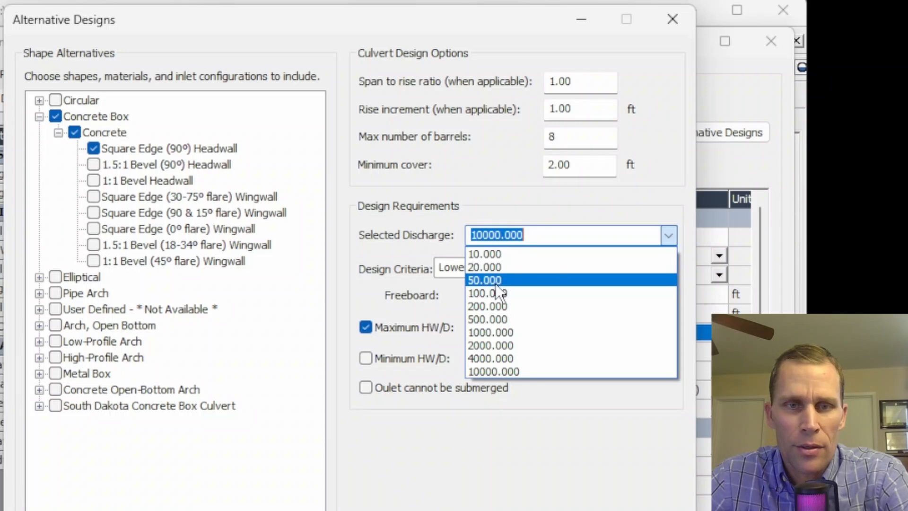
click(495, 344)
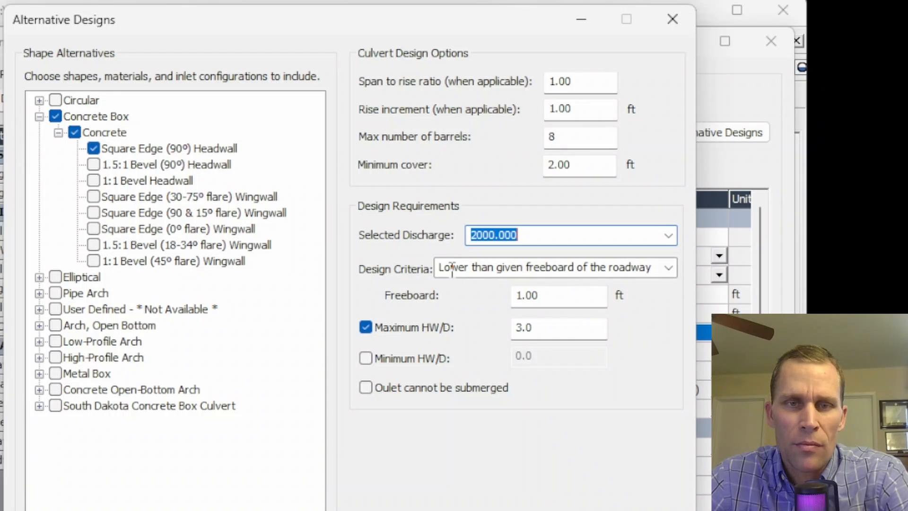
click(664, 269)
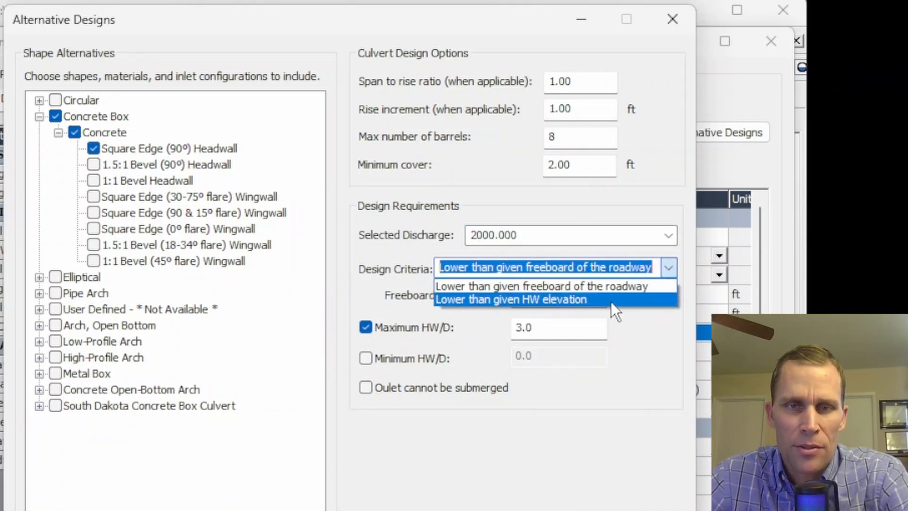
click(608, 285)
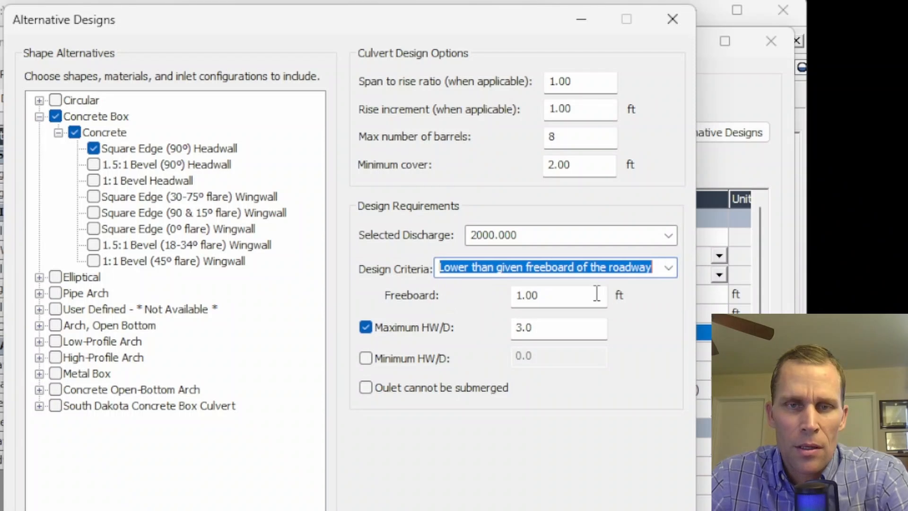
Step: Set the required freeboard to 4 ft and turn off the Maximum HW/D limit
key(Tab)
text(4)
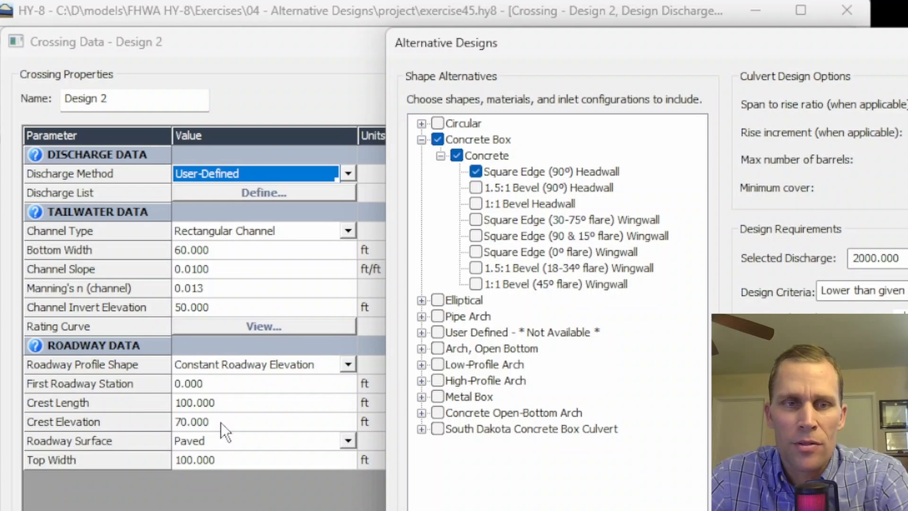
drag(696, 36, 387, 21)
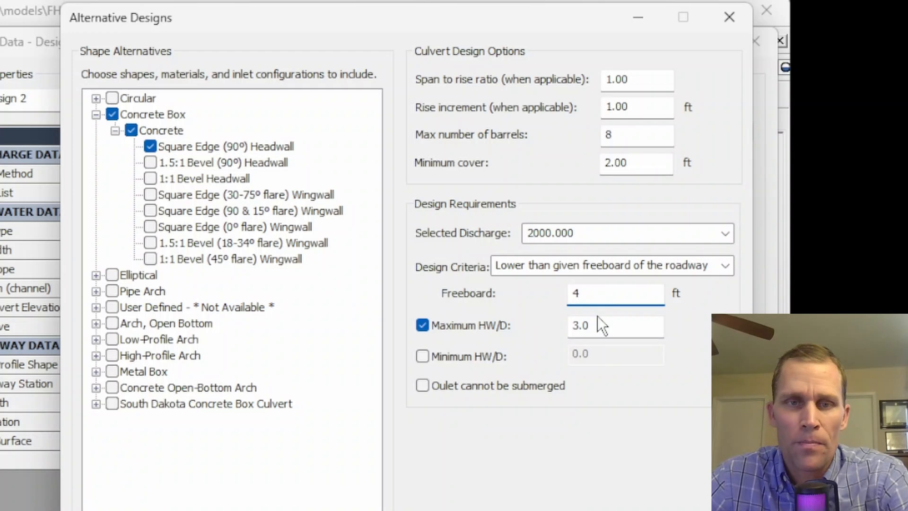
click(422, 326)
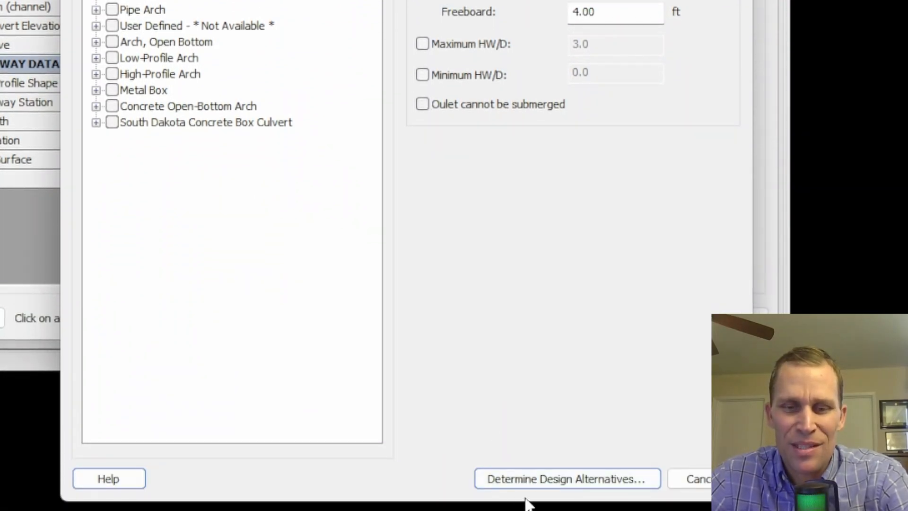
Step: Determine the design alternatives and examine the rise and span of the first one-barrel trials in the computation log
click(541, 481)
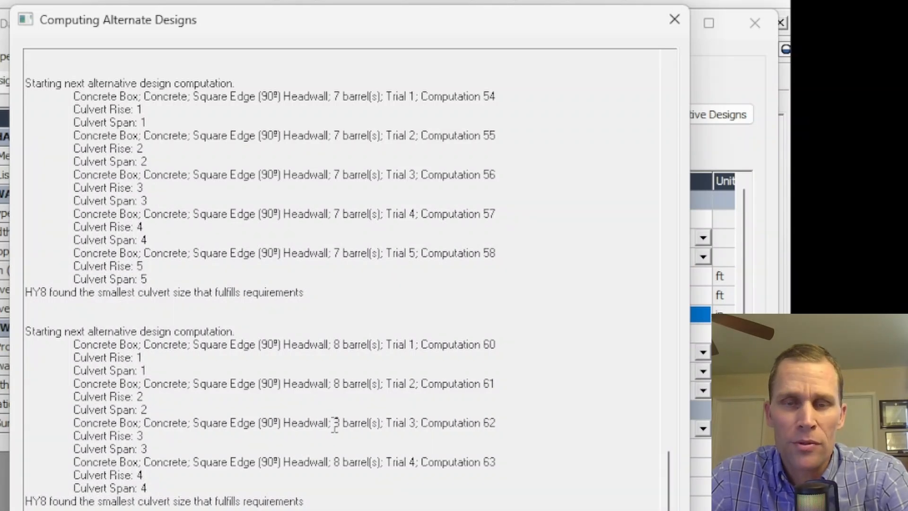
scroll(630, 301, up, 20)
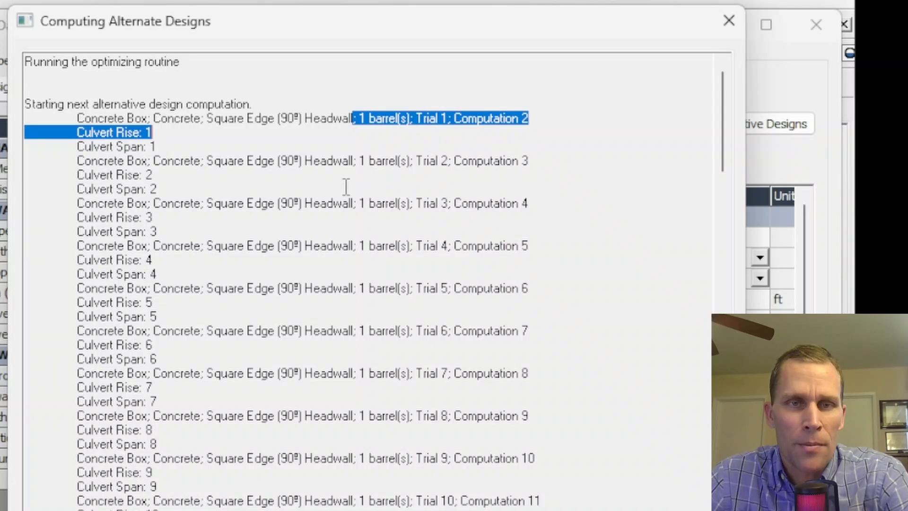
drag(348, 161, 422, 161)
drag(348, 203, 427, 214)
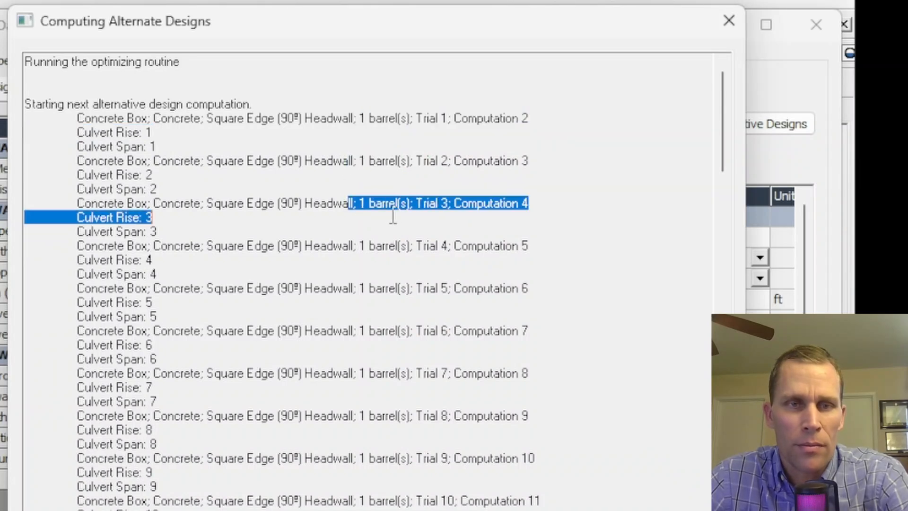
drag(117, 133, 174, 146)
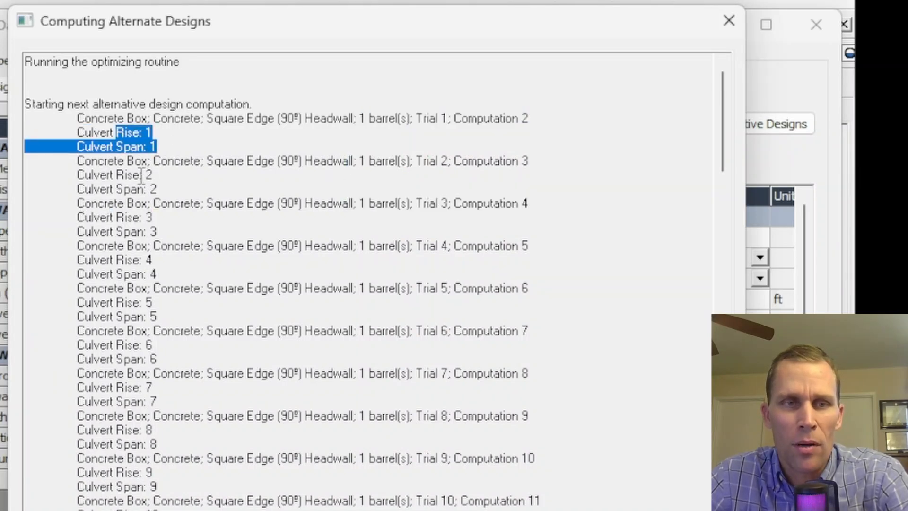
drag(118, 175, 158, 188)
drag(133, 217, 167, 227)
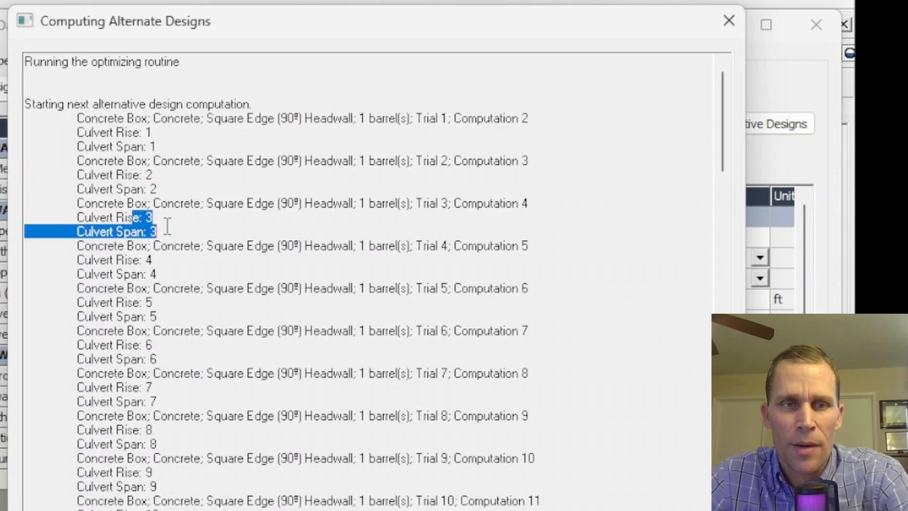
drag(110, 260, 160, 275)
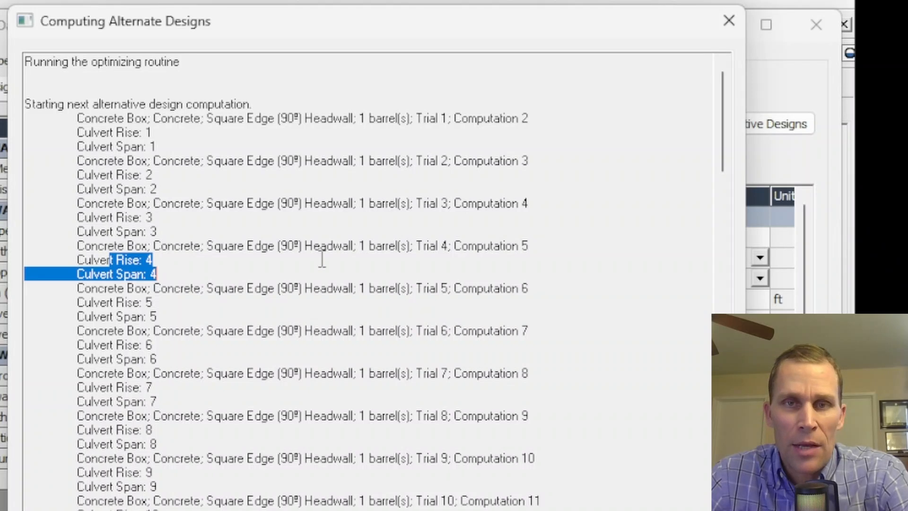
Step: Check the rise and span of the final one-barrel concrete box trial in the computation log
scroll(317, 258, down, 6)
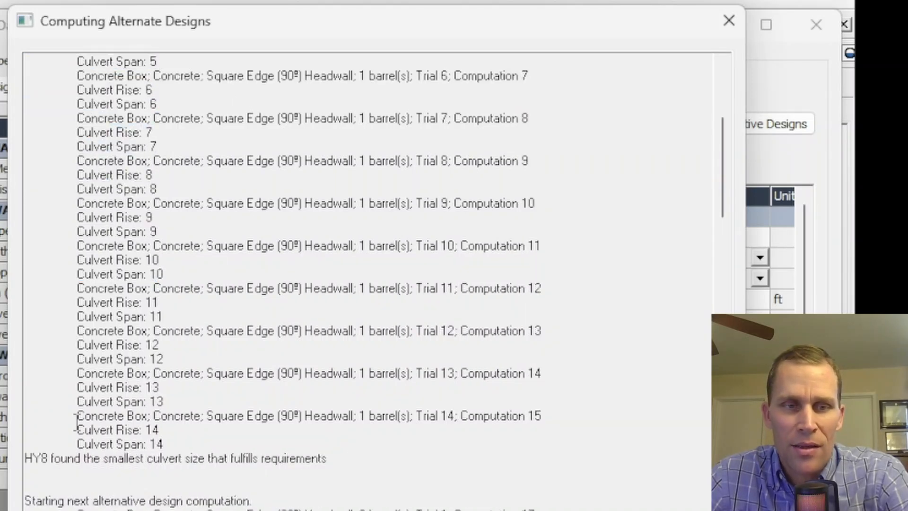
drag(74, 421, 183, 432)
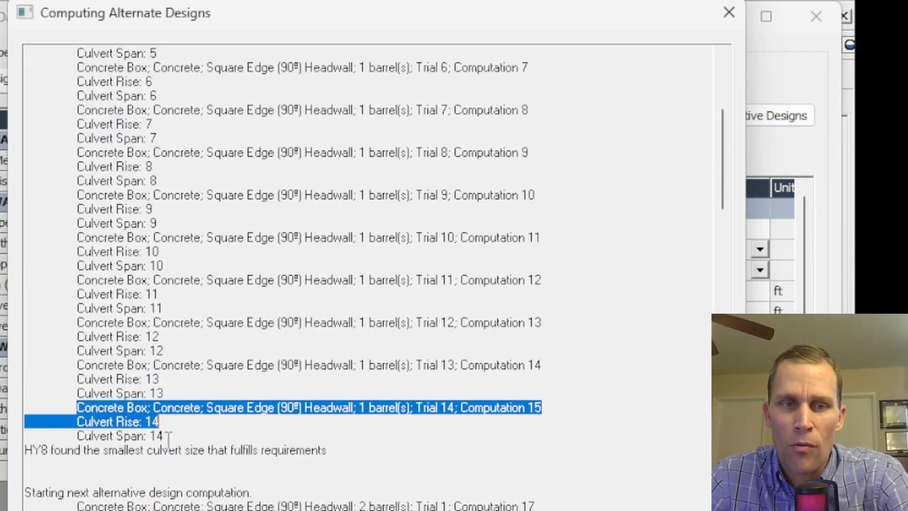
drag(165, 386, 74, 383)
drag(75, 284, 104, 282)
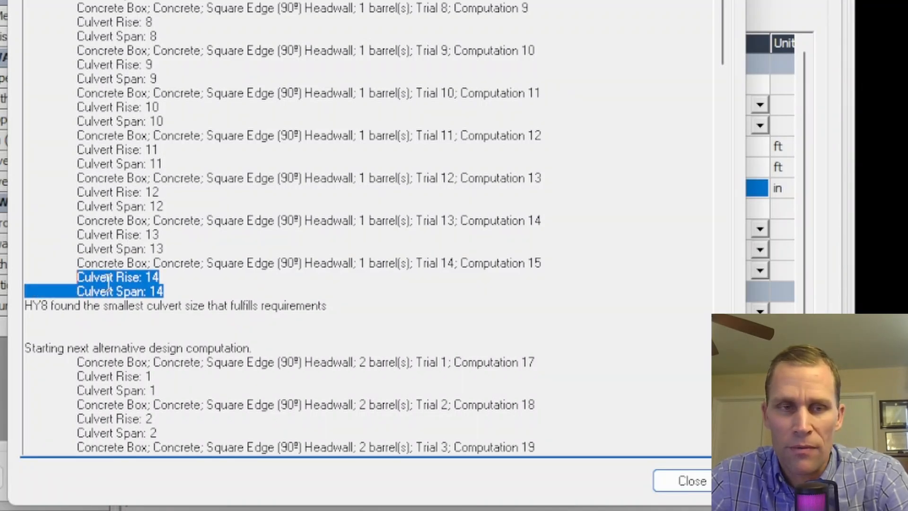
click(123, 266)
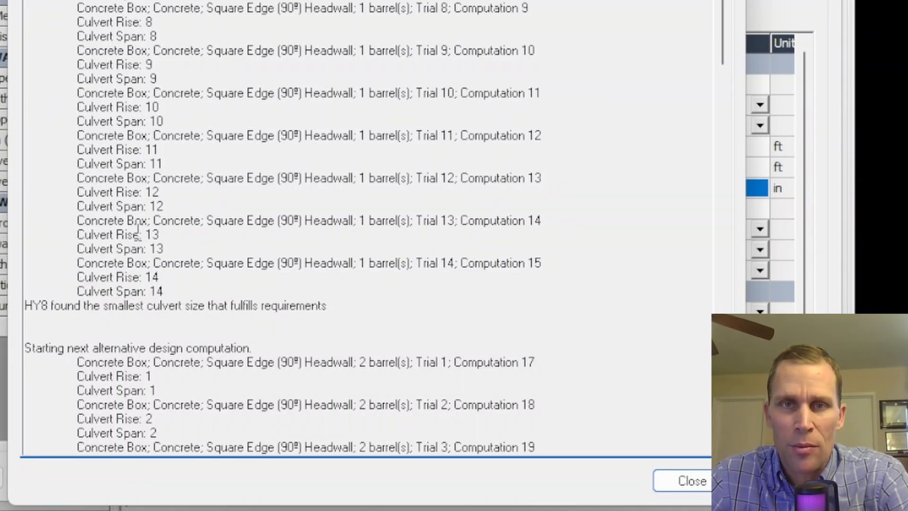
Step: Examine the barrel count, rise and span of the first three two-barrel trials
scroll(289, 104, down, 6)
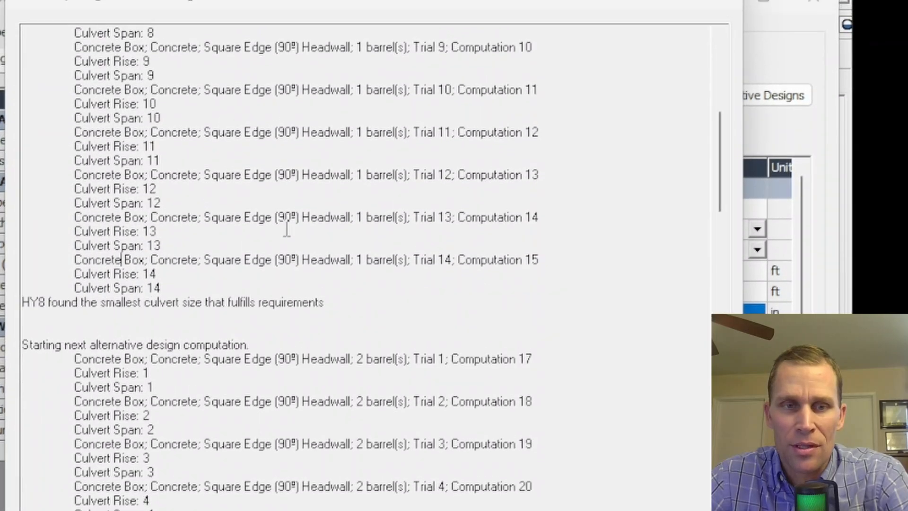
scroll(287, 250, down, 2)
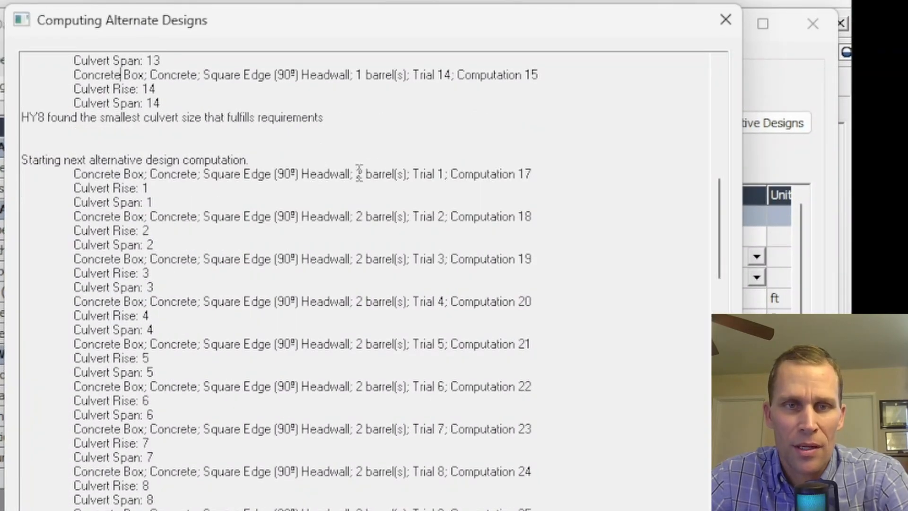
drag(355, 174, 398, 175)
drag(349, 217, 406, 219)
drag(349, 259, 426, 259)
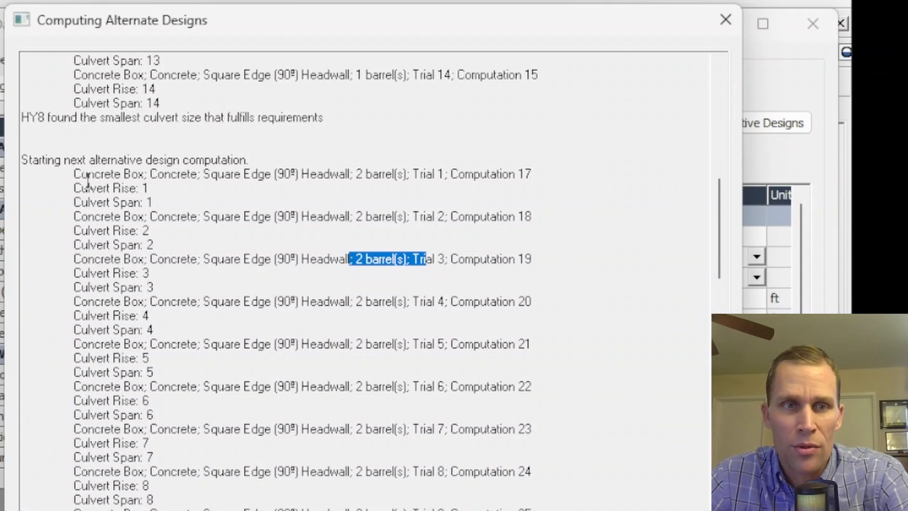
drag(88, 174, 155, 204)
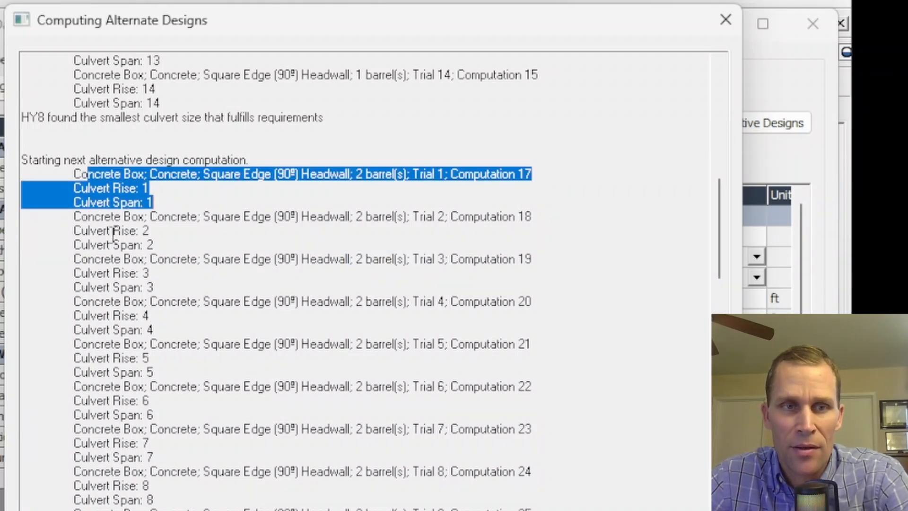
drag(113, 231, 155, 245)
drag(112, 273, 156, 287)
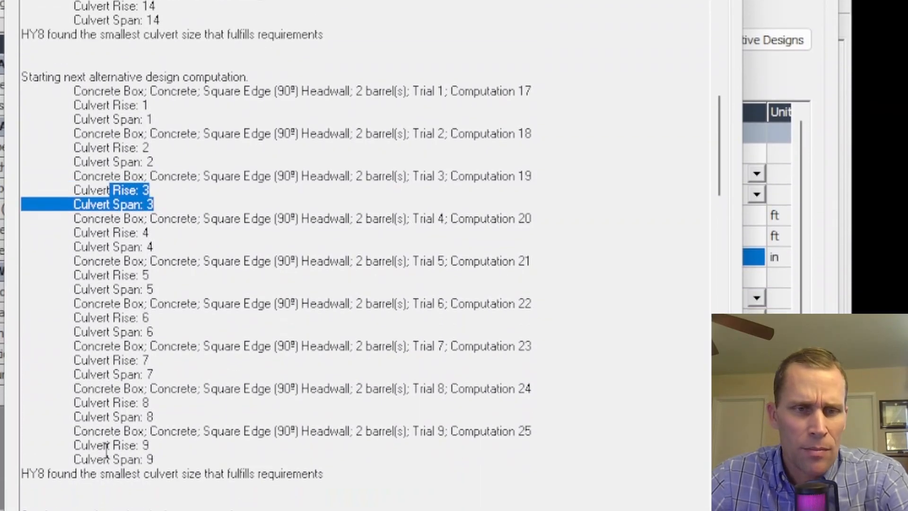
Step: Check the rise and span of the last two-barrel trial, the smallest size that fulfills the requirements
drag(103, 385, 162, 401)
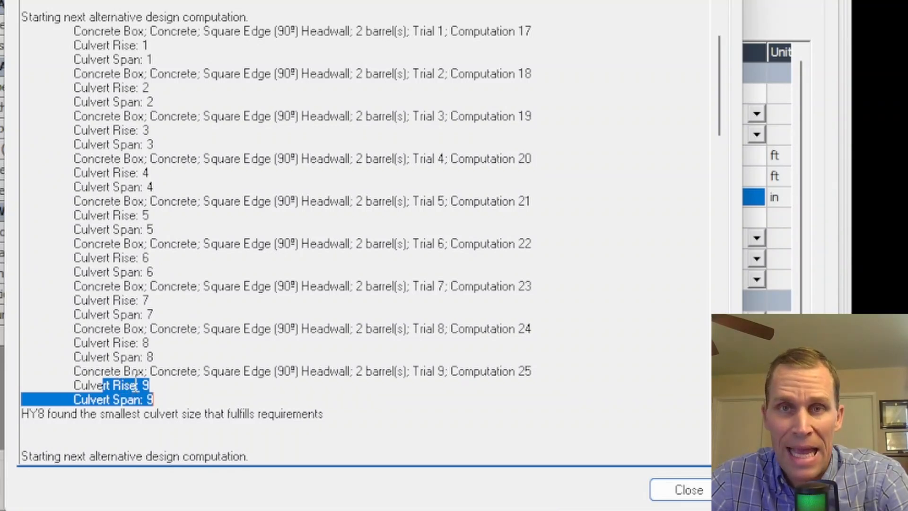
scroll(126, 360, down, 2)
click(146, 295)
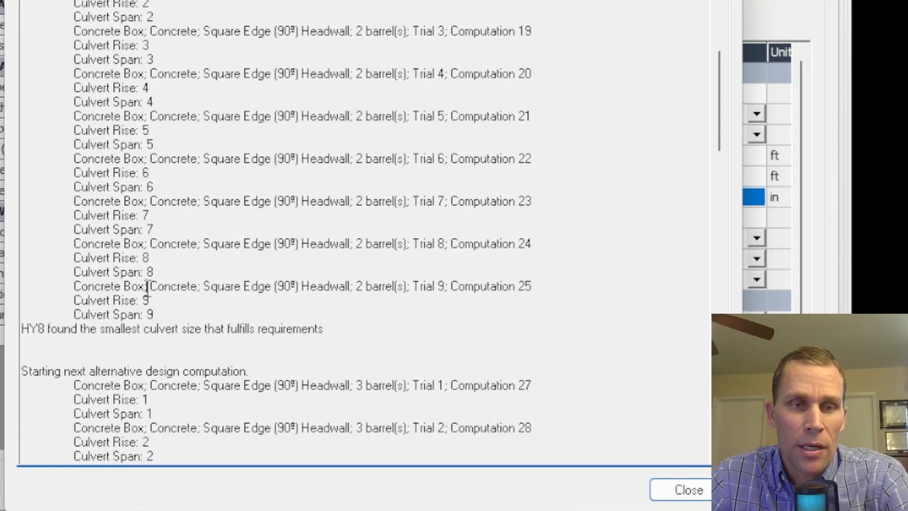
drag(103, 300, 169, 311)
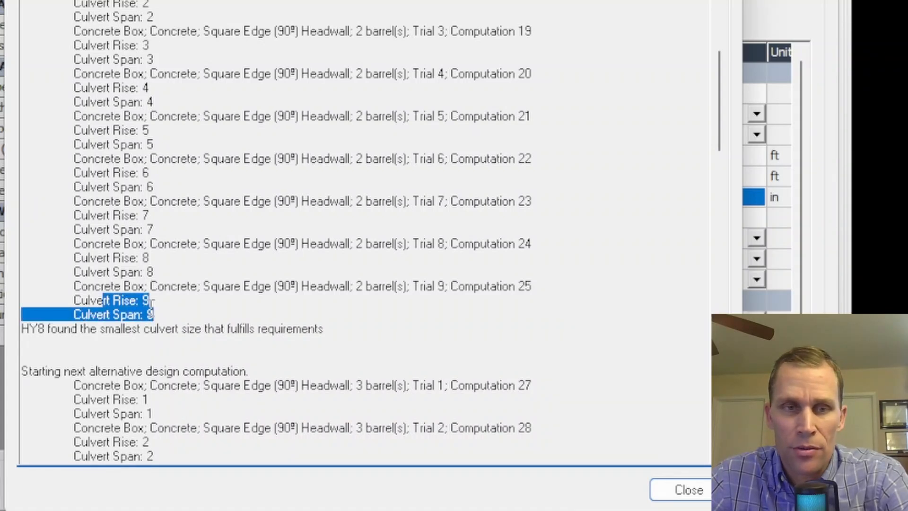
click(114, 311)
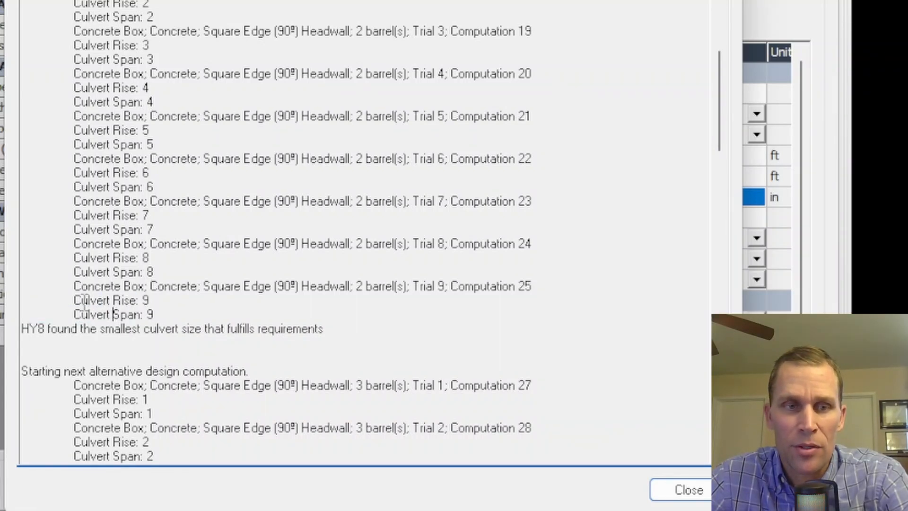
drag(73, 300, 160, 308)
click(161, 310)
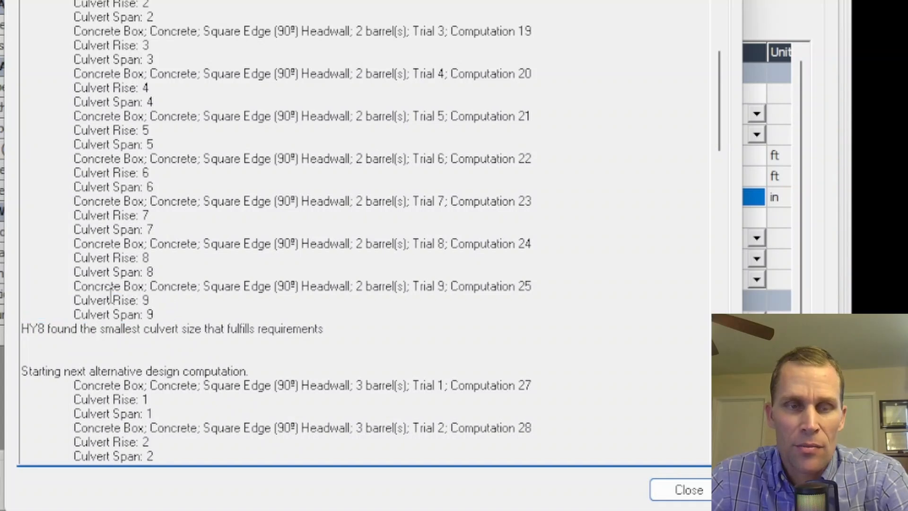
drag(124, 307, 155, 315)
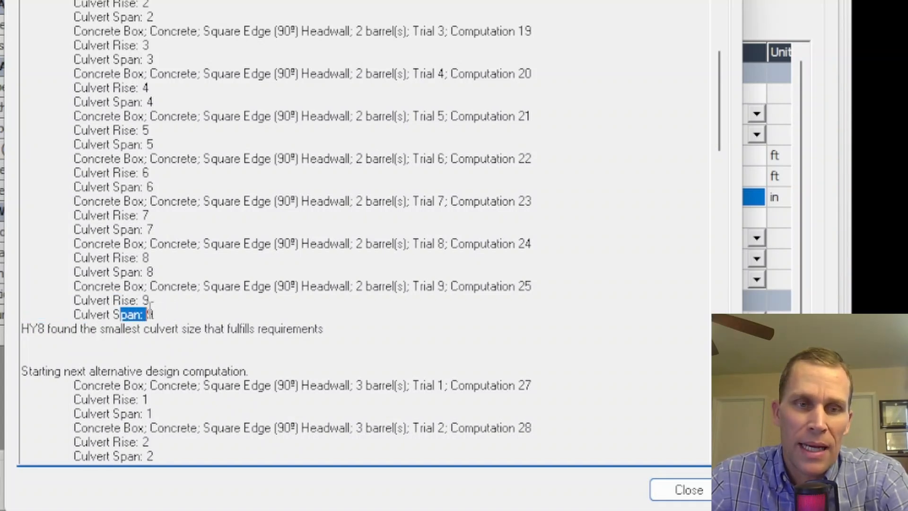
click(136, 304)
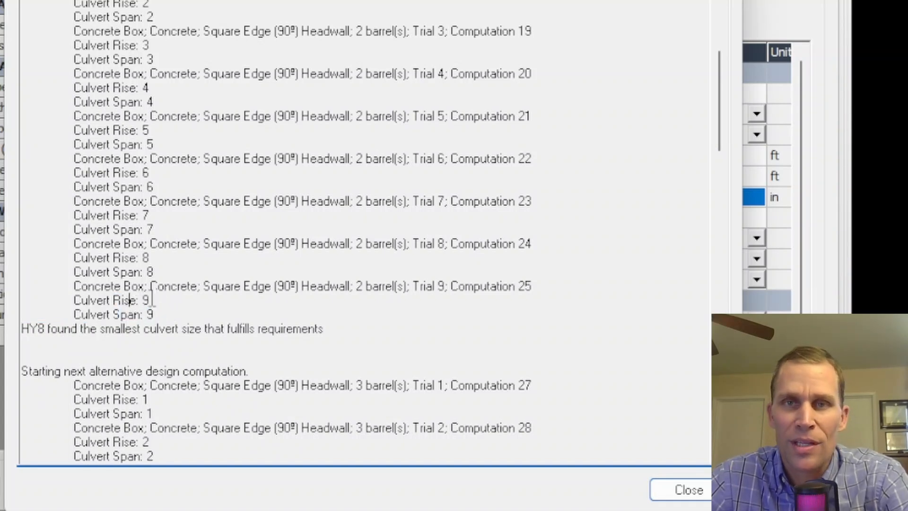
Step: Examine the three-barrel trials and the rise and span of the last one
scroll(208, 244, down, 3)
scroll(207, 244, down, 6)
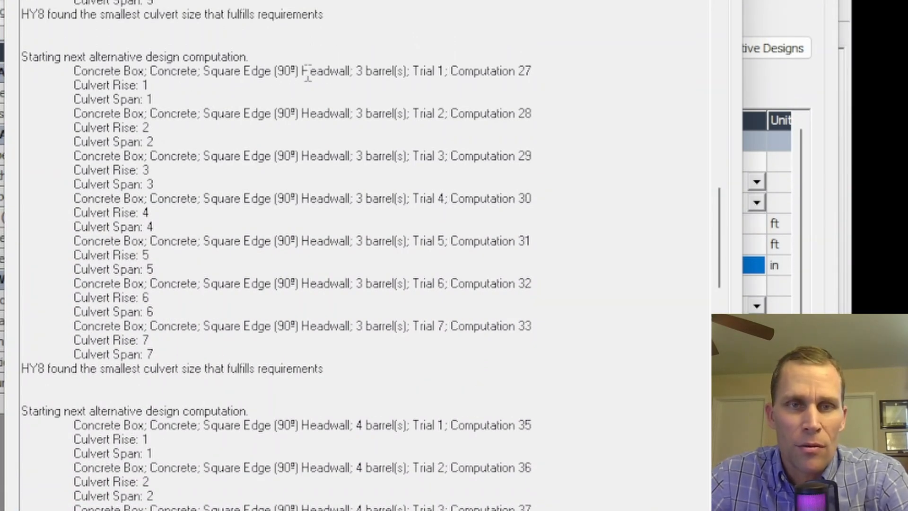
drag(330, 71, 407, 72)
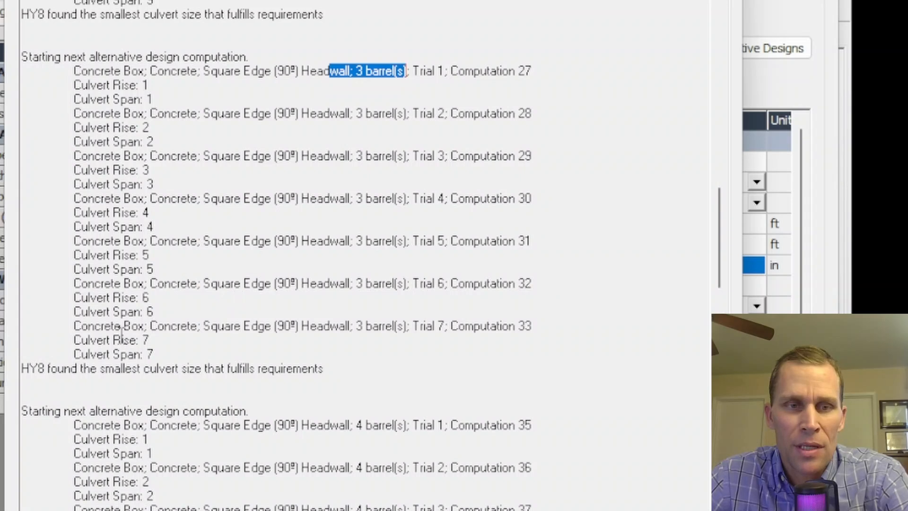
drag(121, 340, 158, 354)
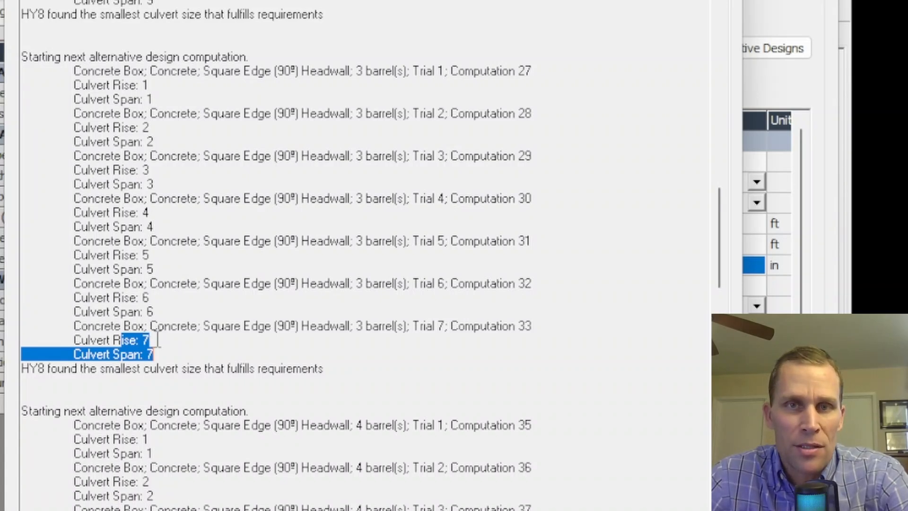
click(165, 346)
mouse_move(166, 350)
mouse_down()
mouse_move(134, 354)
mouse_move(113, 341)
mouse_move(156, 339)
mouse_up()
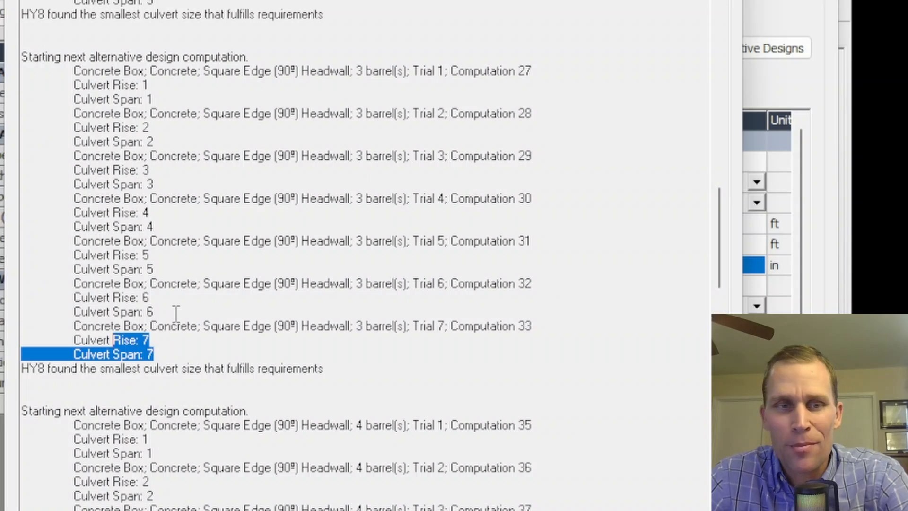
Step: Examine the four-barrel trials and the rise and span of the last one
scroll(176, 313, down, 6)
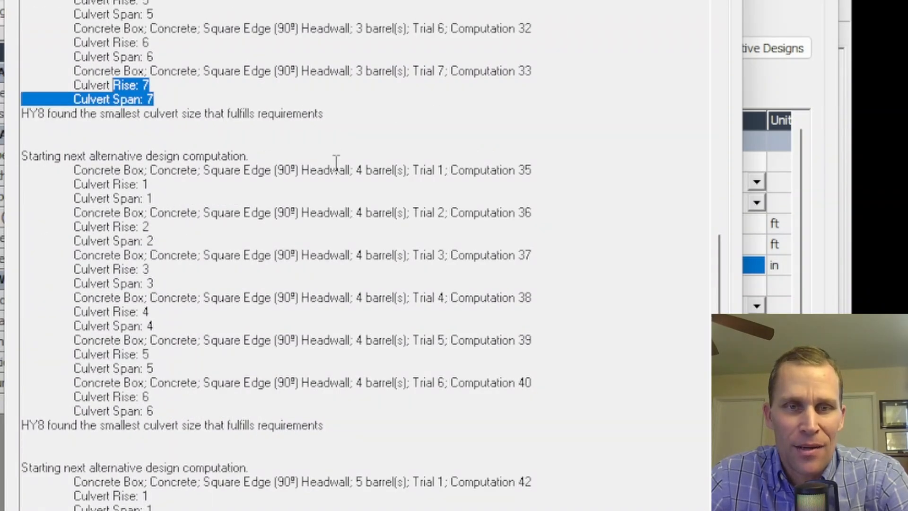
drag(350, 171, 420, 170)
drag(170, 401, 70, 389)
drag(166, 410, 80, 396)
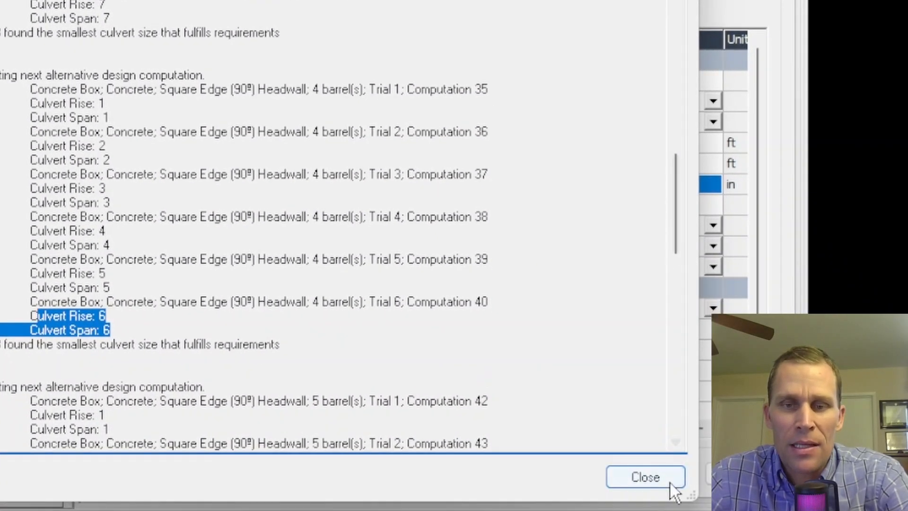
Step: Close the computation log and narrow the Material and Group columns of the alternative designs table
click(643, 476)
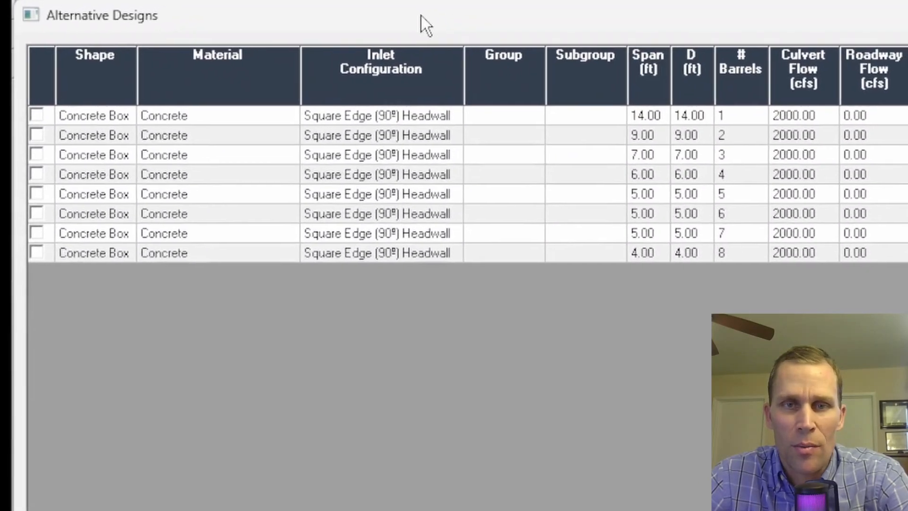
drag(291, 105, 211, 107)
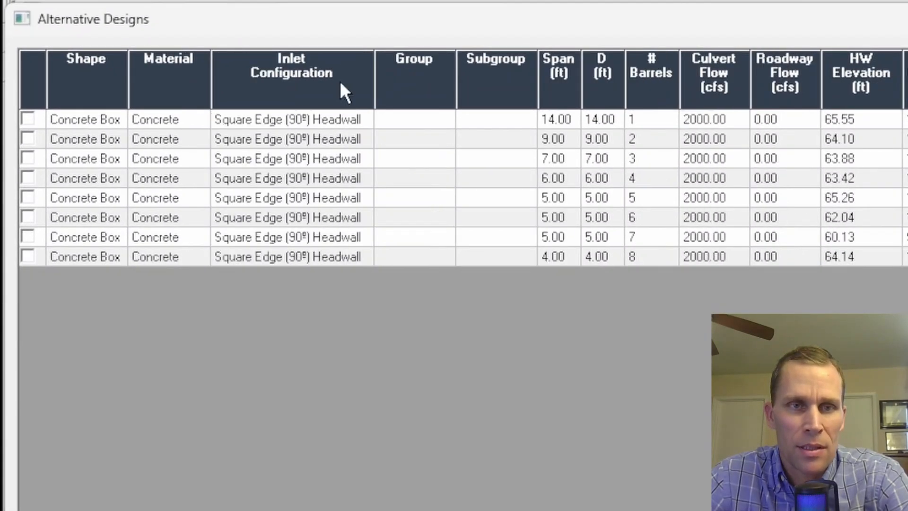
drag(456, 79, 398, 88)
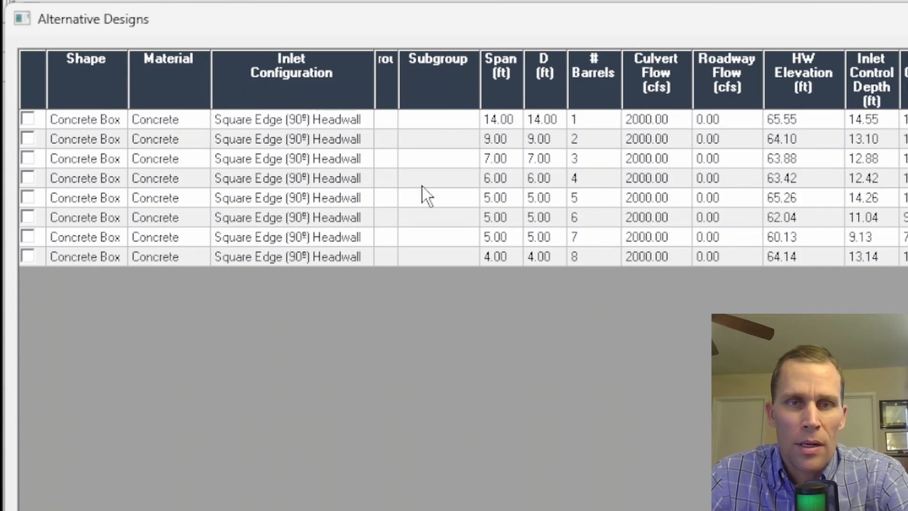
Step: Compare the span, depth and number of barrels across the concrete box alternatives, starting with the one-barrel and two-barrel designs
click(544, 117)
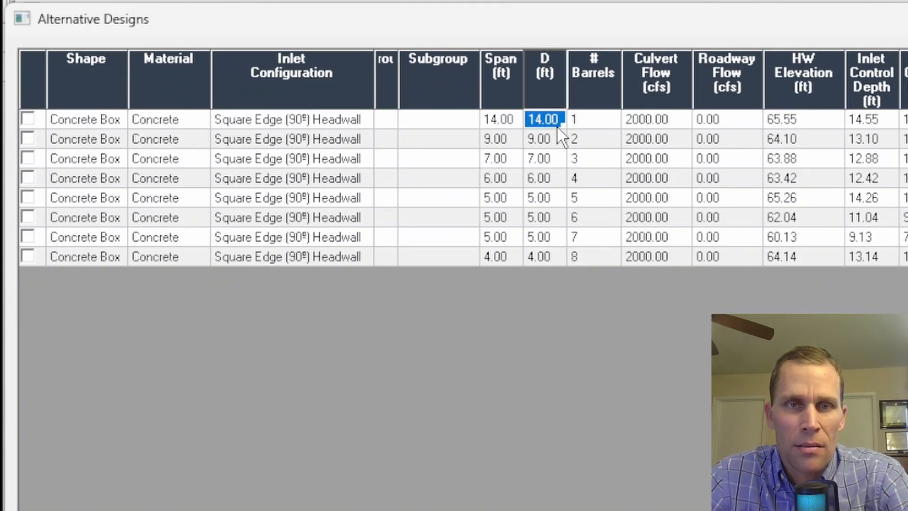
click(584, 122)
click(591, 181)
click(592, 238)
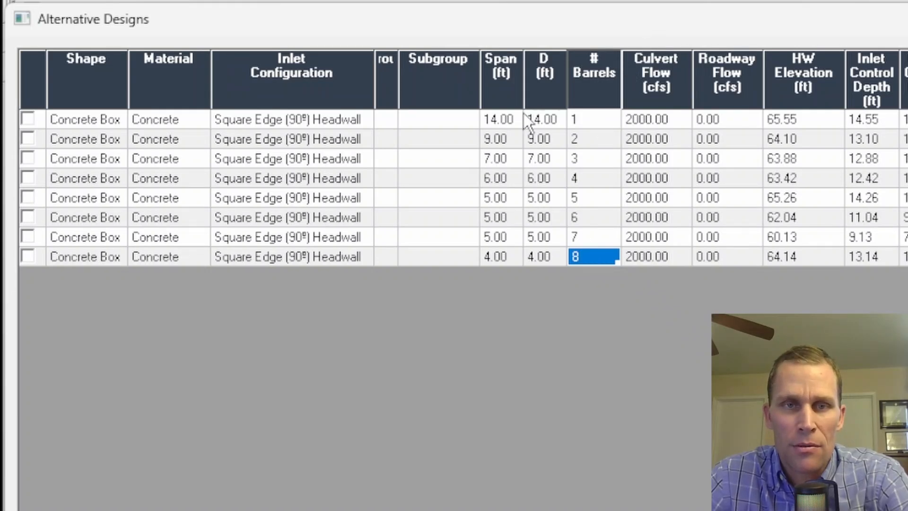
click(502, 120)
click(583, 122)
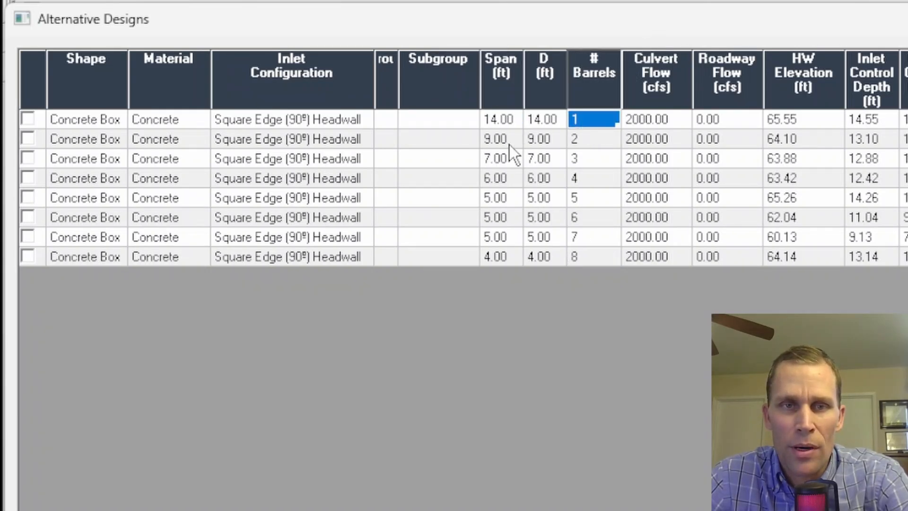
click(498, 139)
click(587, 136)
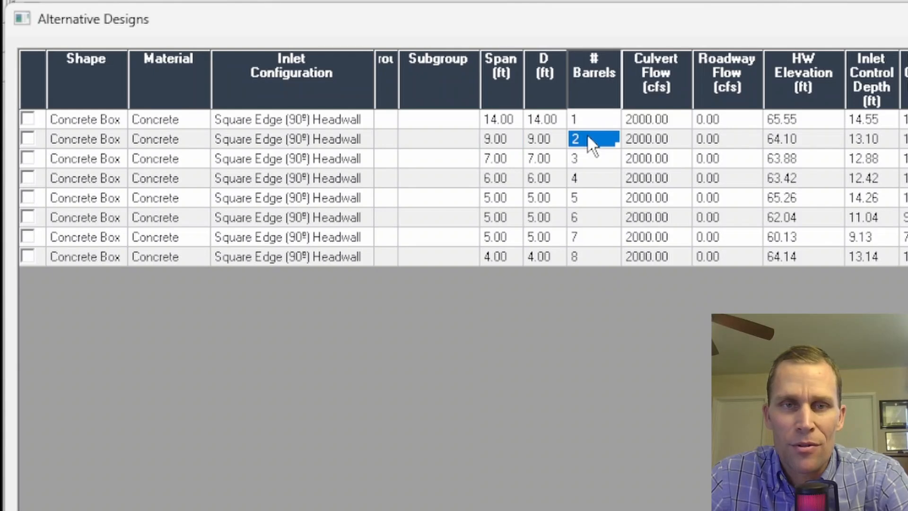
Step: Compare the span, depth and number of barrels of the two-, three- and four-barrel concrete box alternatives
drag(490, 143, 560, 174)
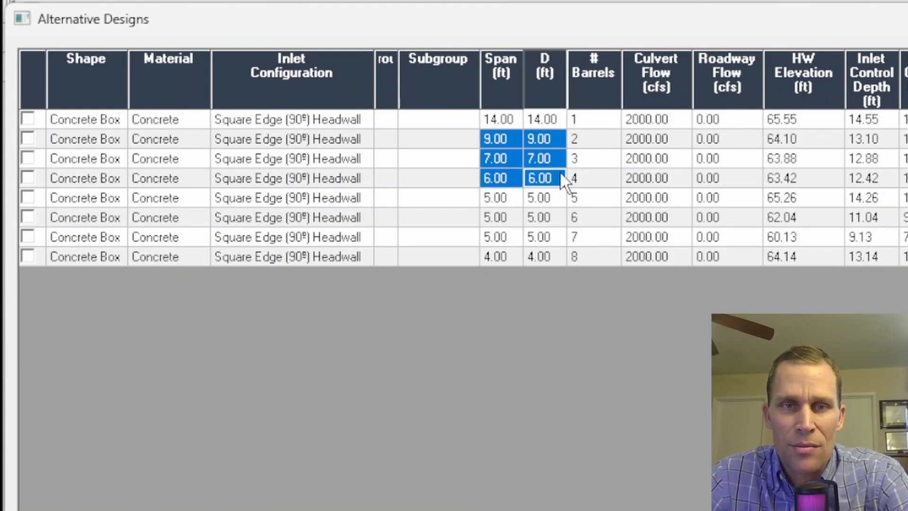
click(495, 178)
click(495, 157)
click(496, 137)
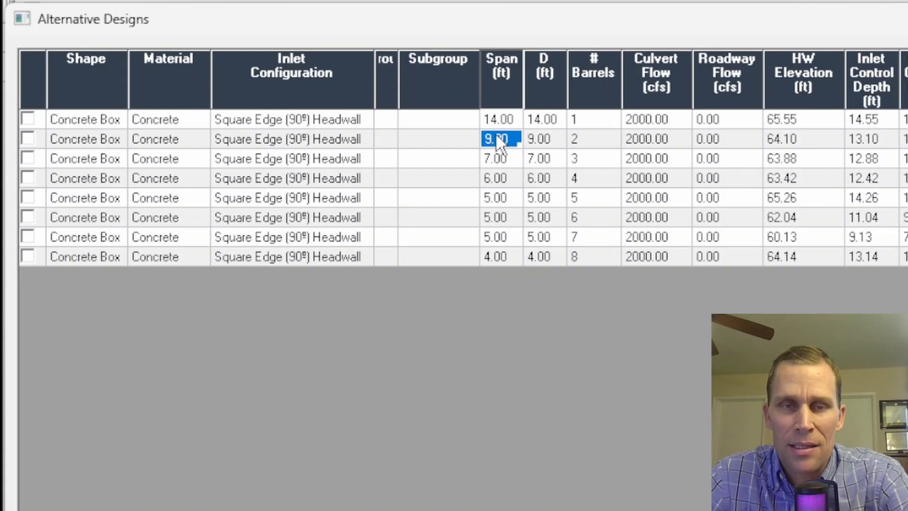
click(601, 141)
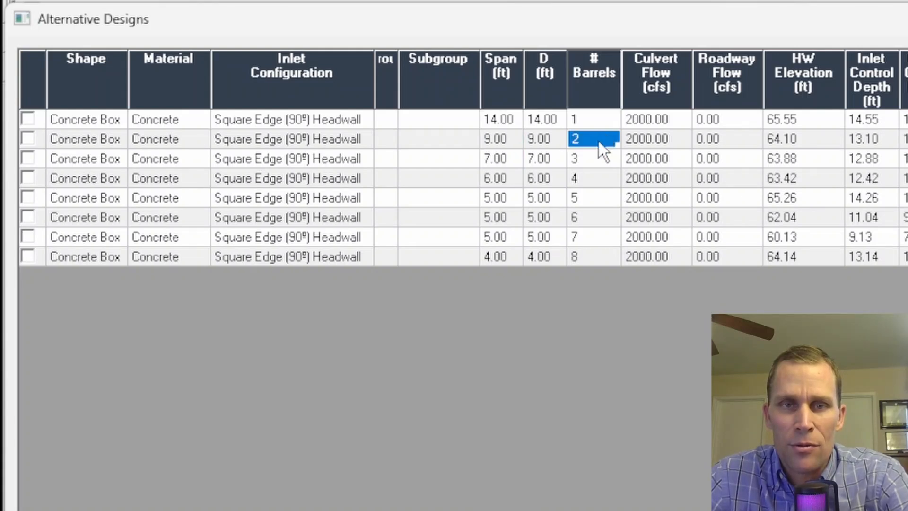
click(598, 160)
click(598, 180)
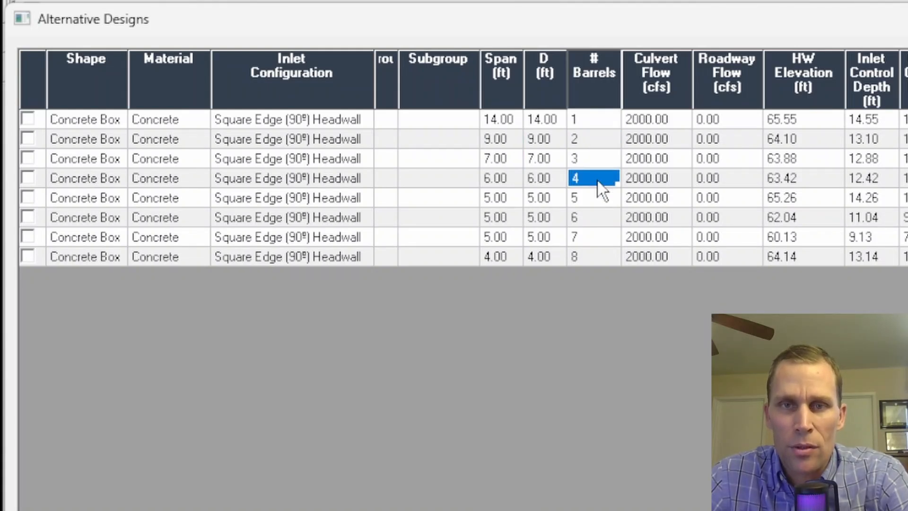
Step: Examine the four-barrel alternative's headwater elevation against its span and depth, and check the headwater elevations of the two- and three-barrel designs
click(794, 176)
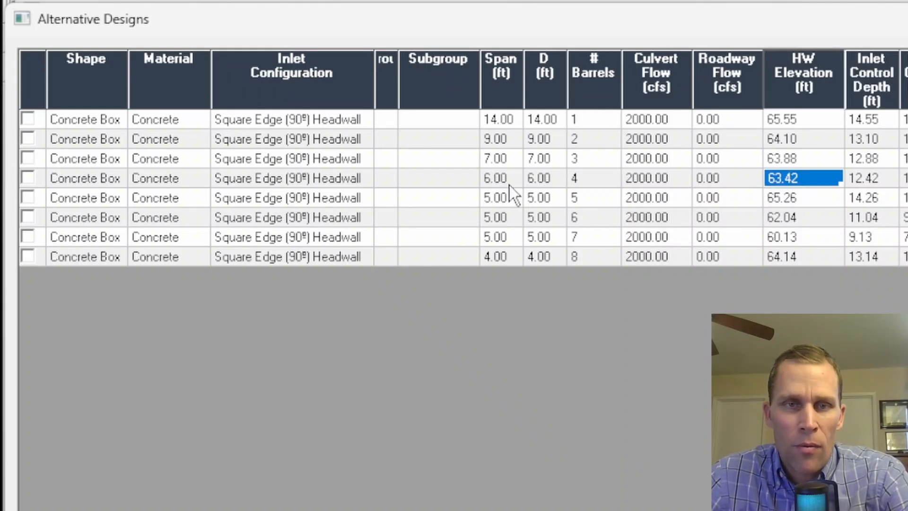
drag(506, 185, 535, 182)
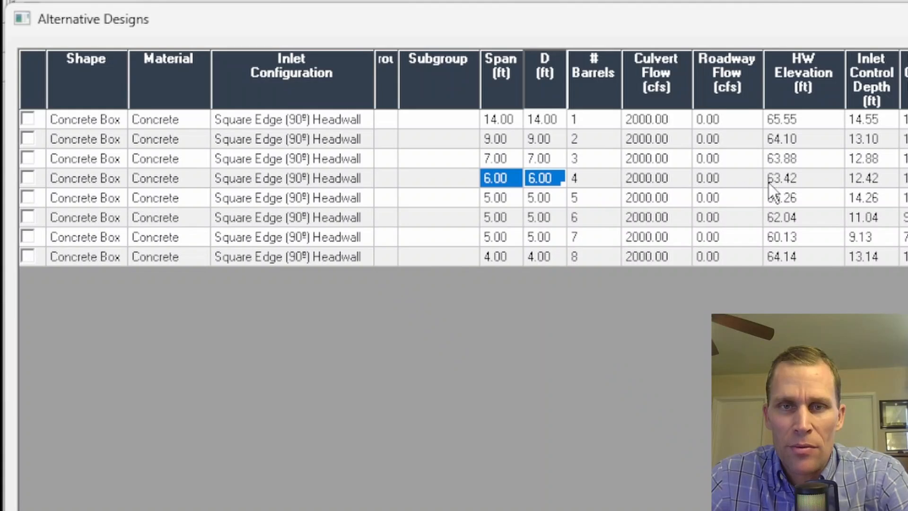
click(795, 185)
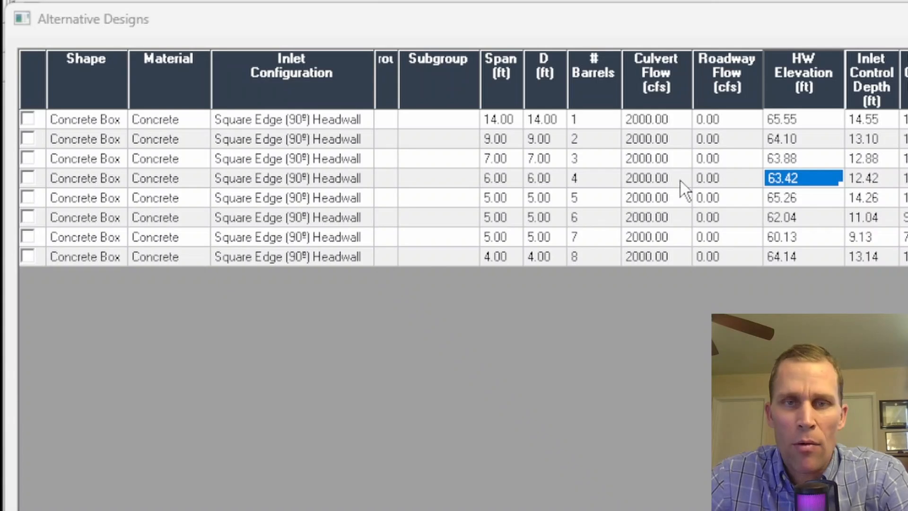
click(796, 141)
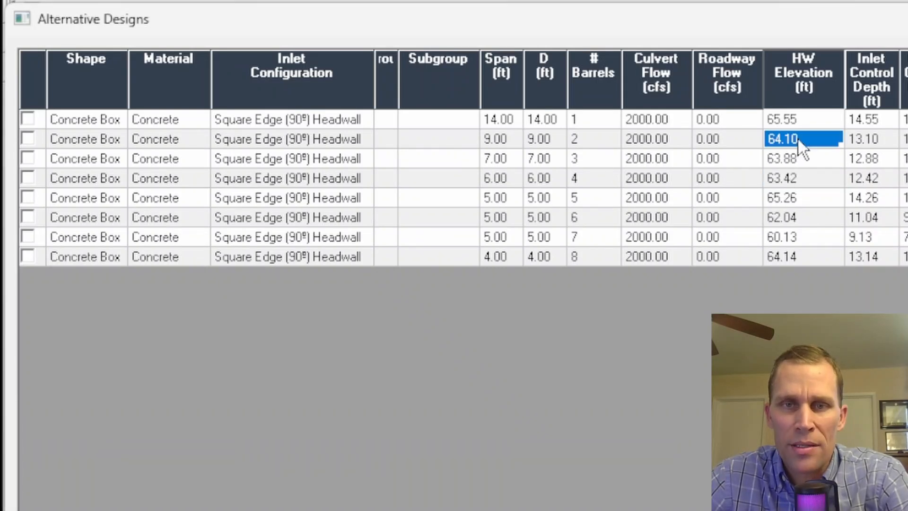
click(798, 152)
Step: Compare the two-barrel and three-barrel alternatives by number of barrels, span and headwater elevation
click(597, 138)
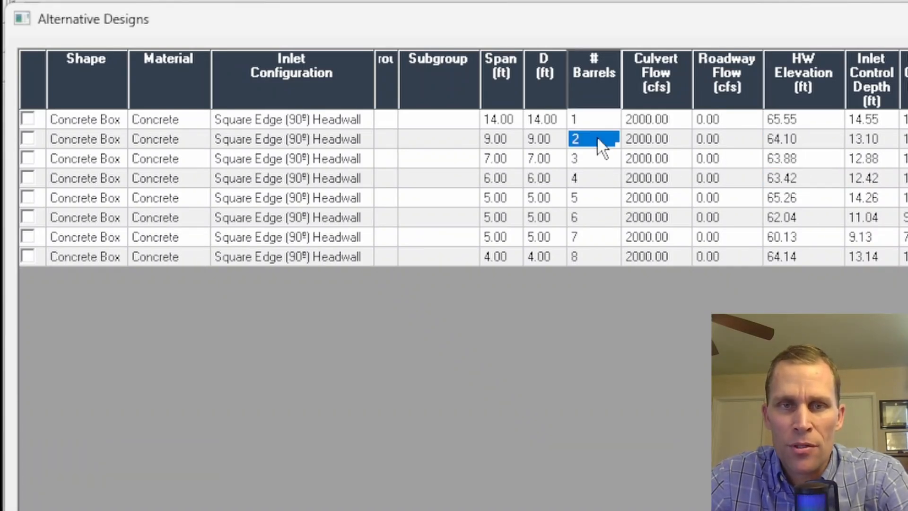
click(503, 138)
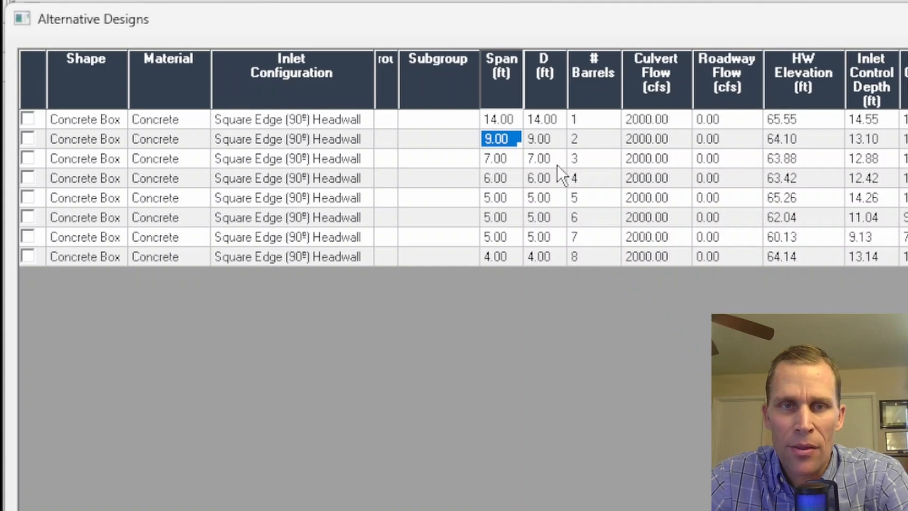
click(580, 159)
click(493, 159)
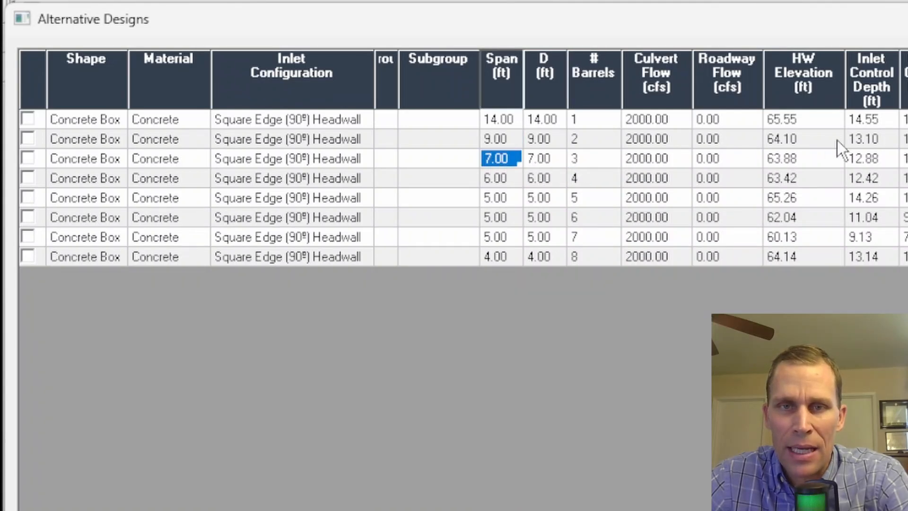
click(799, 140)
click(798, 160)
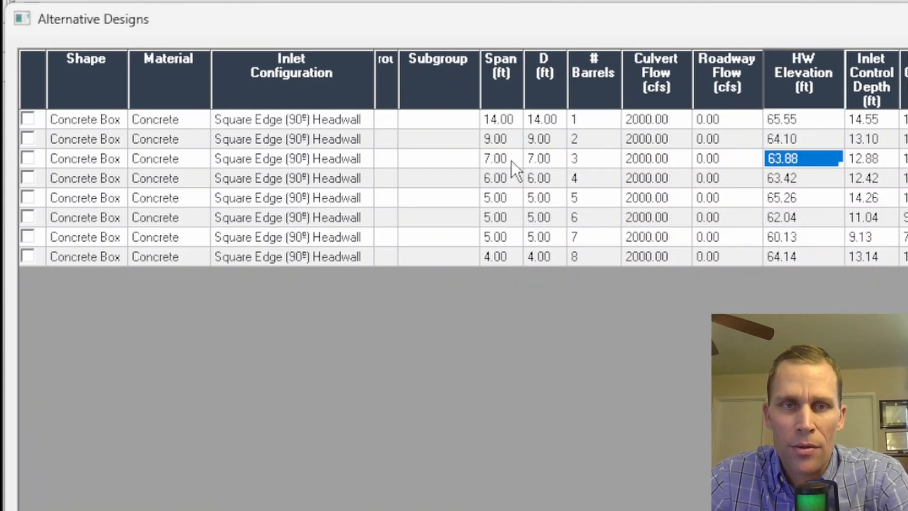
click(494, 141)
click(487, 156)
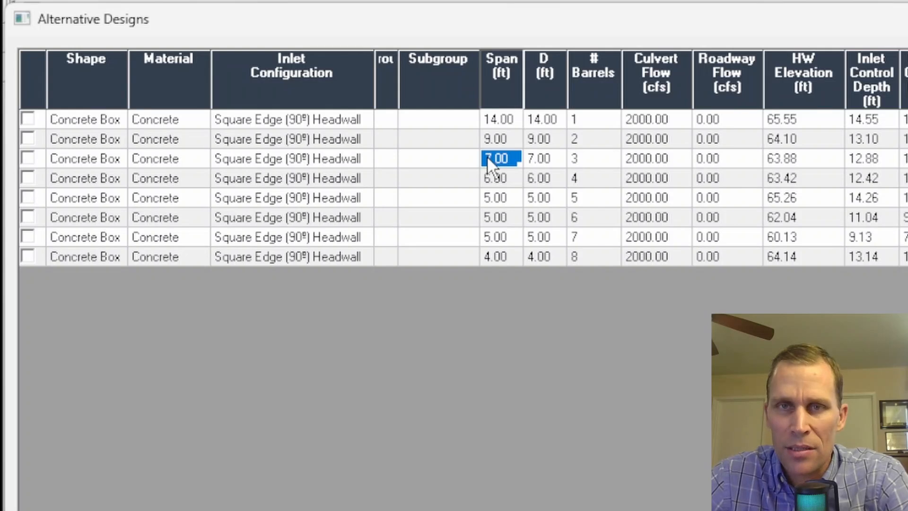
click(807, 139)
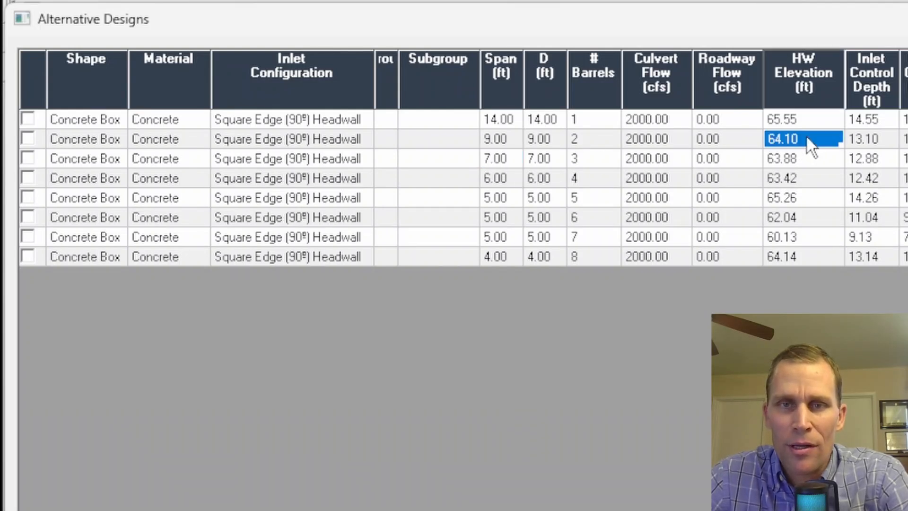
click(800, 156)
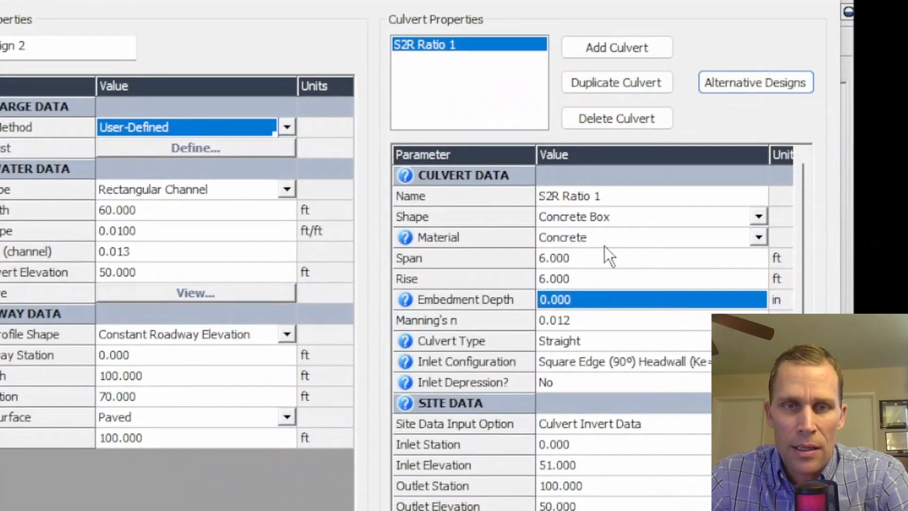
Step: Set the Design 2 culvert to a 10 ft span, a 10 ft rise and 2 barrels
click(553, 250)
text(10)
click(553, 263)
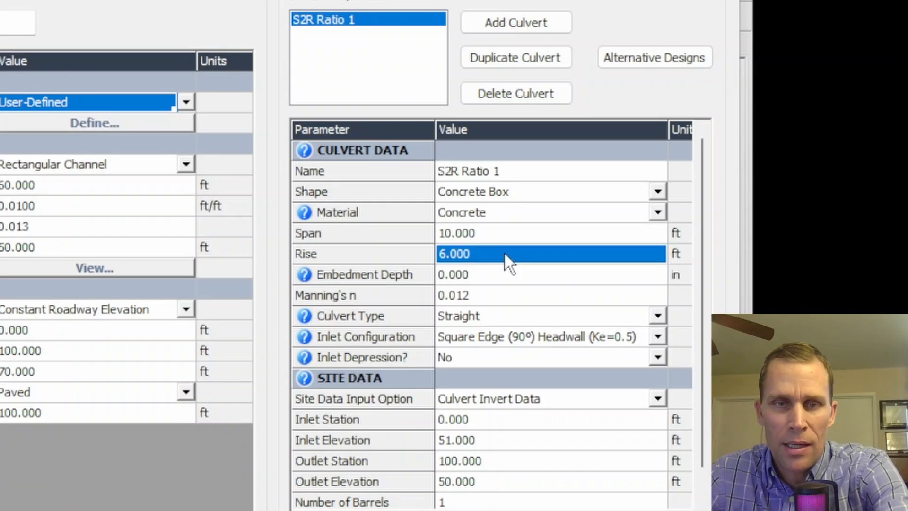
text(10)
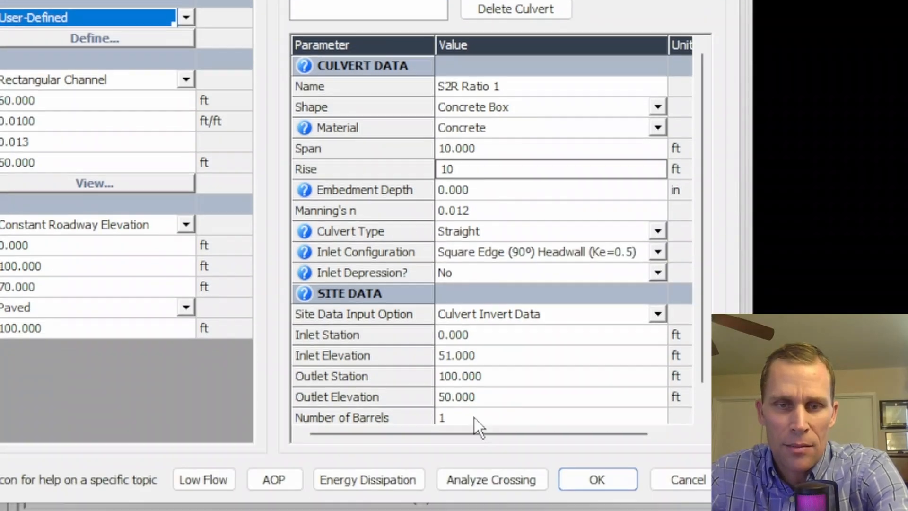
click(466, 498)
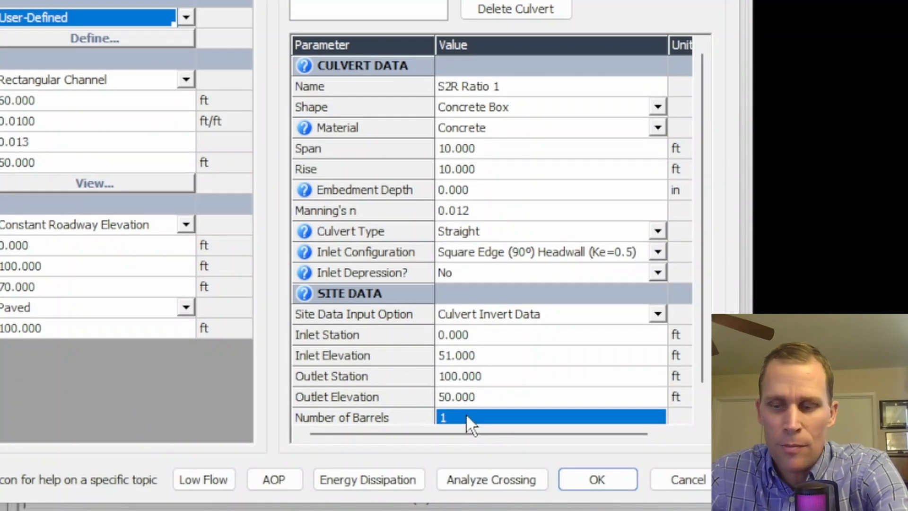
text(2)
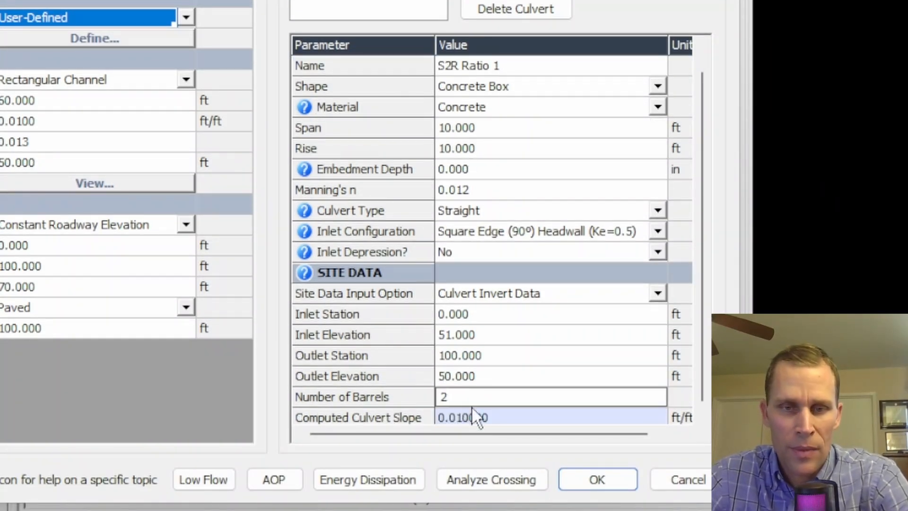
Step: Analyze the two-barrel crossing and check the headwater elevation at a total discharge of 2000 cfs
click(488, 479)
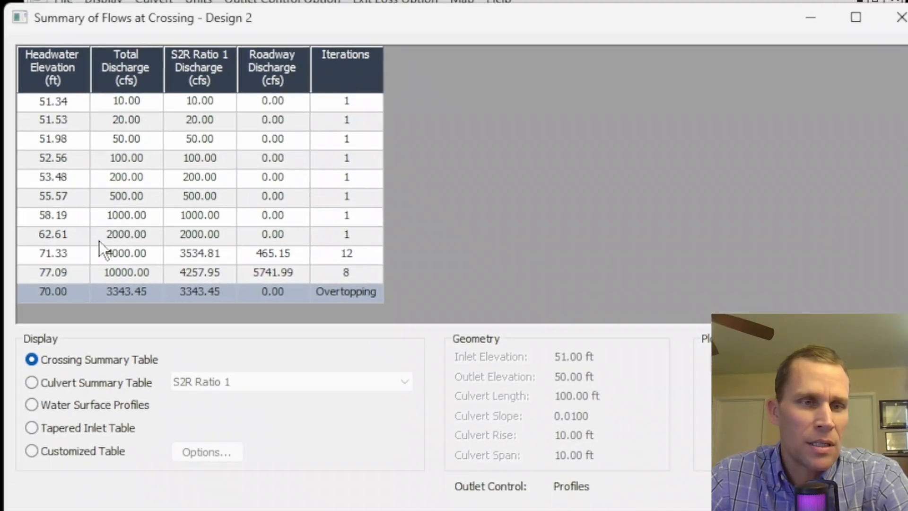
click(24, 190)
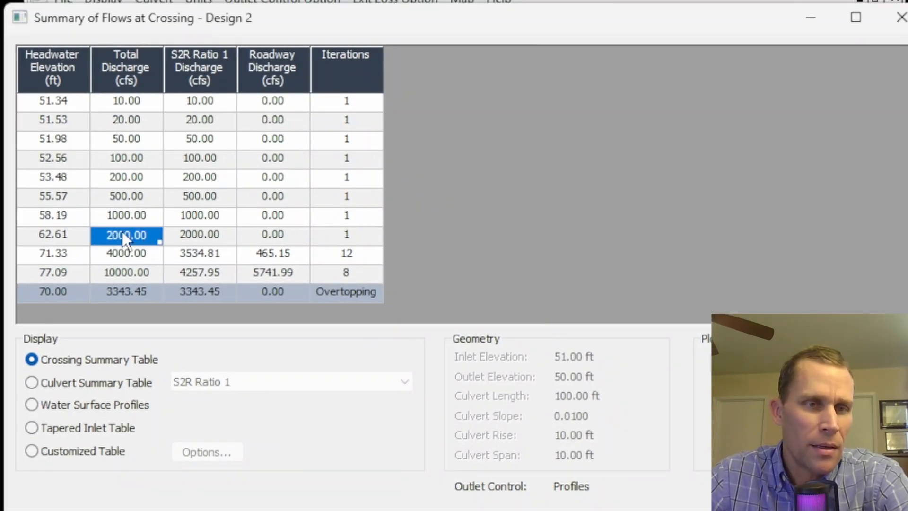
click(48, 236)
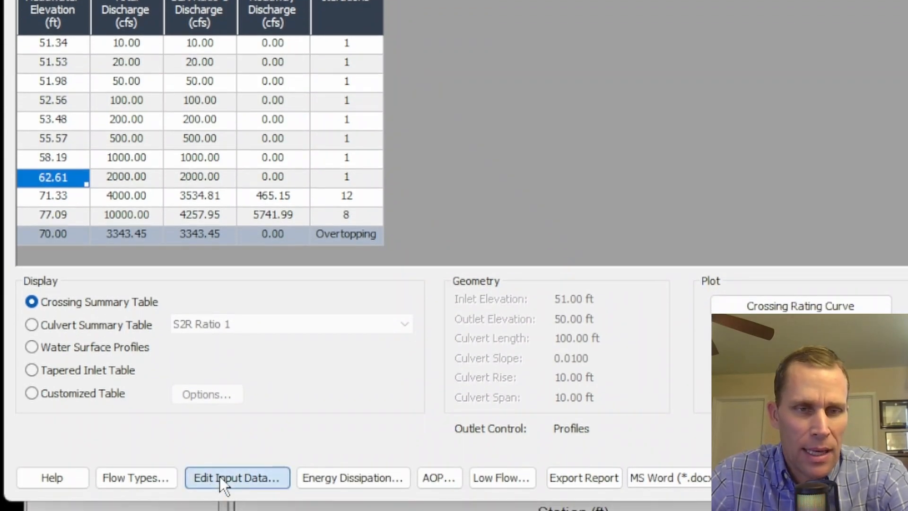
Step: Edit the Design 2 input data to give the culvert an 8 ft span, an 8 ft rise and 3 barrels
click(220, 476)
click(662, 193)
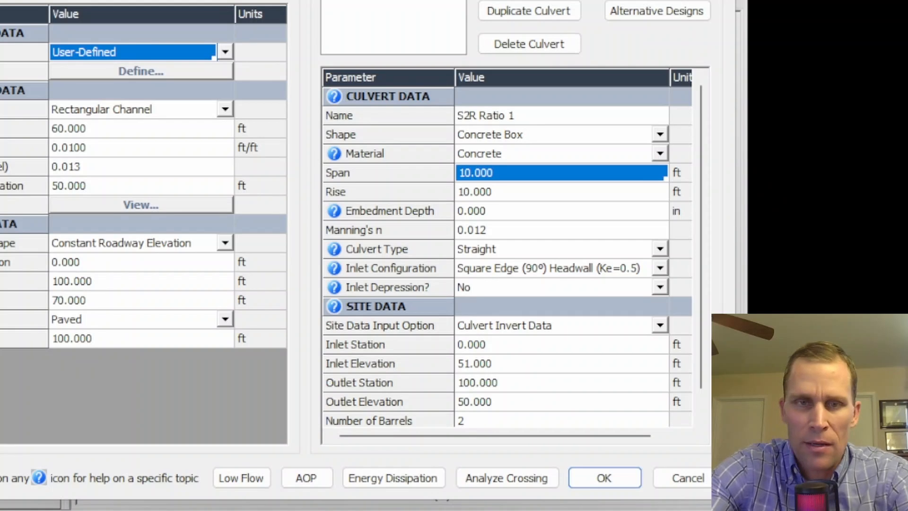
text(8)
key(Tab)
text(8)
key(Tab)
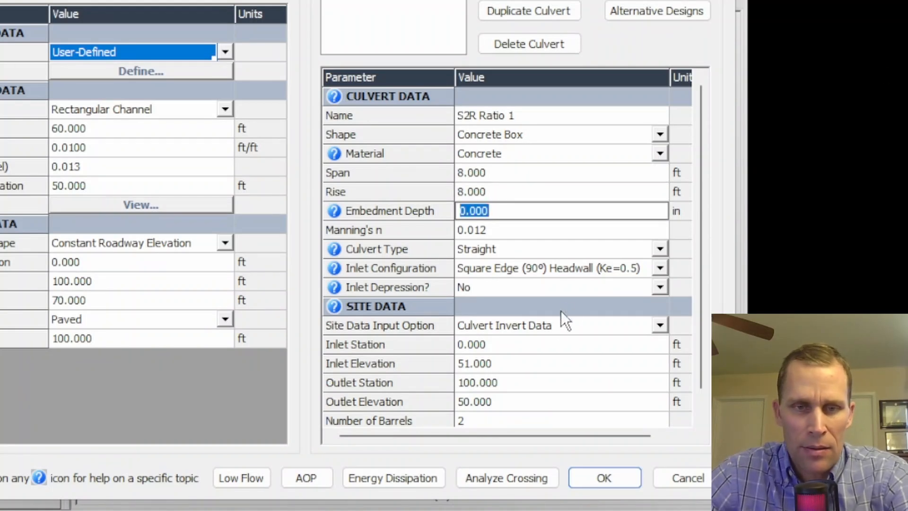
click(516, 421)
text(3)
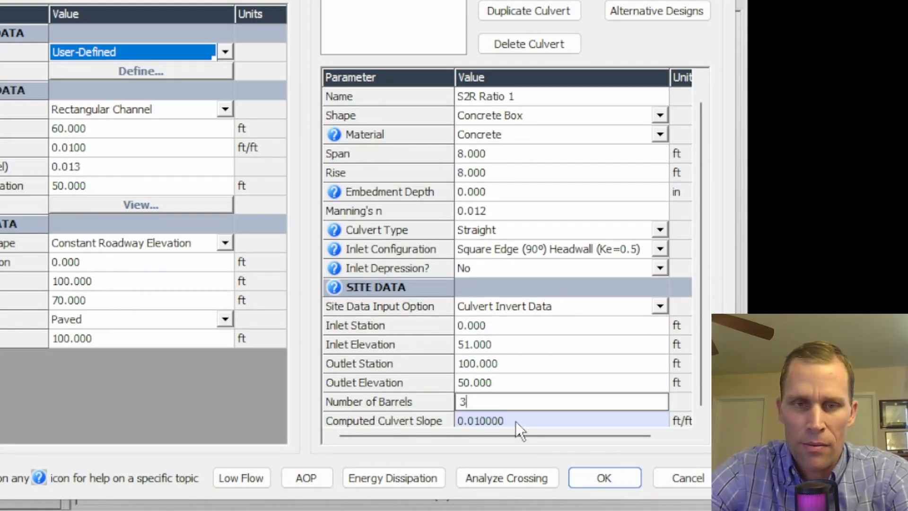
Step: Analyze the three-barrel crossing, check the headwater elevation at 2000 cfs, and close the flow summary
click(490, 477)
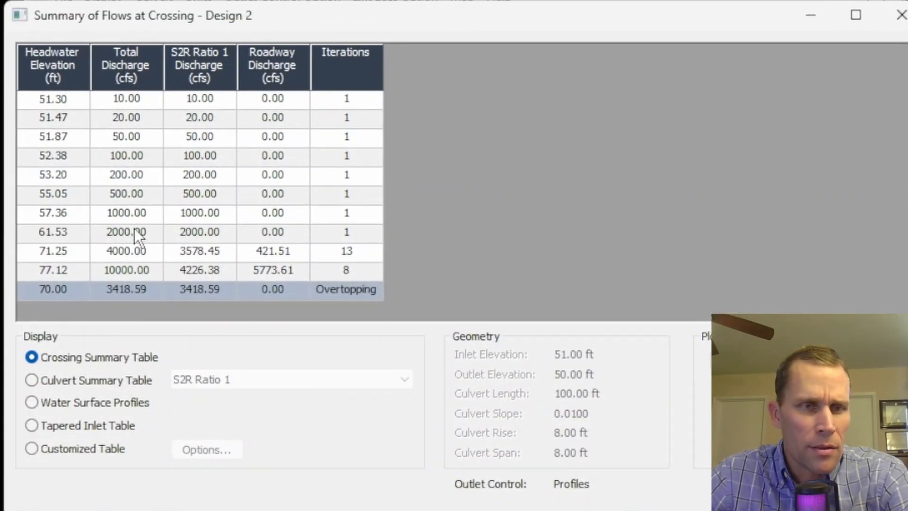
click(112, 233)
click(41, 234)
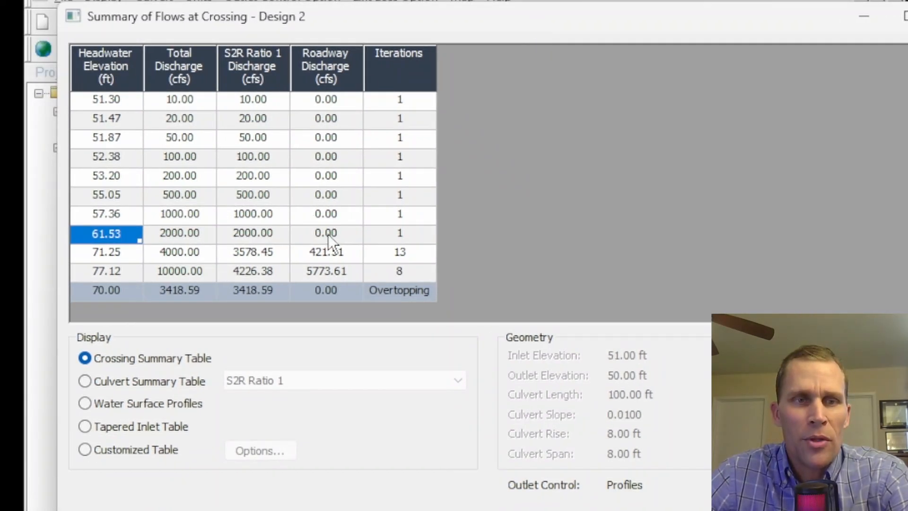
key(Escape)
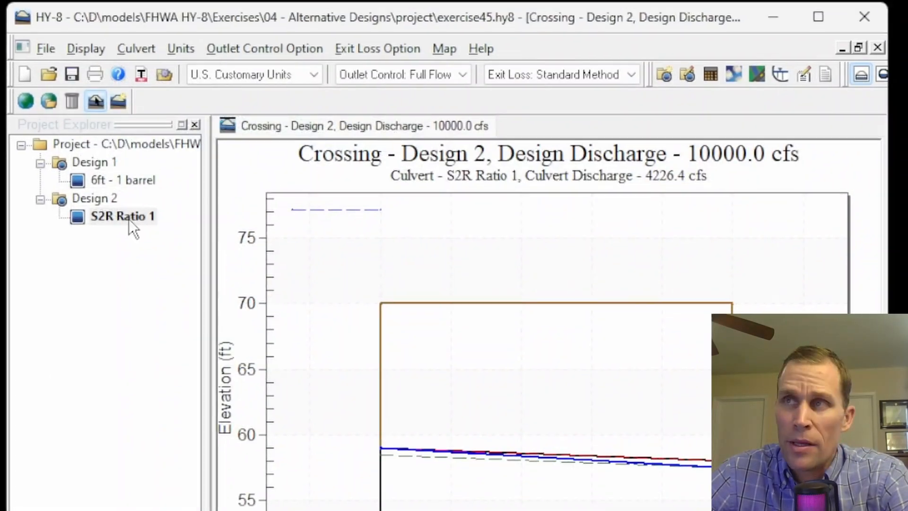
Step: Review the shape alternatives and design options available for the Design 2 crossing, and close its crossing data without computing
right_click(128, 219)
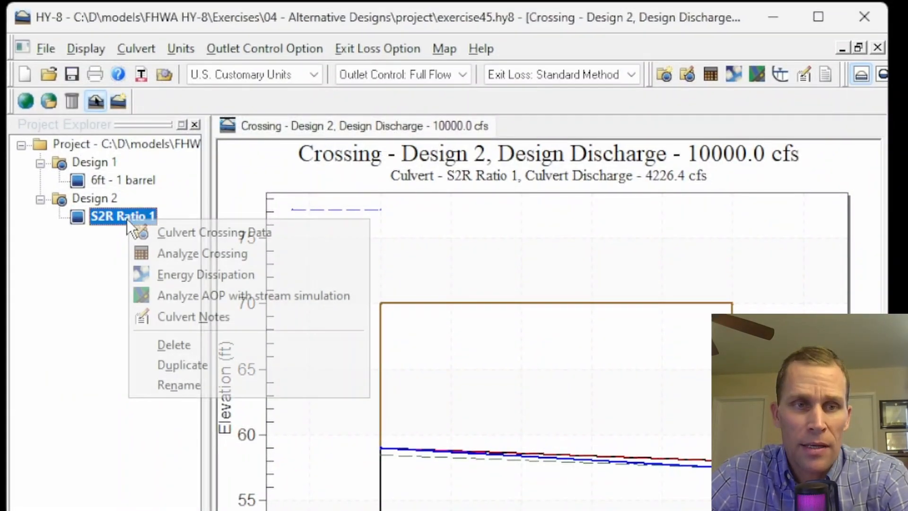
click(191, 237)
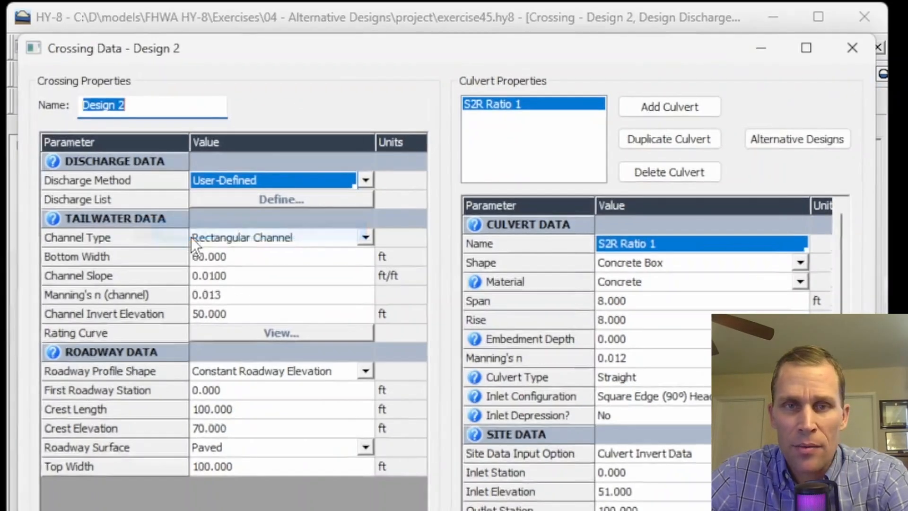
click(782, 141)
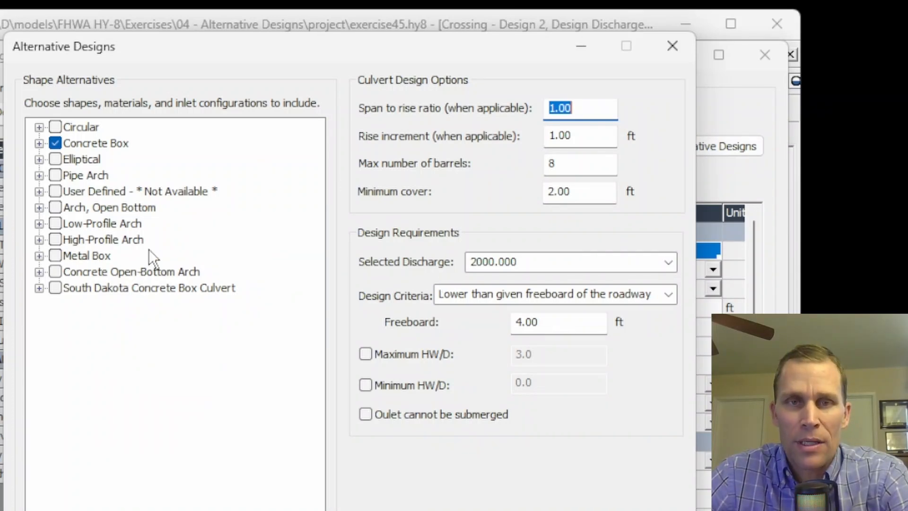
click(678, 44)
click(781, 53)
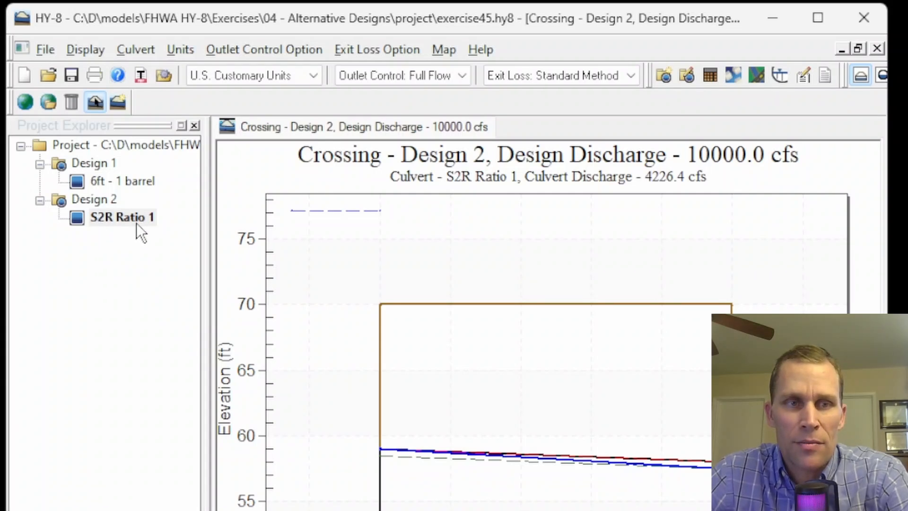
Step: Duplicate the Design 2 crossing and rename the copy as Design 3
right_click(109, 204)
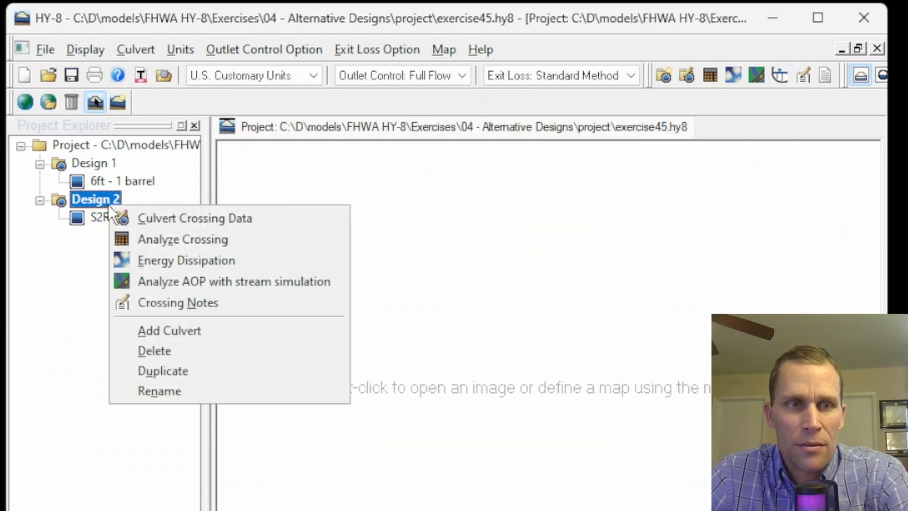
click(151, 371)
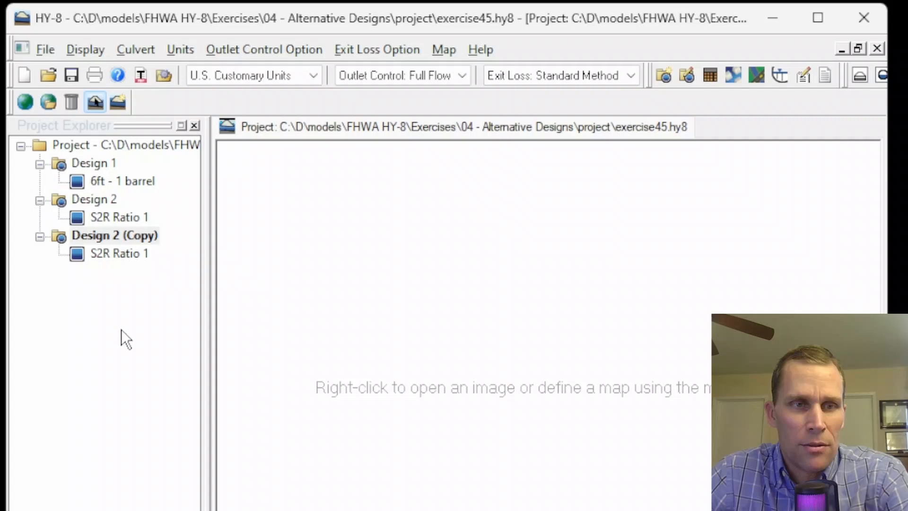
right_click(101, 242)
click(146, 422)
text(Design 3)
key(Return)
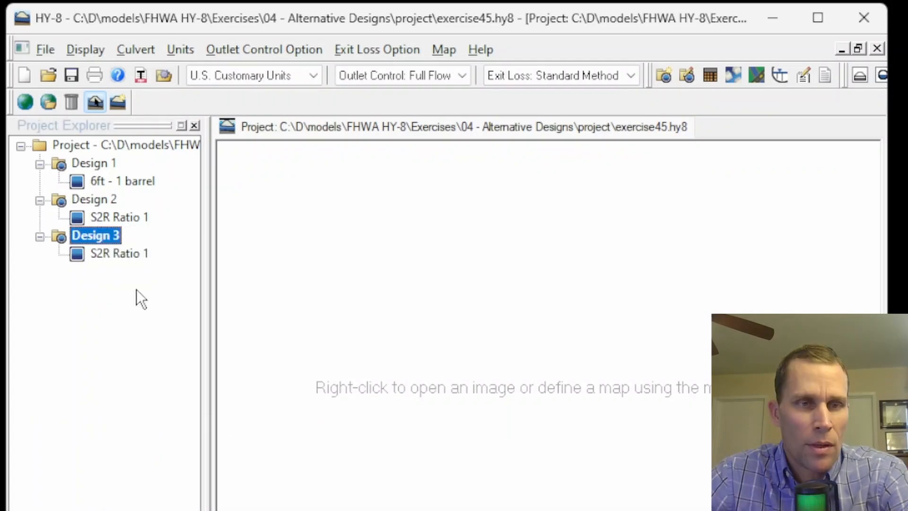
Step: Rename the culvert under the Design 3 crossing as S2R Ratio 2
click(124, 255)
right_click(125, 258)
click(188, 424)
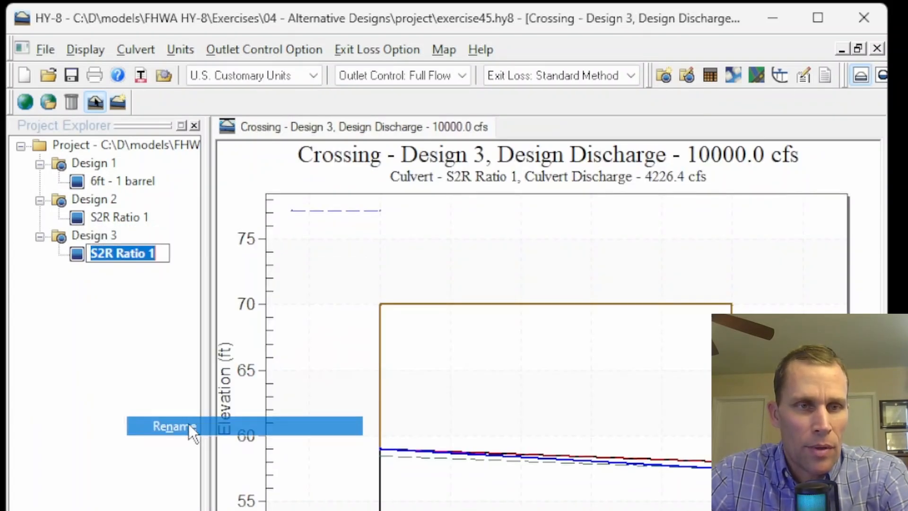
key(End)
key(BackSpace)
text(2)
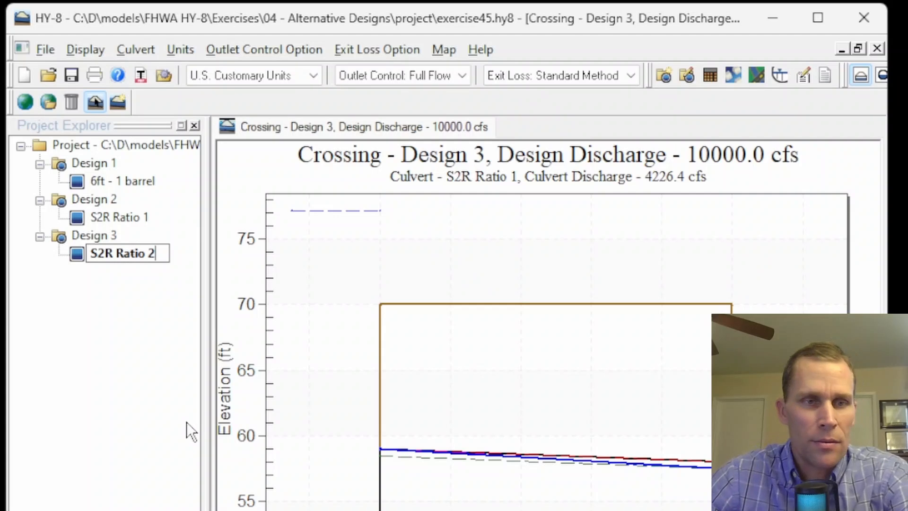
key(Return)
Step: Open the alternative designs for the S2R Ratio 2 culvert, set the span to rise ratio to 2, and expand the Concrete Box inlet configurations
right_click(114, 255)
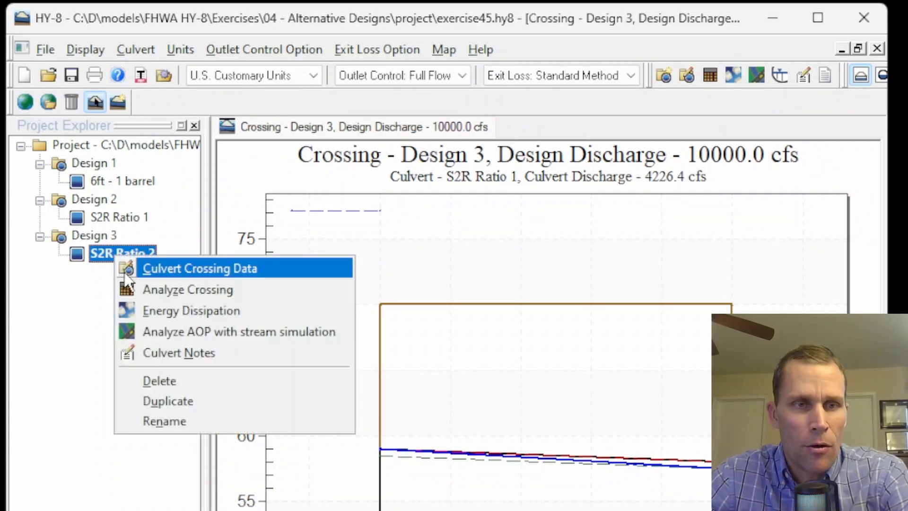
click(145, 267)
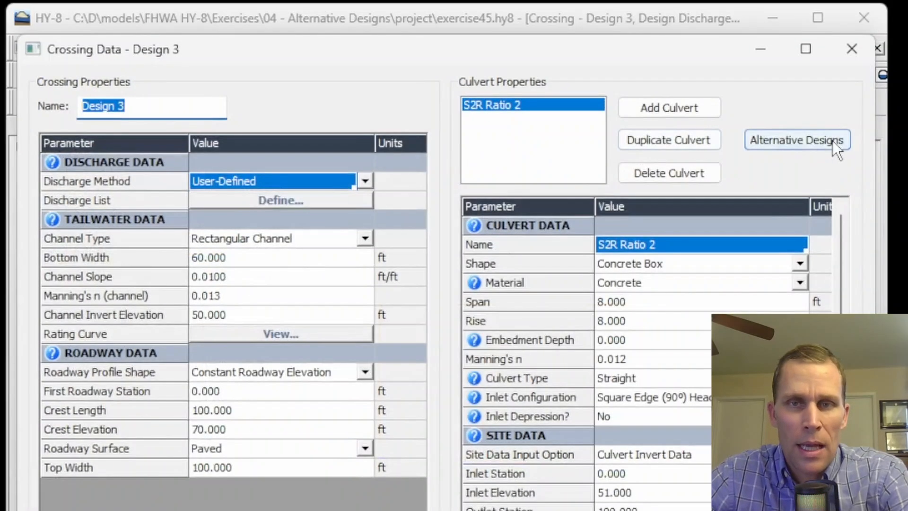
click(808, 140)
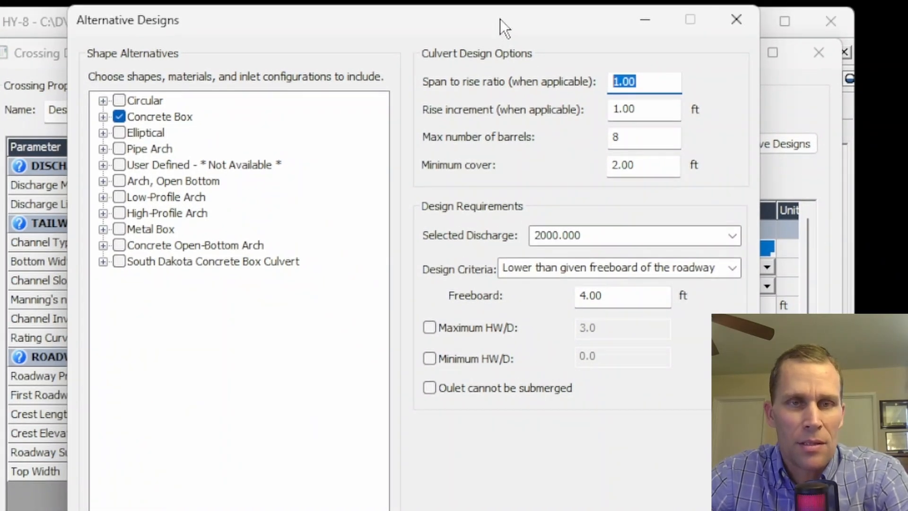
text(2)
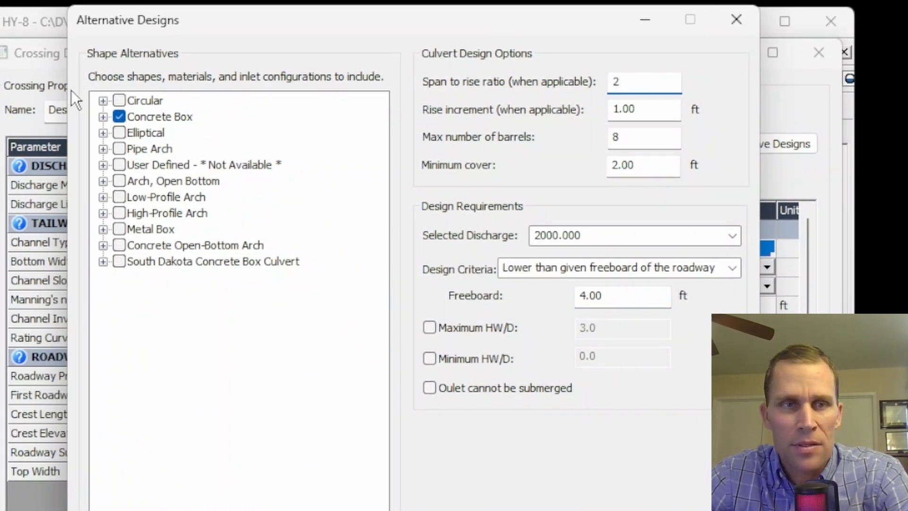
click(102, 117)
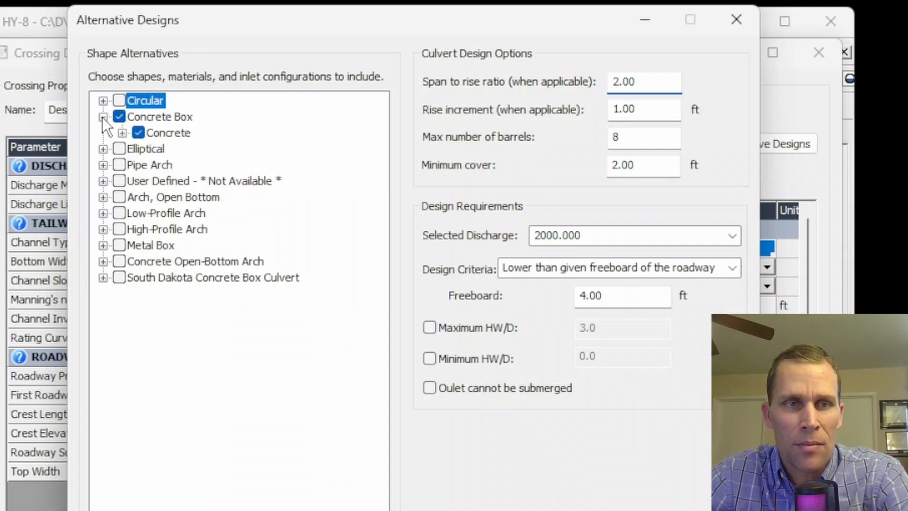
click(122, 133)
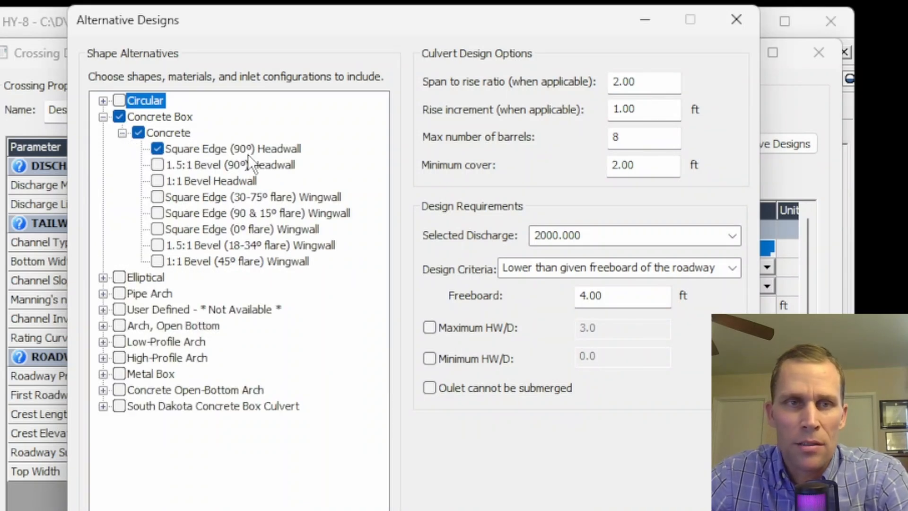
Step: Review the rise increment, maximum barrels, minimum cover and freeboard settings, and compute the design alternatives
drag(643, 111, 600, 109)
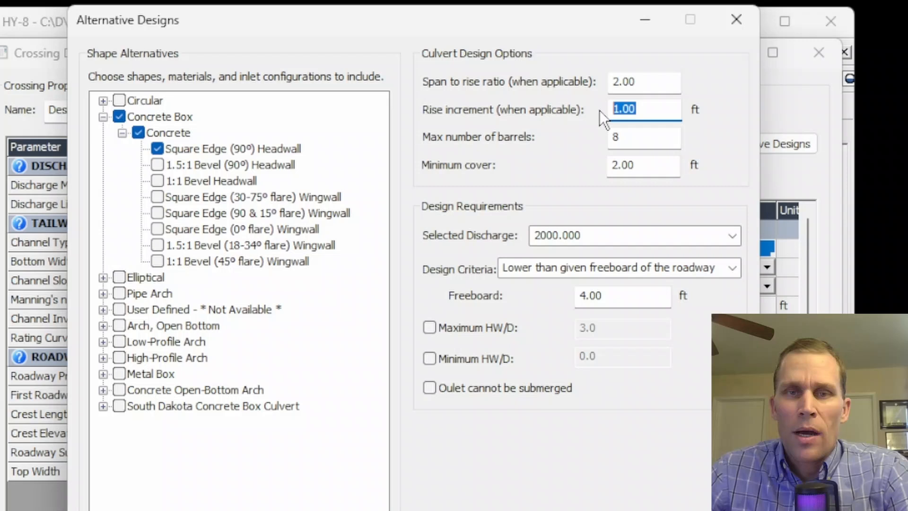
click(645, 140)
drag(644, 140, 581, 140)
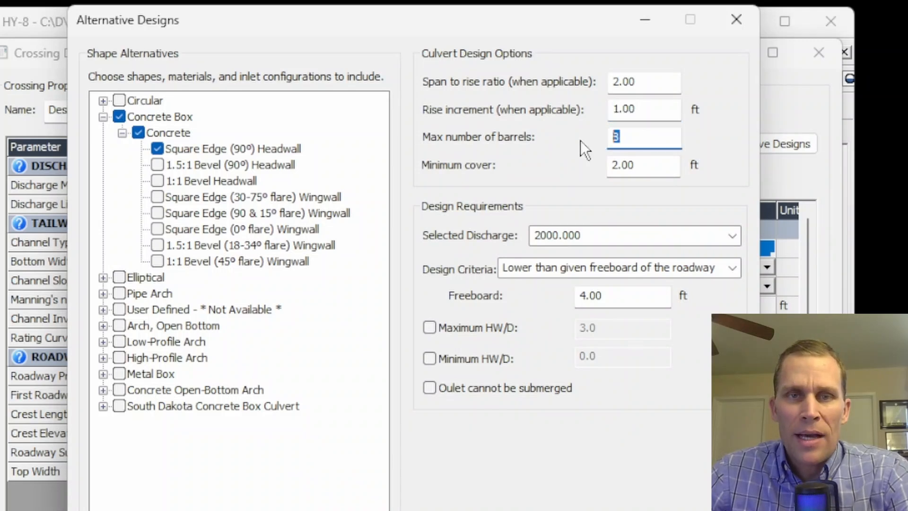
click(654, 164)
drag(655, 165, 590, 170)
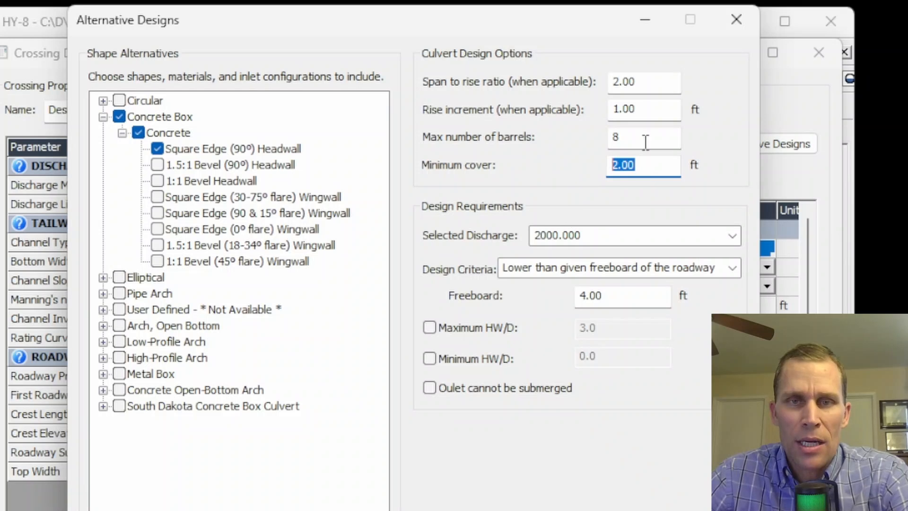
drag(645, 137, 591, 142)
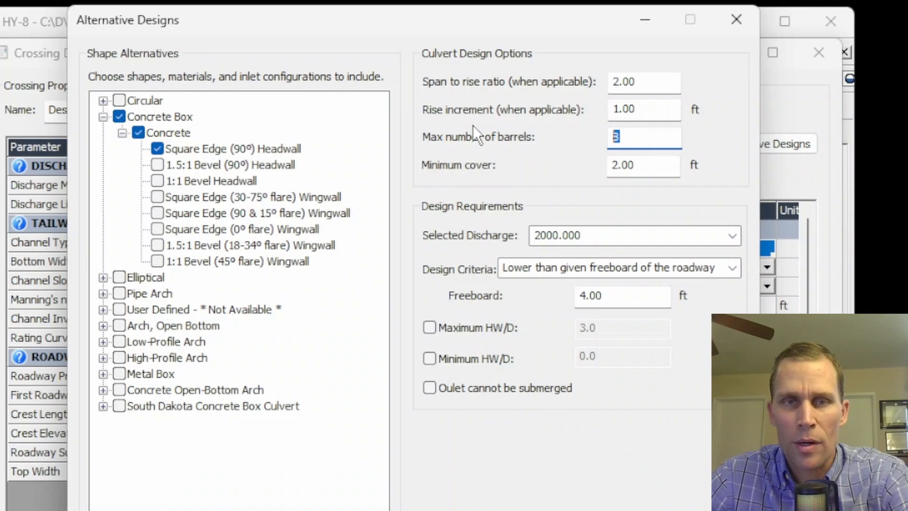
click(646, 82)
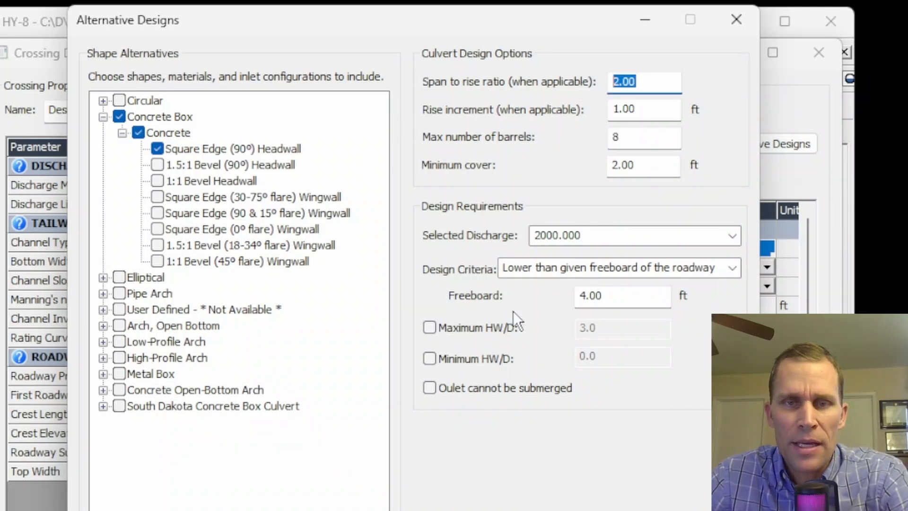
click(629, 295)
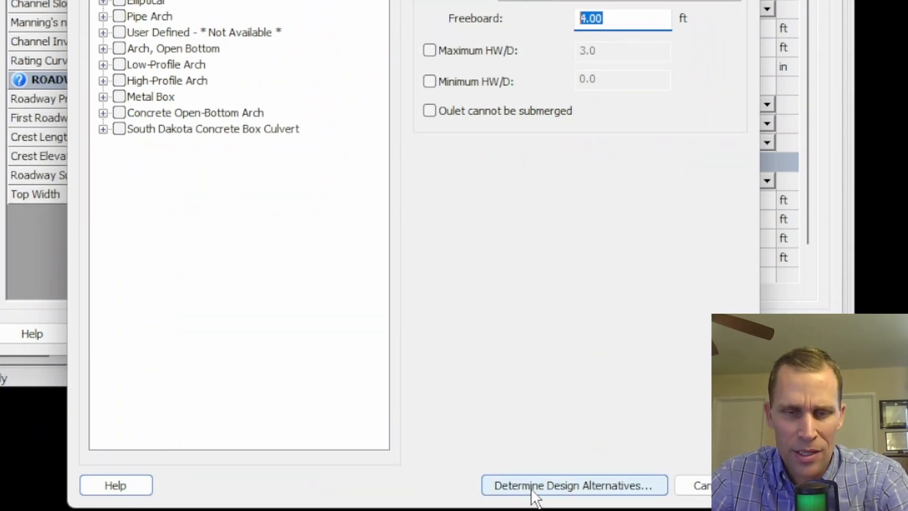
click(542, 488)
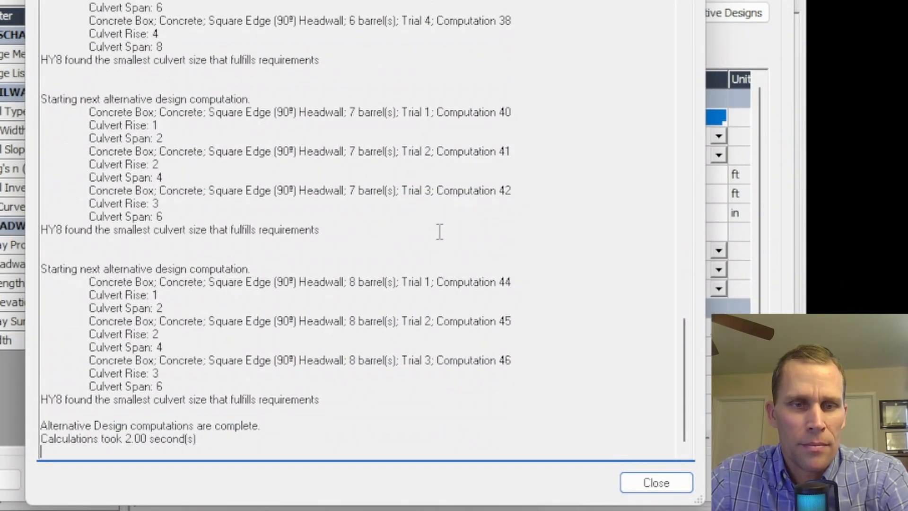
Step: Read through the computation log's trials for each number of barrels, and close it to reach the alternatives table
drag(684, 377, 687, 113)
drag(349, 108, 340, 122)
scroll(300, 290, down, 9)
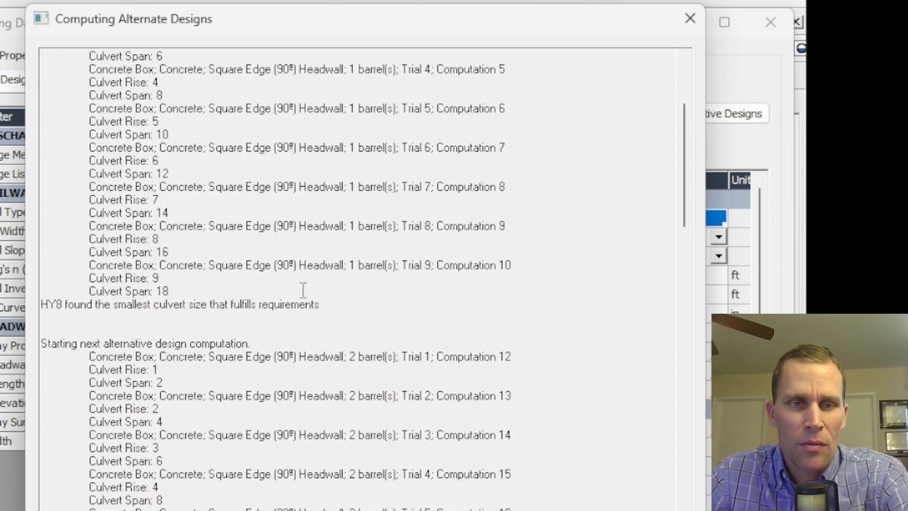
drag(348, 356, 428, 356)
scroll(369, 369, down, 7)
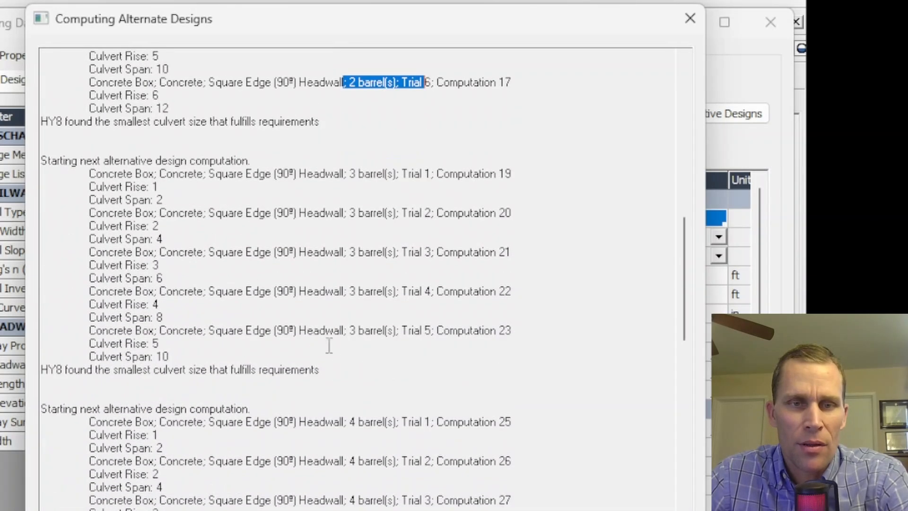
drag(329, 345, 408, 322)
click(408, 322)
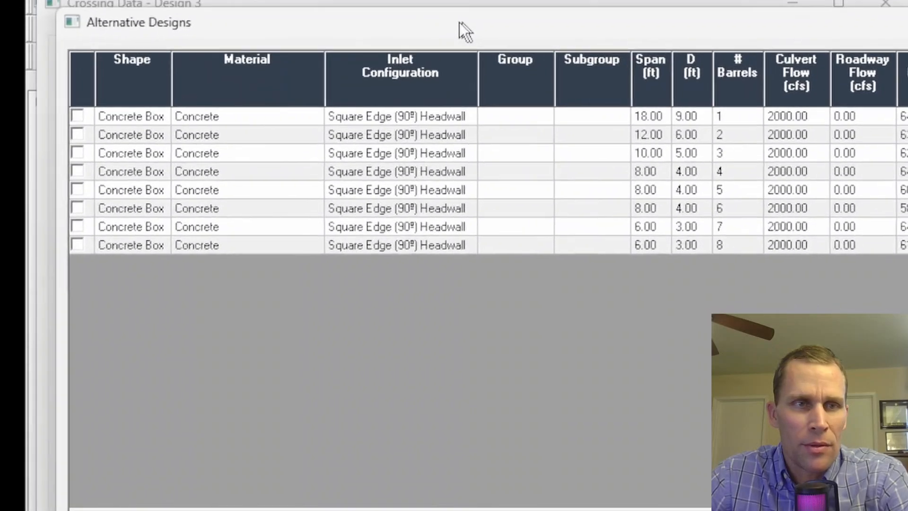
Step: Narrow the Material column in the alternatives table and check the three-barrel design's span, rise and headwater elevation
drag(308, 89, 231, 124)
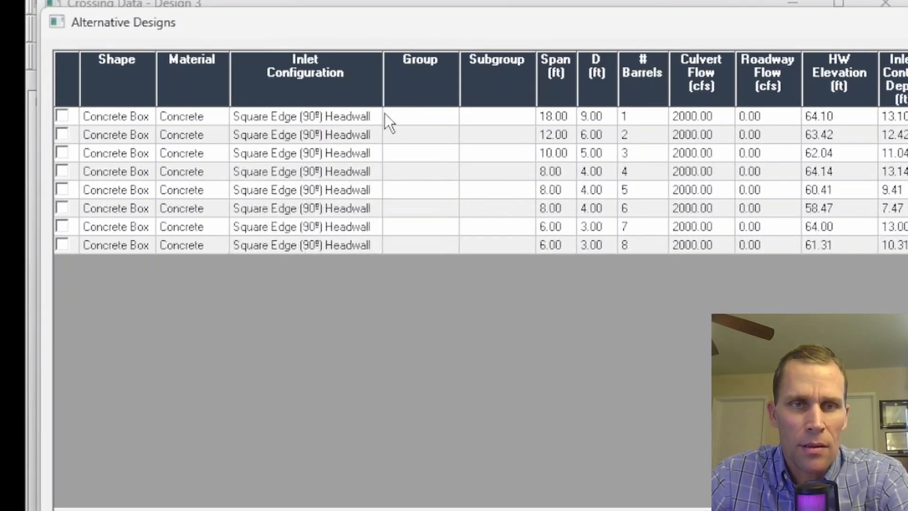
click(641, 153)
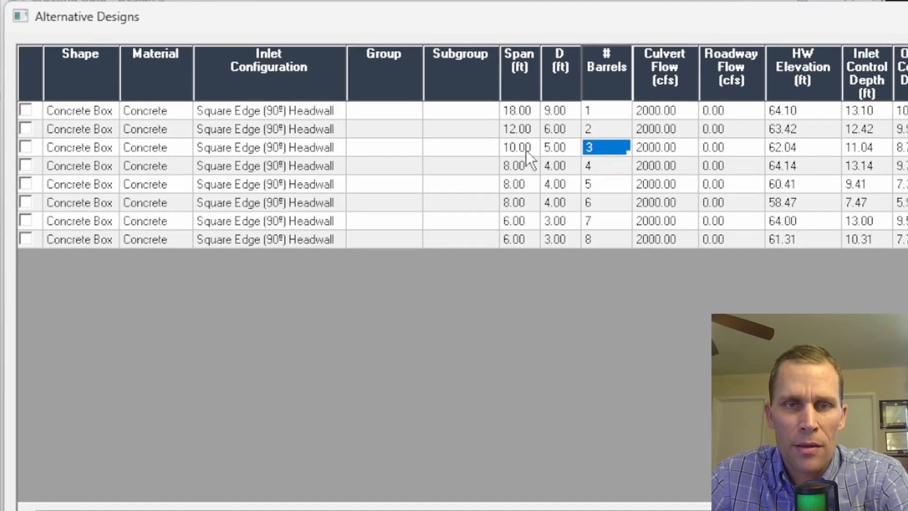
click(521, 149)
click(556, 149)
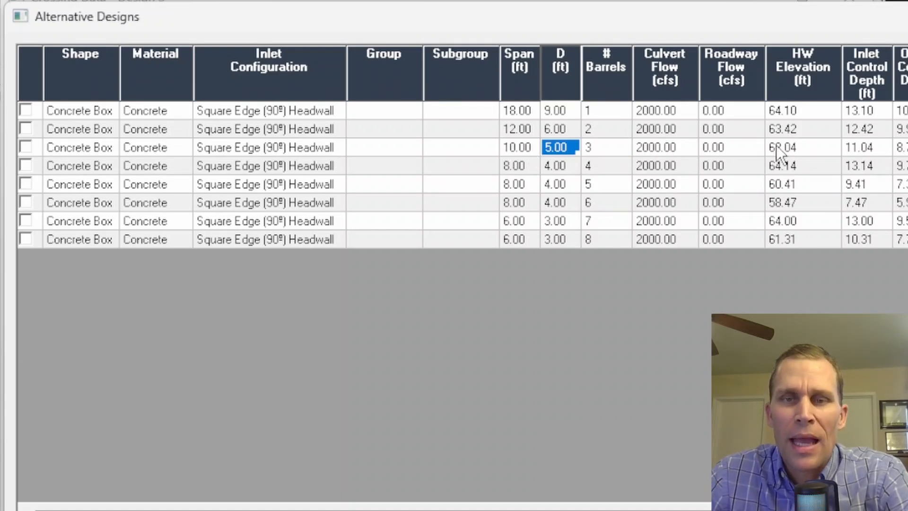
click(800, 147)
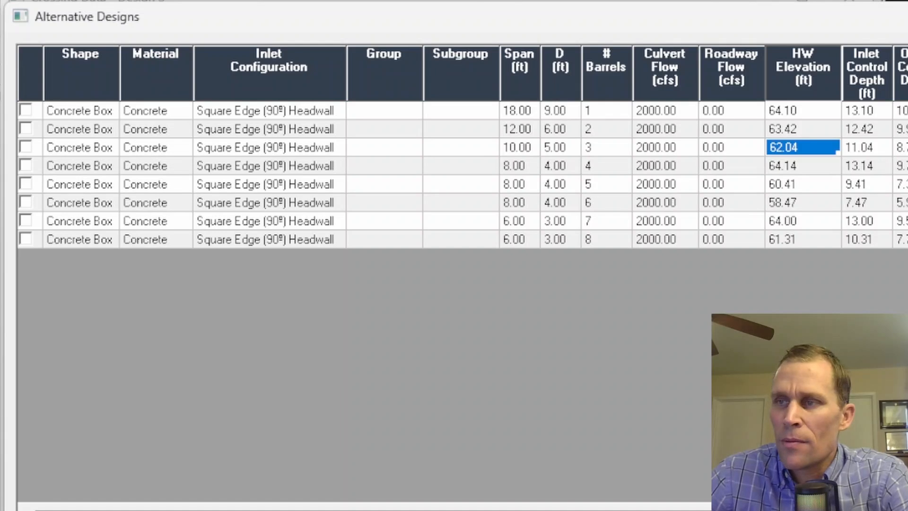
Step: Compare the headwater elevations of the four-, five- and six-barrel alternatives that share the same box size
click(595, 167)
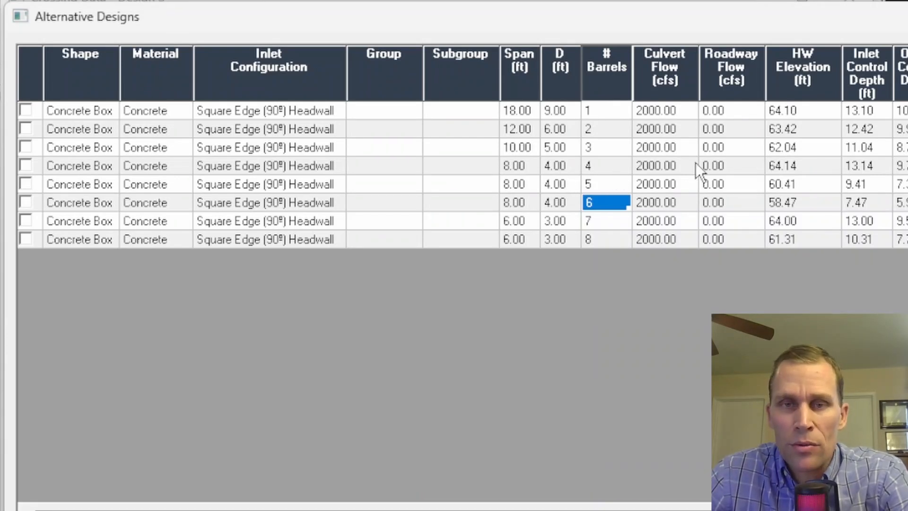
click(804, 165)
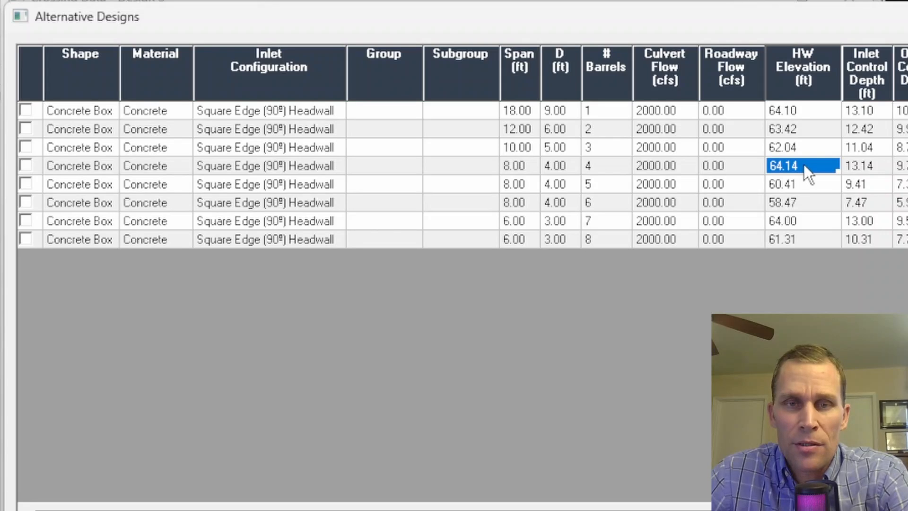
click(608, 169)
click(600, 184)
click(601, 202)
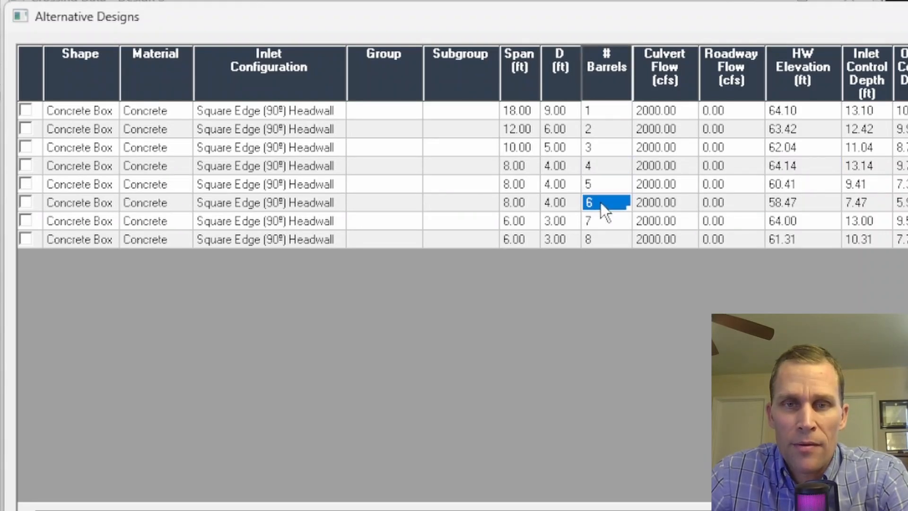
click(808, 164)
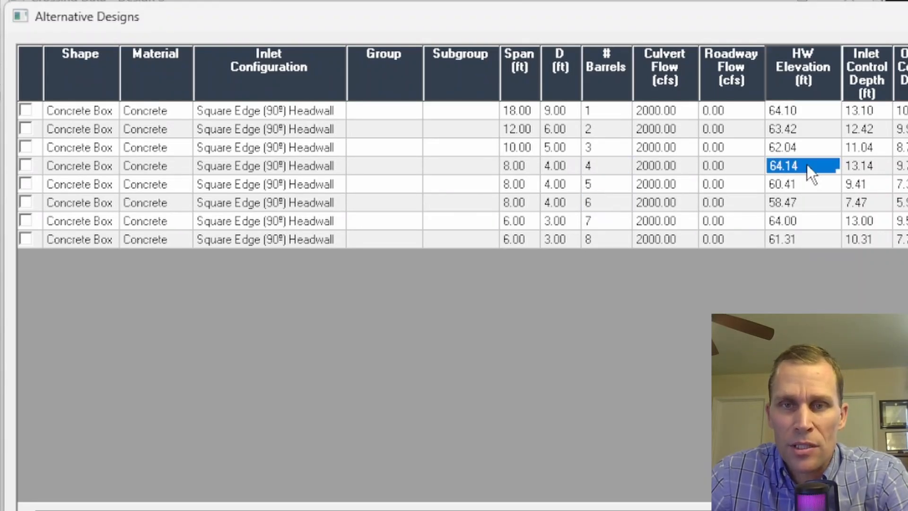
click(796, 185)
click(805, 204)
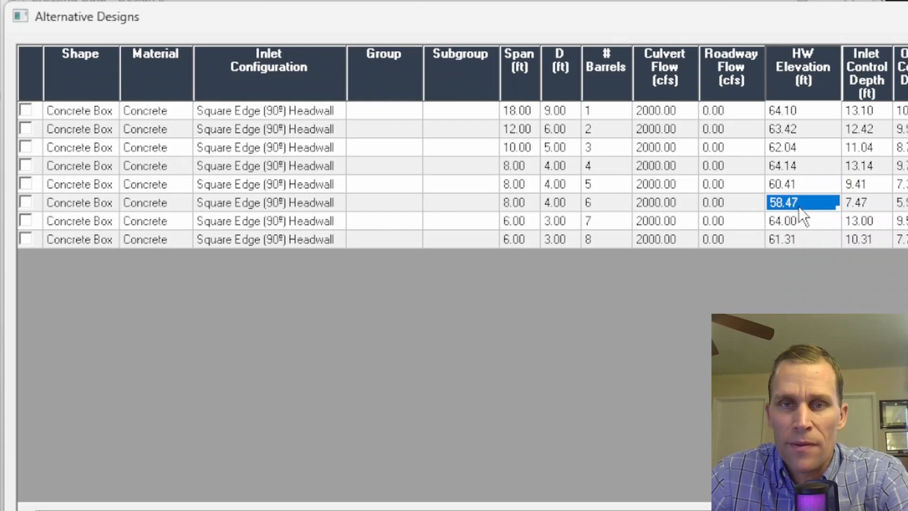
Step: Compare the four-barrel alternative's span and rise with those of the seven- and eight-barrel alternatives
click(798, 166)
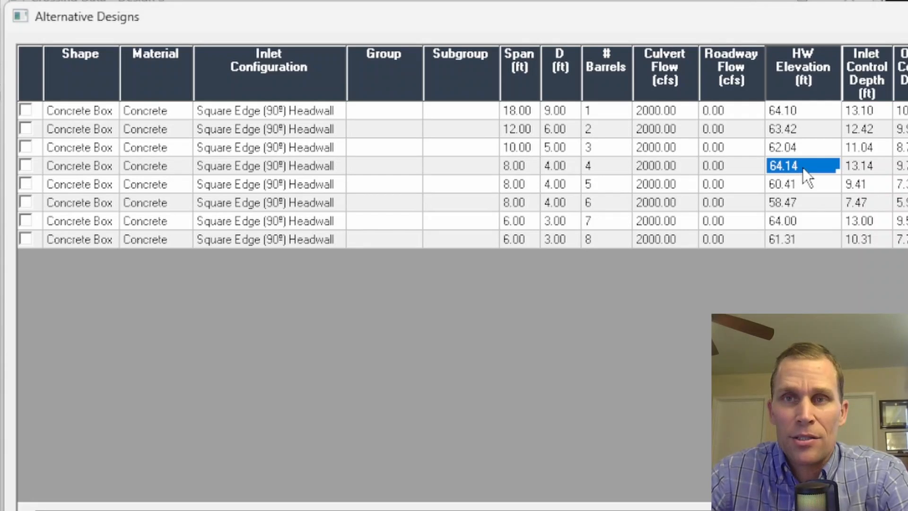
click(514, 163)
click(558, 164)
click(606, 168)
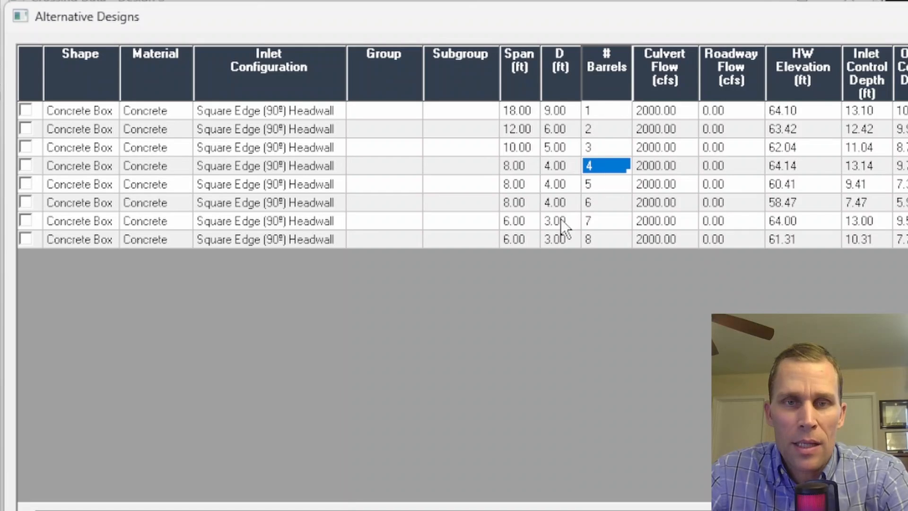
click(609, 222)
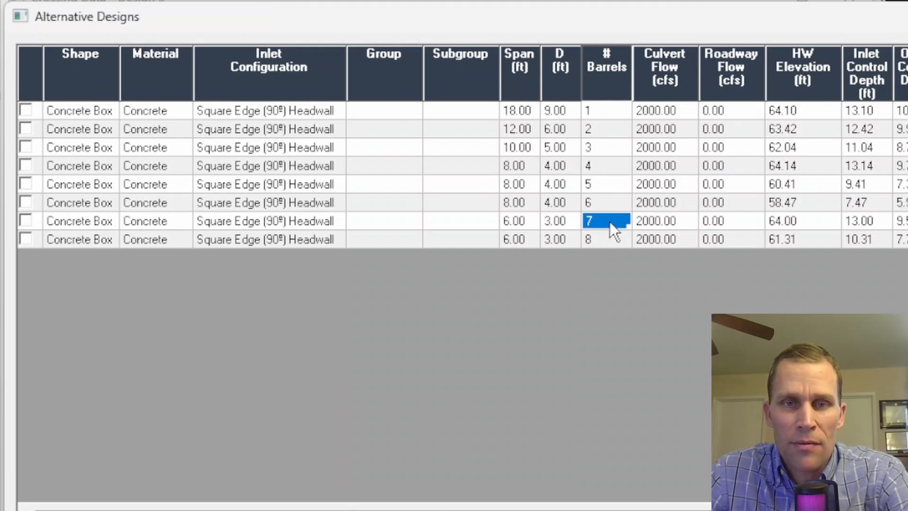
click(517, 222)
click(547, 225)
click(522, 239)
click(513, 164)
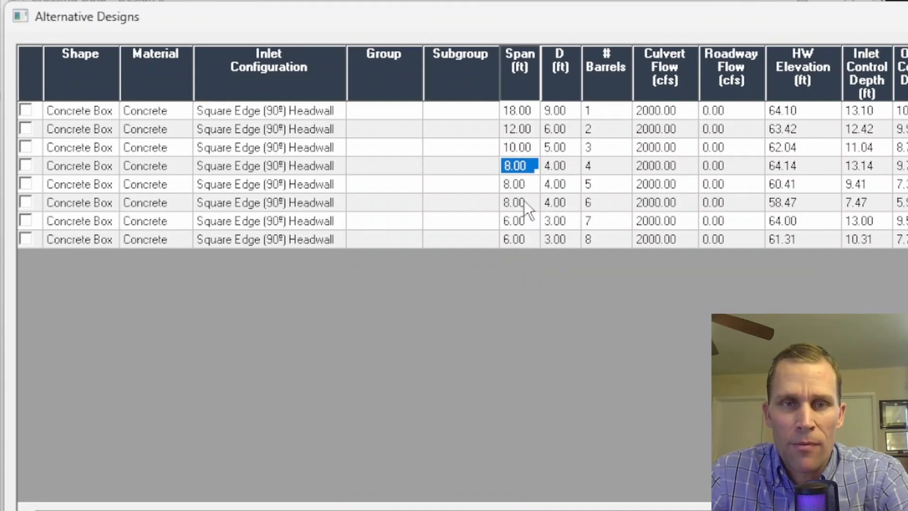
Step: Check the seven-barrel alternative's span, rise, number of barrels and headwater elevation in the table
click(520, 218)
click(607, 221)
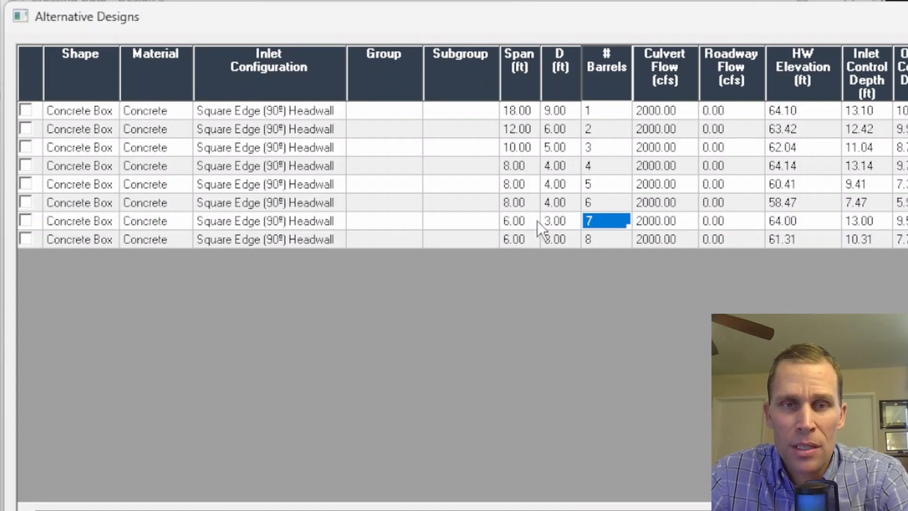
click(520, 219)
click(552, 221)
click(605, 221)
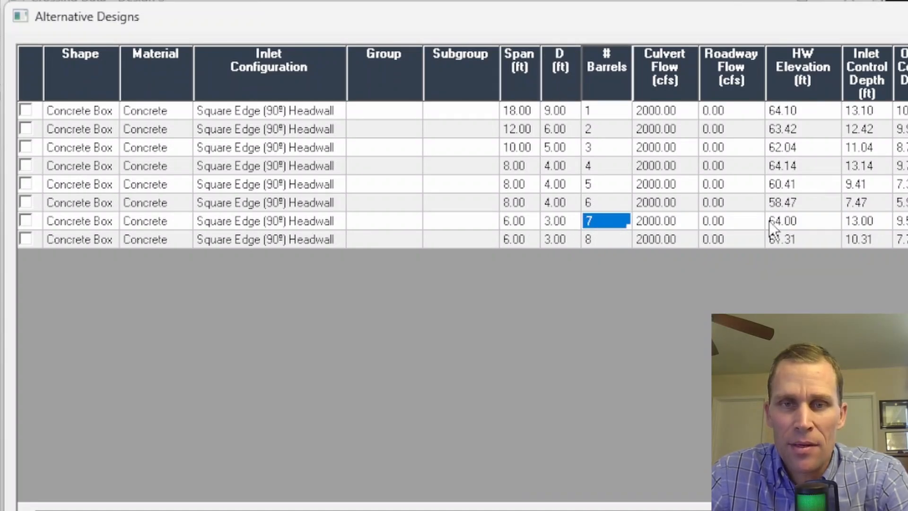
click(808, 221)
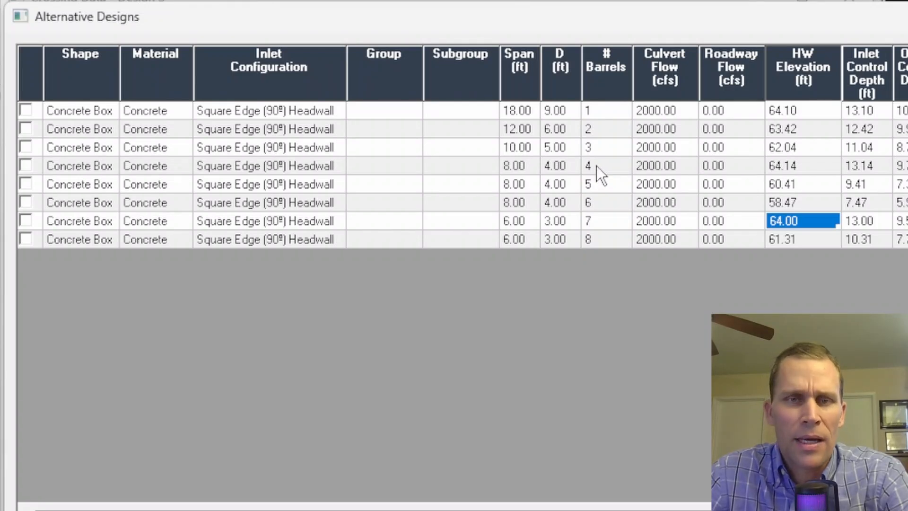
Step: Compare the barrel counts and spans of the three-, four- and seven-barrel alternatives
click(598, 147)
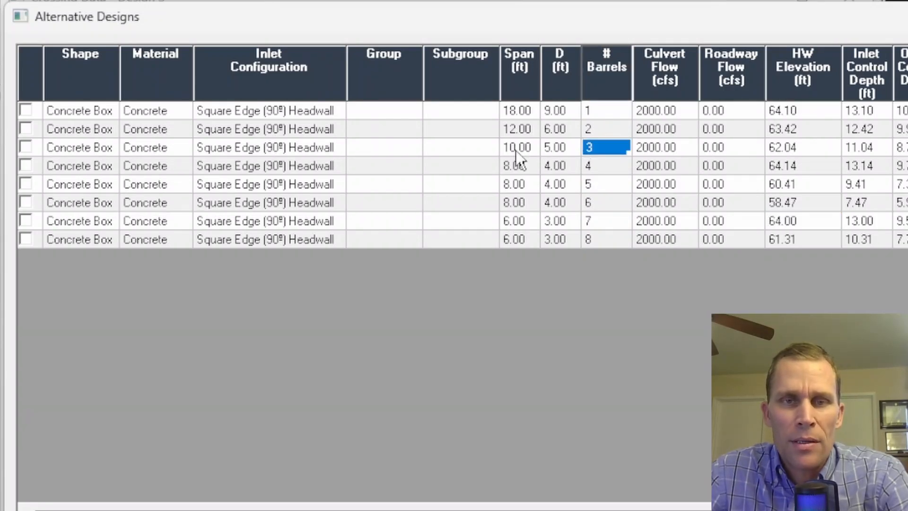
click(509, 149)
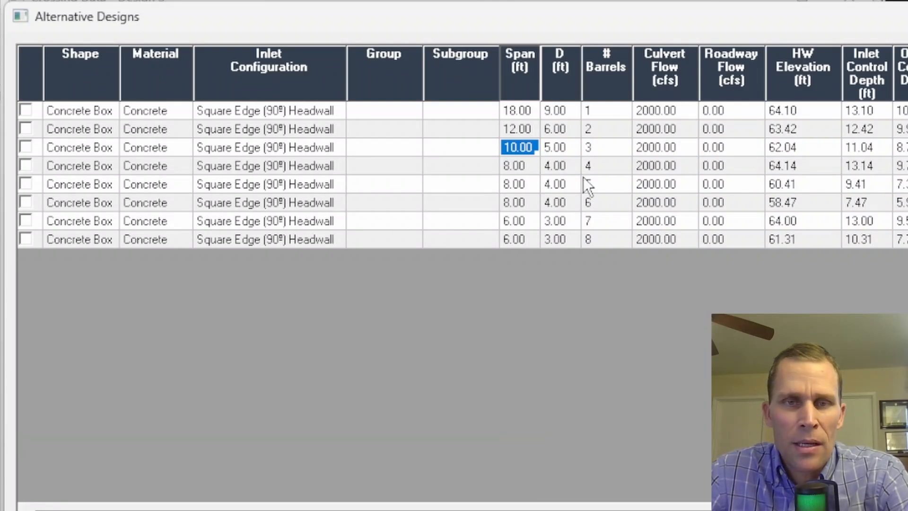
click(609, 167)
click(522, 163)
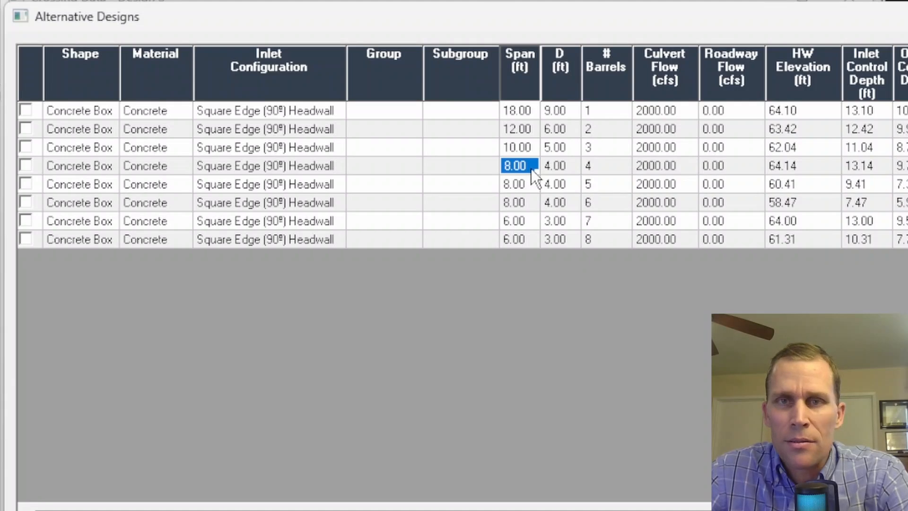
click(609, 220)
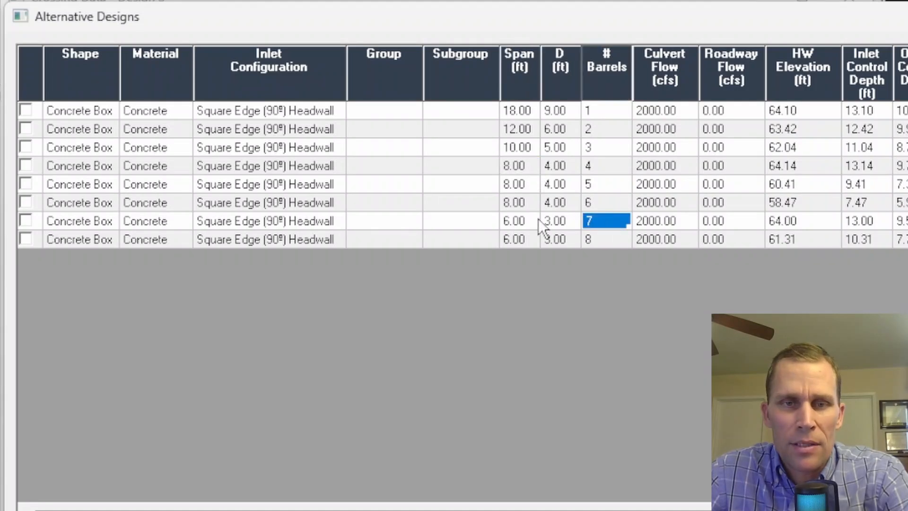
click(532, 220)
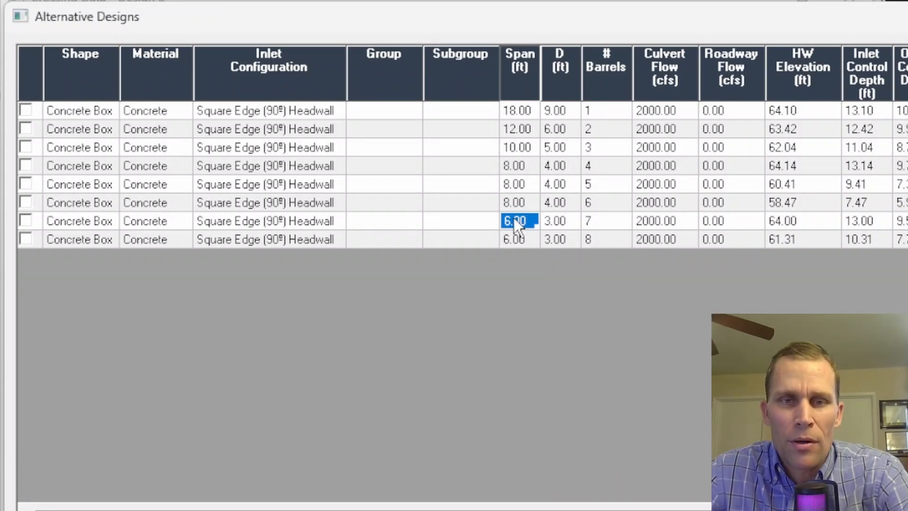
click(601, 212)
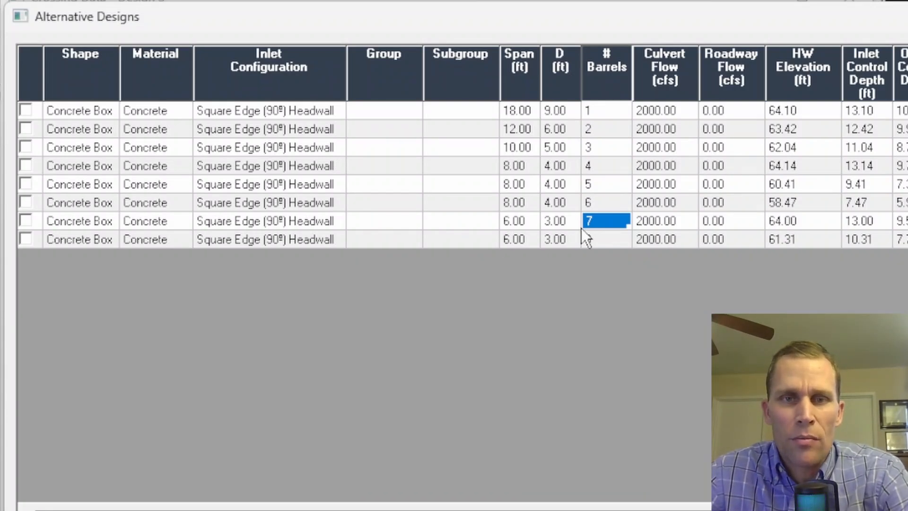
Step: Close the alternative designs table and leave the crossing data of Design 3
click(747, 509)
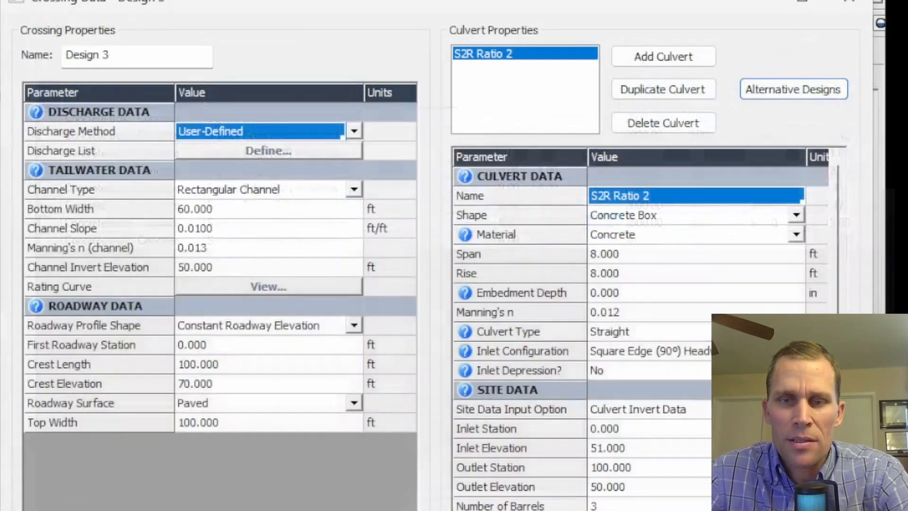
click(776, 509)
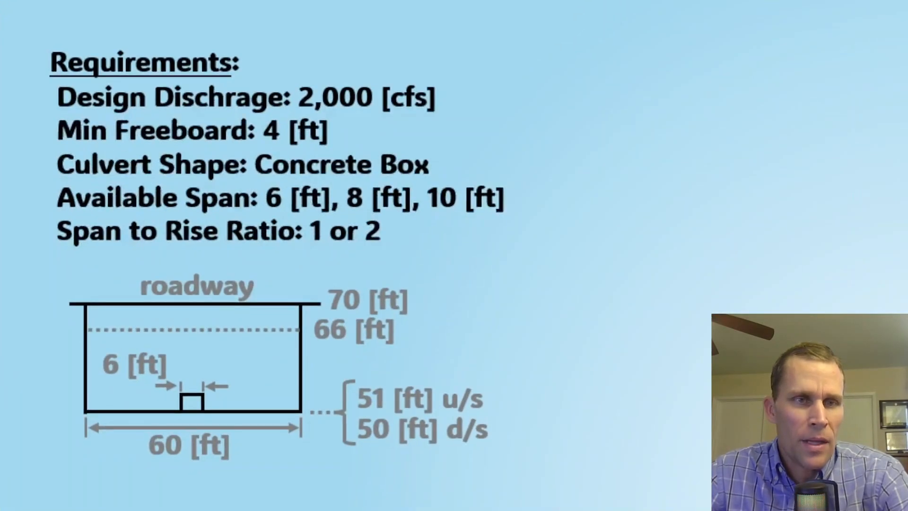
key(Page_Down)
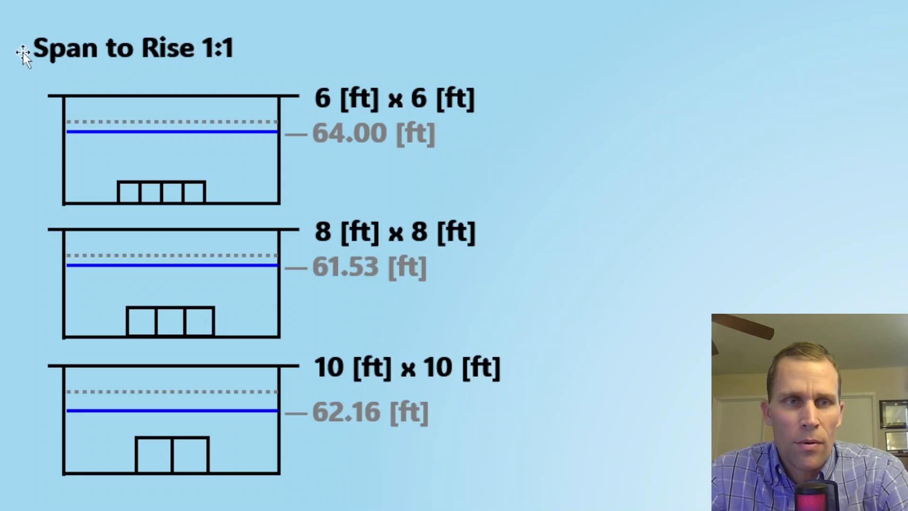